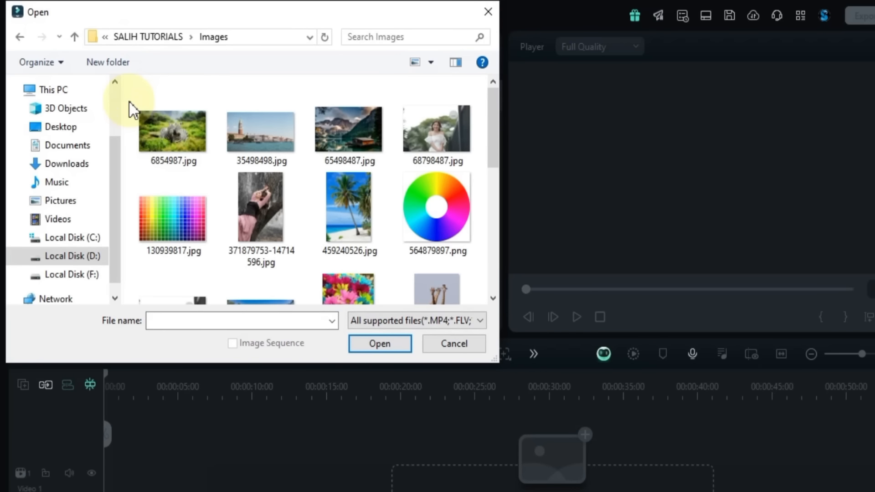
Import all the pictures from the SALIH TUTORIALS Images folder into the project's Images folder
{"action": "left_click_drag", "start_coordinate": [129, 94], "coordinate": [459, 387]}
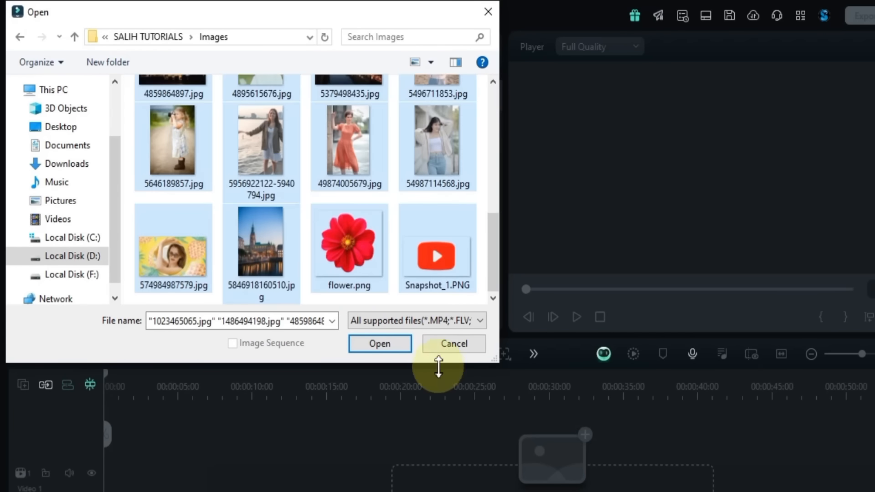
{"action": "left_click", "coordinate": [384, 345]}
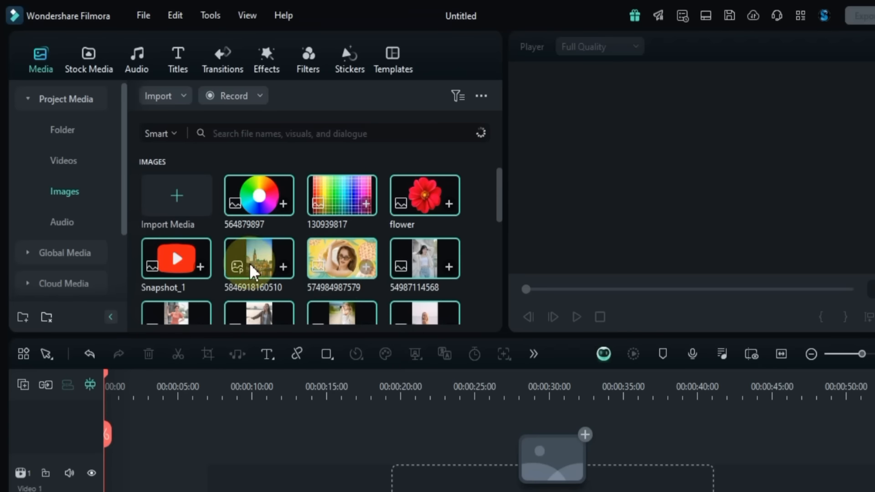
Import all the files from the SALIH TUTORIALS Audio folder into the project's Audio folder, and deselect them
{"action": "left_click", "coordinate": [62, 223]}
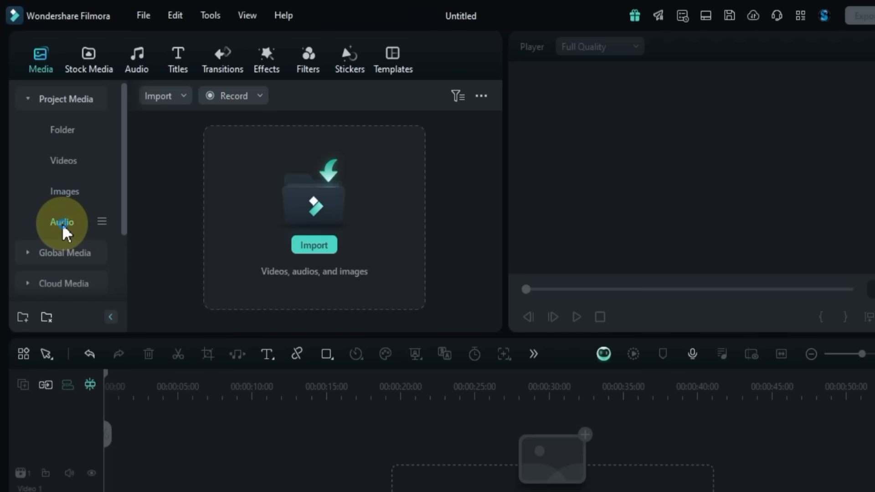
{"action": "left_click", "coordinate": [283, 213]}
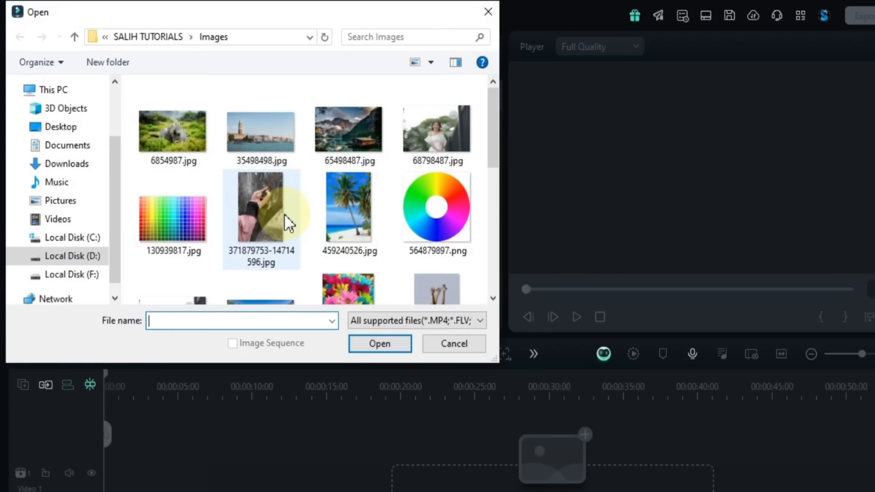
{"action": "left_click", "coordinate": [160, 39]}
{"action": "double_click", "coordinate": [165, 105]}
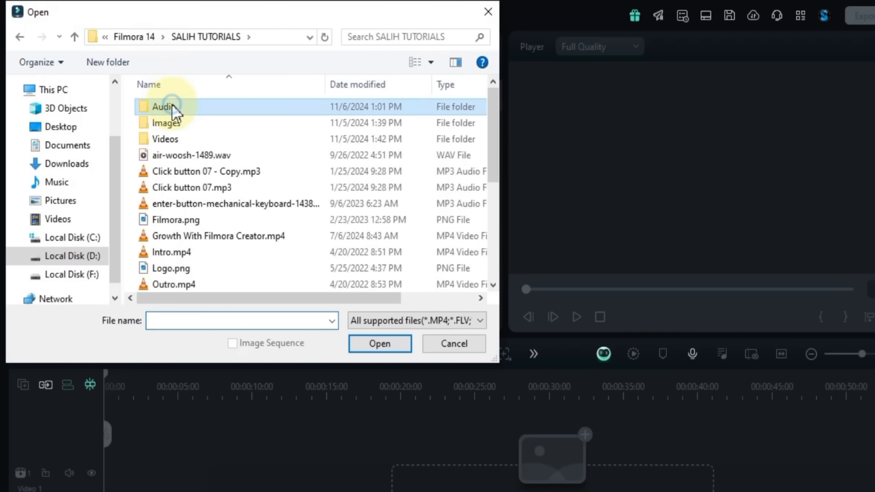
{"action": "left_click_drag", "start_coordinate": [127, 104], "coordinate": [312, 378]}
{"action": "left_click", "coordinate": [369, 345]}
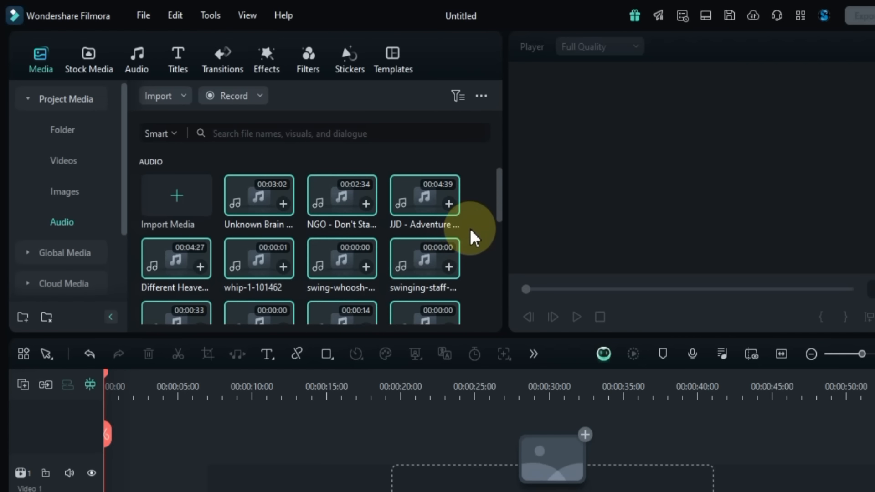
{"action": "left_click", "coordinate": [472, 235]}
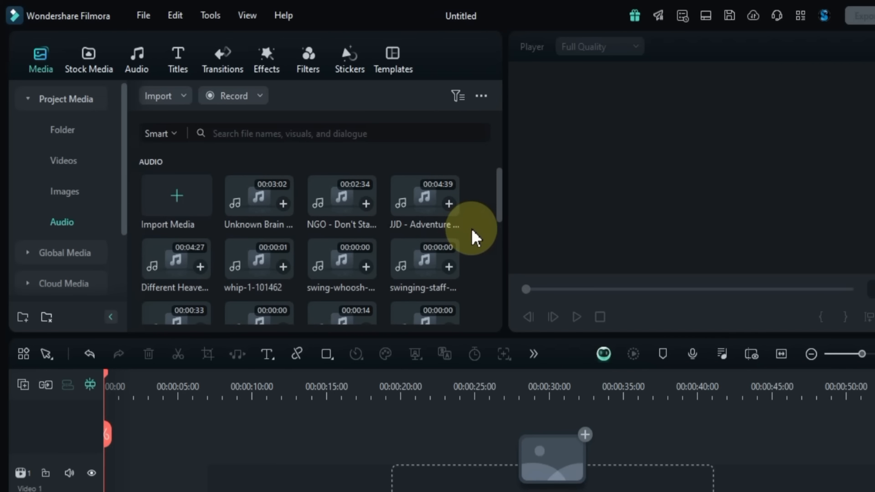
Look through the project's Videos, Images and Audio folders and return to Videos
{"action": "left_click", "coordinate": [63, 169]}
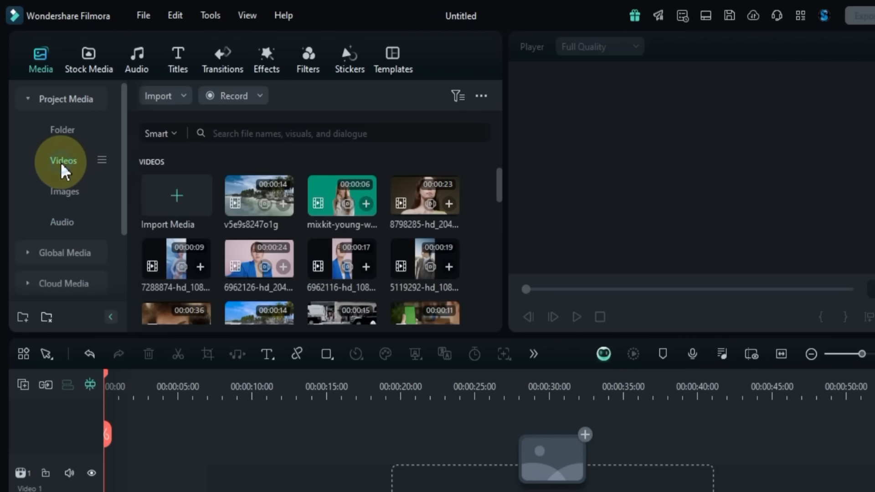
{"action": "left_click", "coordinate": [65, 196]}
{"action": "left_click", "coordinate": [67, 227]}
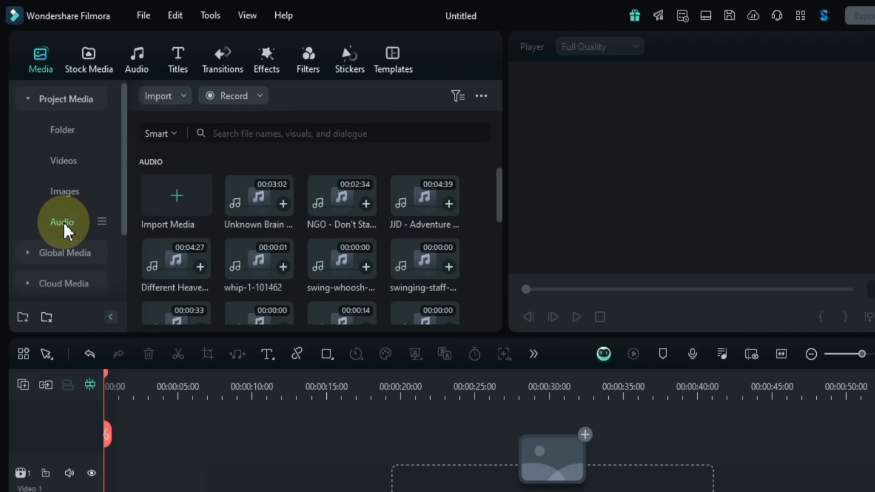
{"action": "left_click", "coordinate": [61, 168]}
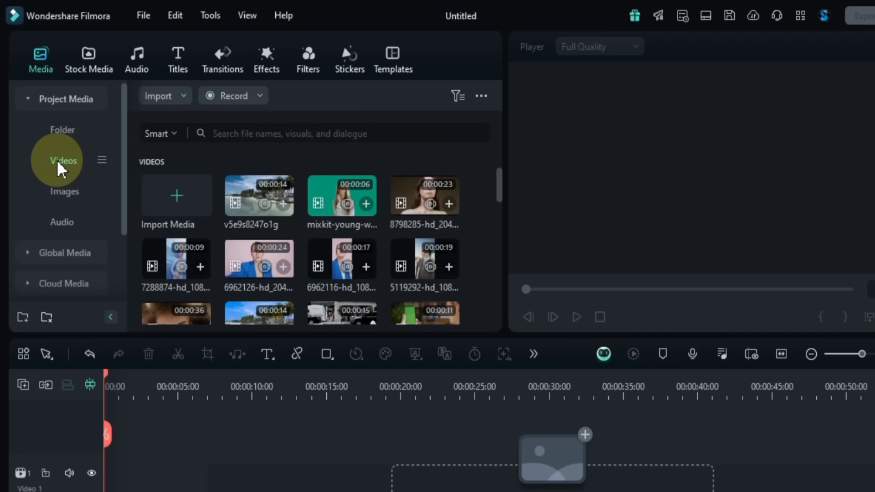
Switch the media search mode to Default and back to Smart
{"action": "left_click", "coordinate": [173, 134]}
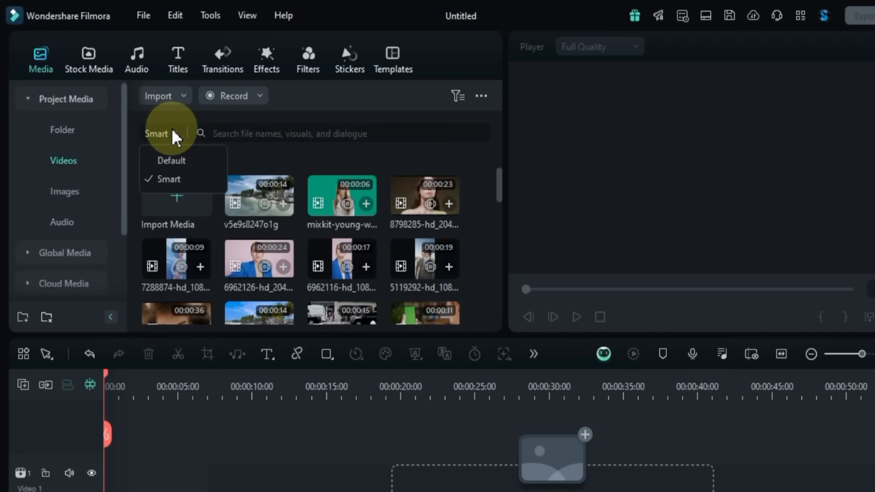
{"action": "left_click", "coordinate": [180, 161]}
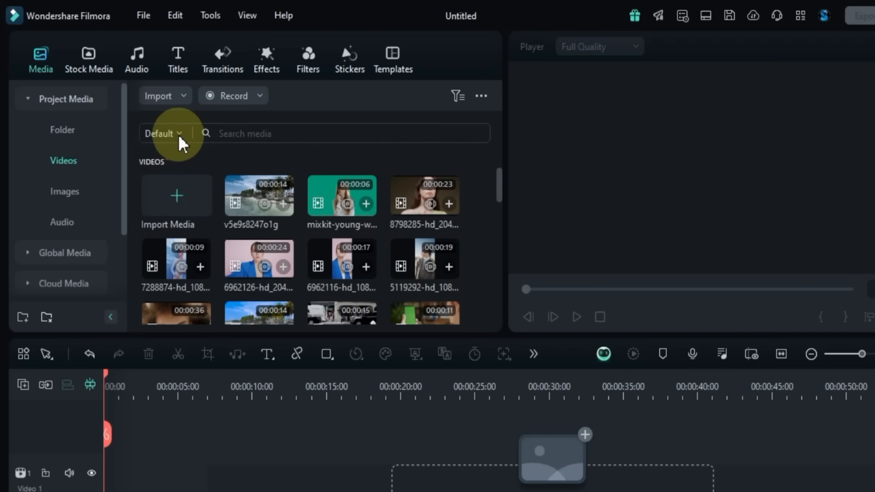
{"action": "left_click", "coordinate": [179, 138]}
{"action": "left_click", "coordinate": [180, 180]}
Smart-search the videos by the first, second and fifth character faces in turn, and clear the search
{"action": "left_click", "coordinate": [328, 134]}
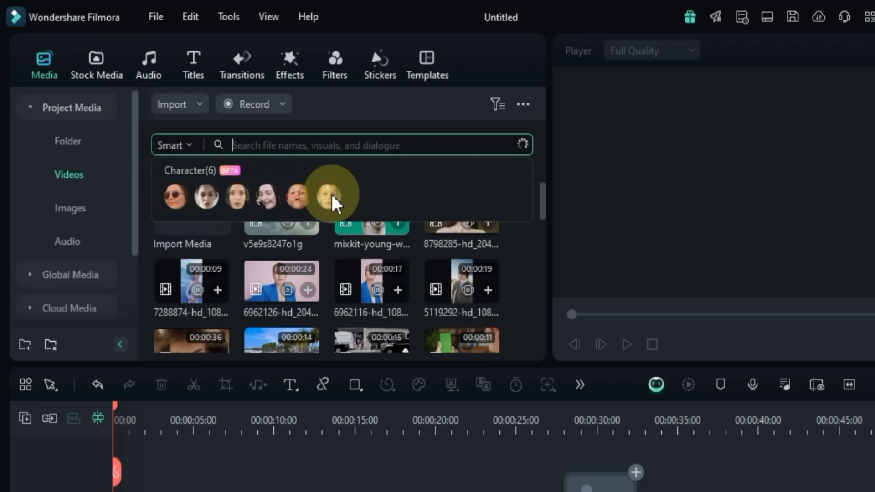
{"action": "left_click", "coordinate": [176, 197]}
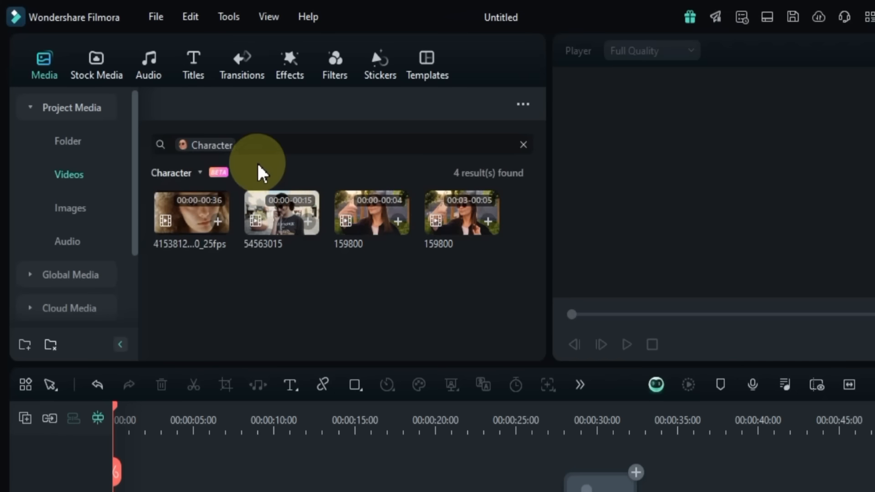
{"action": "left_click", "coordinate": [280, 146]}
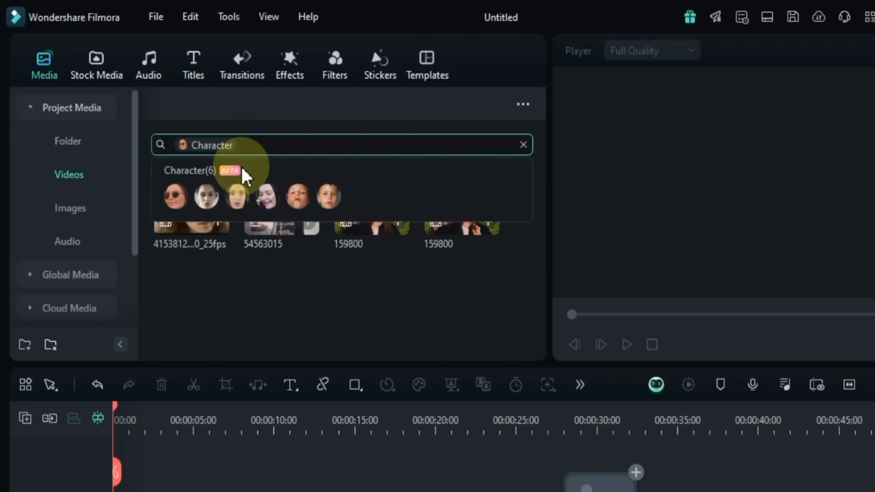
{"action": "left_click", "coordinate": [211, 200]}
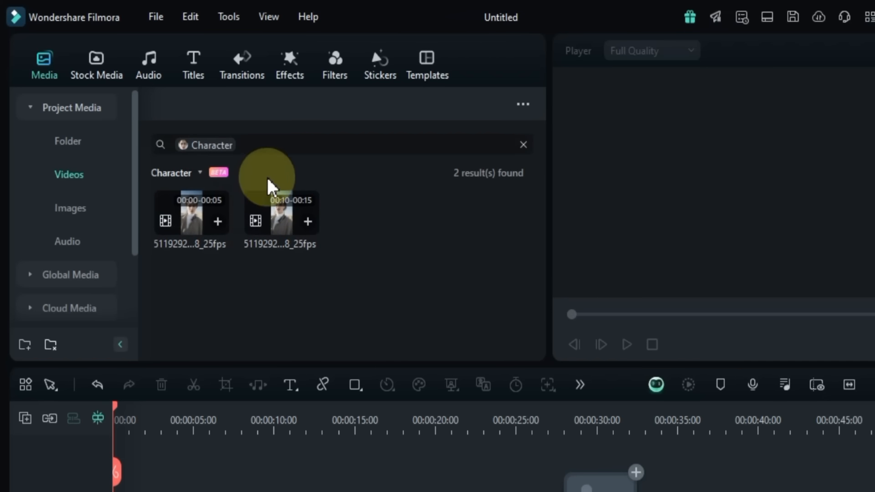
{"action": "left_click", "coordinate": [274, 146]}
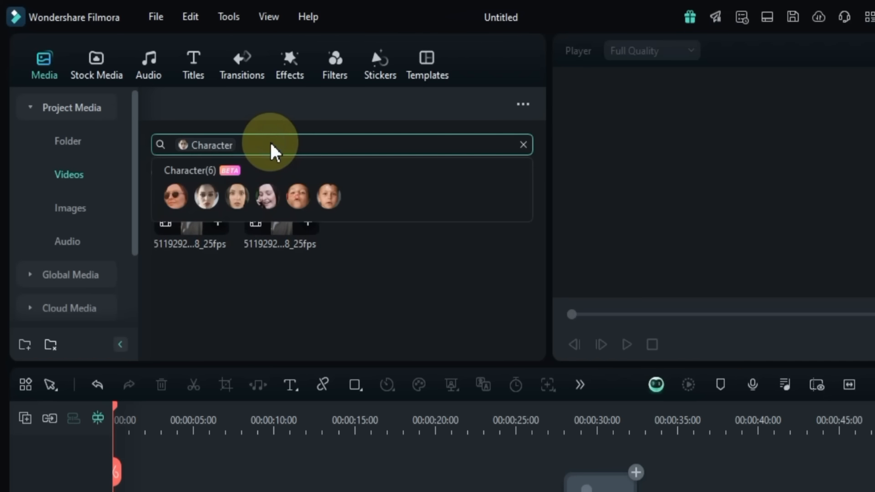
{"action": "left_click", "coordinate": [298, 197]}
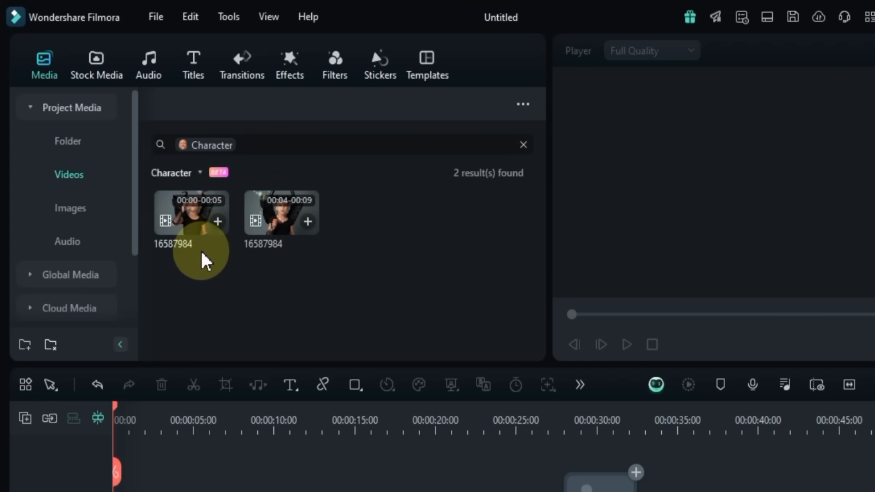
{"action": "left_click", "coordinate": [523, 146]}
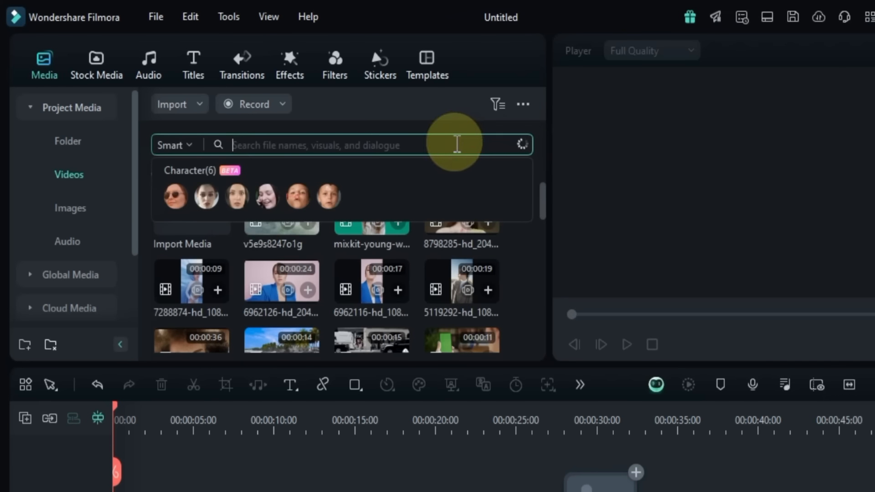
Set the media search mode to Default, search the videos for "hd", and clear the search
{"action": "left_click", "coordinate": [190, 145]}
{"action": "left_click", "coordinate": [189, 180]}
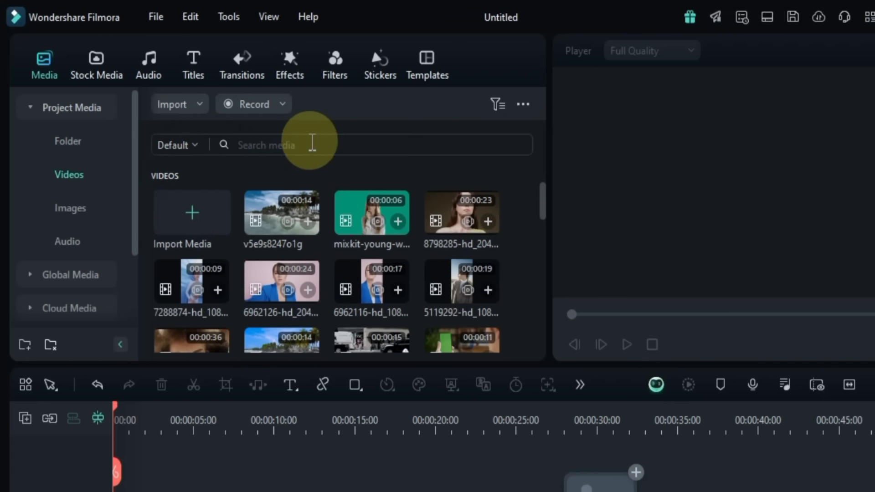
{"action": "left_click", "coordinate": [313, 145]}
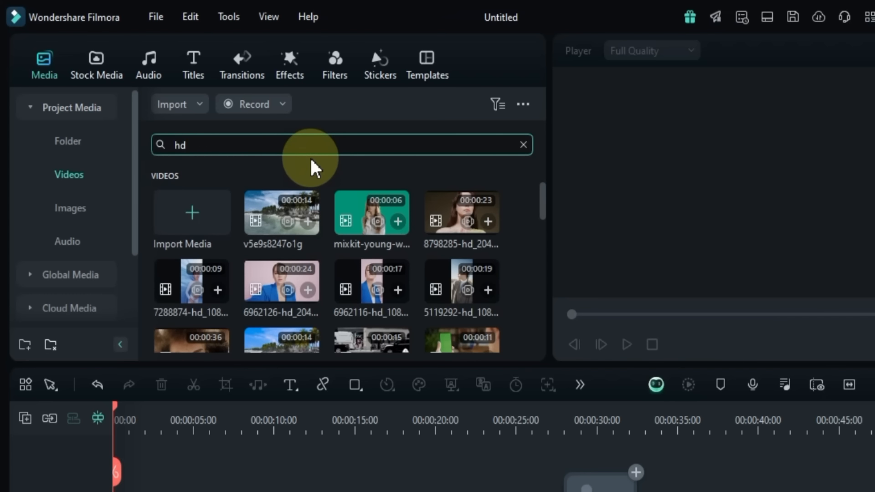
{"action": "key", "text": "Return"}
{"action": "scroll", "coordinate": [426, 269], "scroll_direction": "down", "scroll_amount": 5}
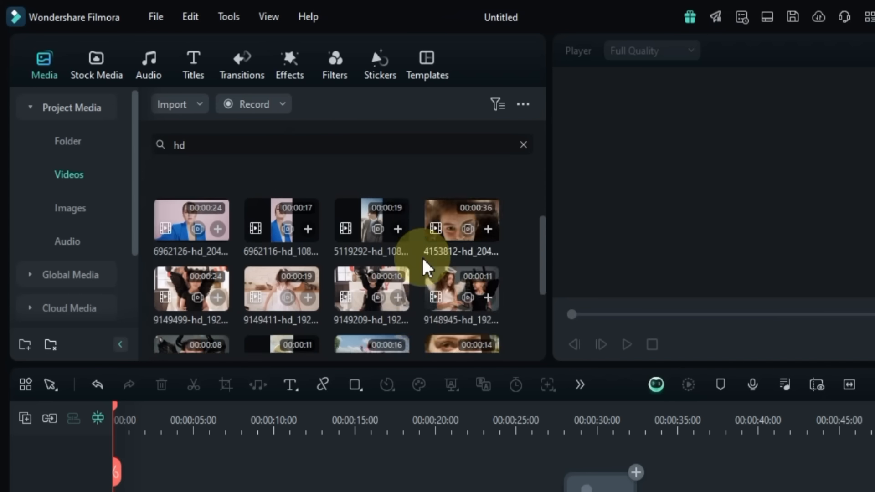
{"action": "scroll", "coordinate": [426, 268], "scroll_direction": "up", "scroll_amount": 3}
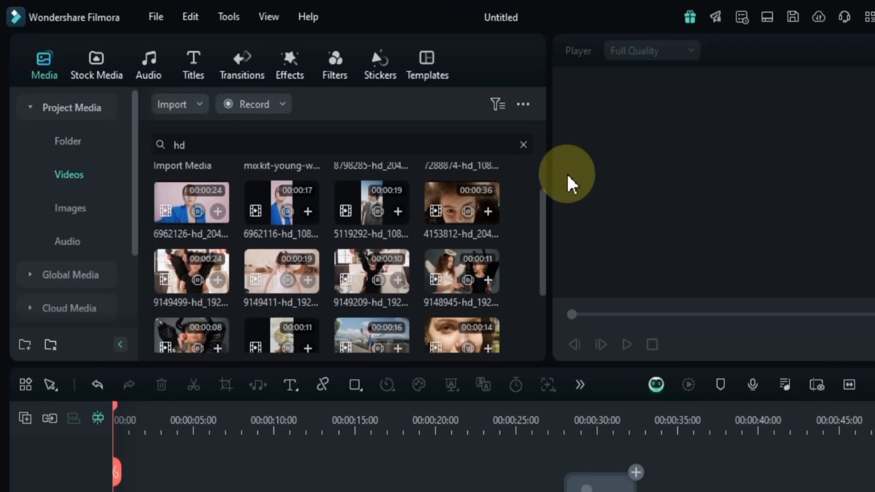
{"action": "left_click", "coordinate": [523, 144]}
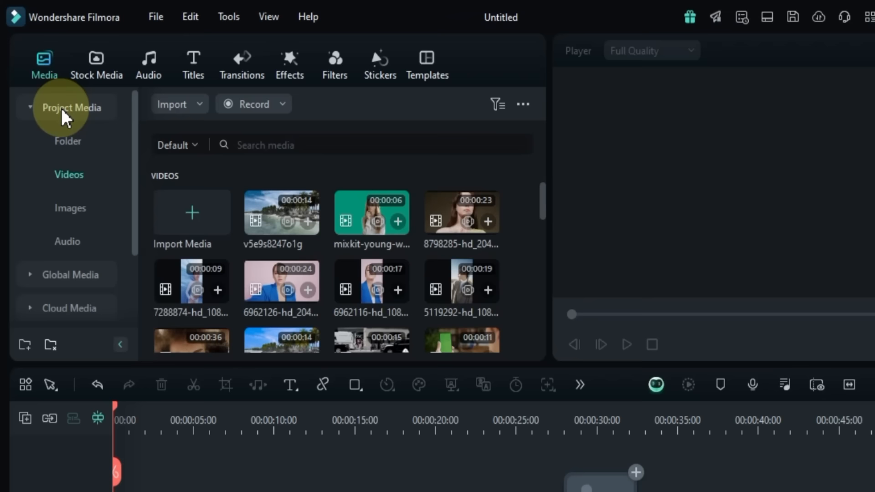
Show all the project media together with the subfolders collapsed, and browse through the imported files
{"action": "left_click", "coordinate": [68, 142]}
{"action": "left_click", "coordinate": [69, 111]}
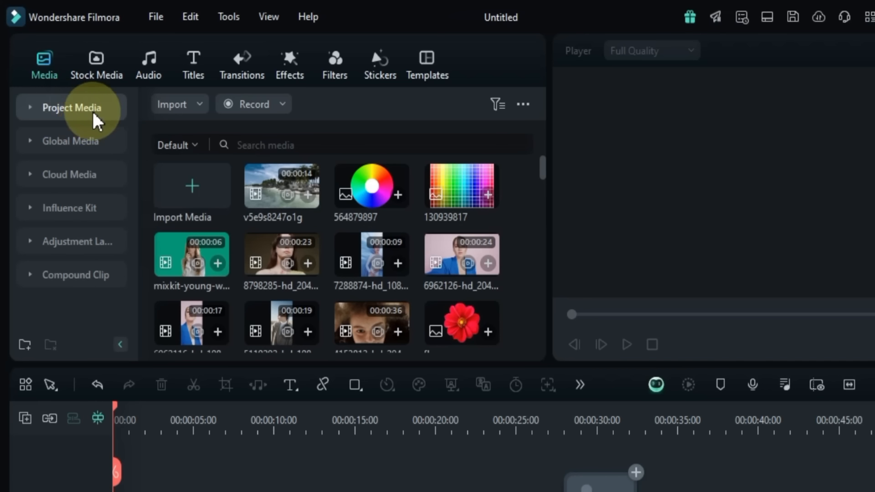
{"action": "left_click", "coordinate": [367, 148]}
{"action": "scroll", "coordinate": [416, 247], "scroll_direction": "down", "scroll_amount": 10}
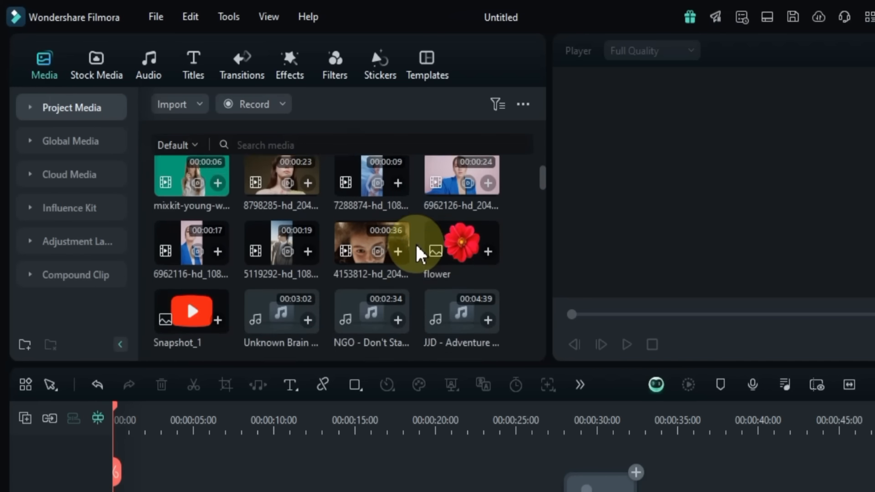
{"action": "scroll", "coordinate": [416, 247], "scroll_direction": "up", "scroll_amount": 10}
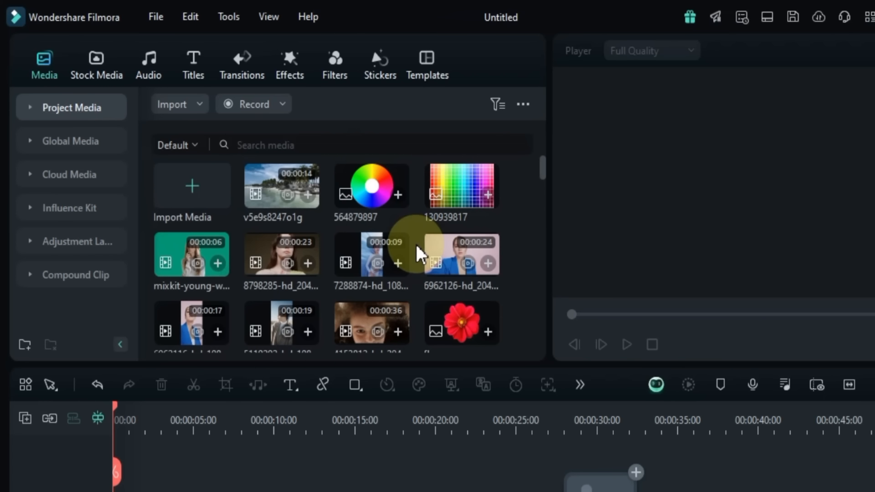
Filter the project media to Video files only and look through them
{"action": "left_click", "coordinate": [492, 107]}
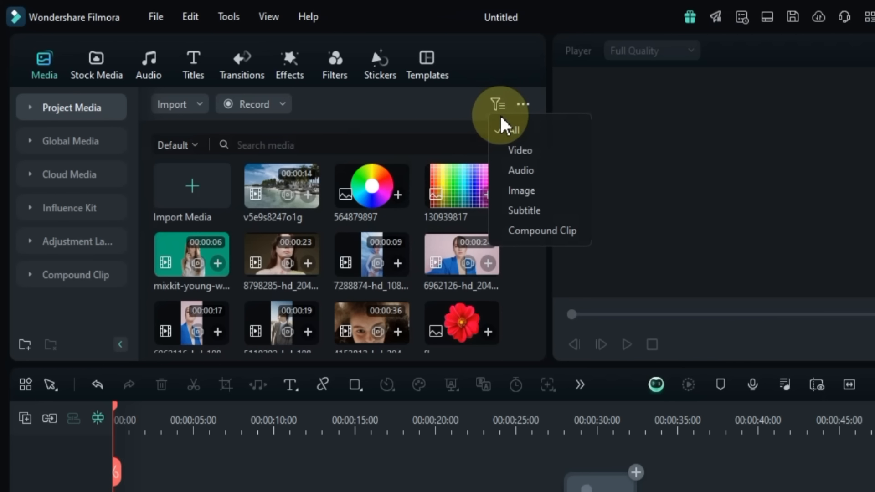
{"action": "left_click", "coordinate": [518, 151]}
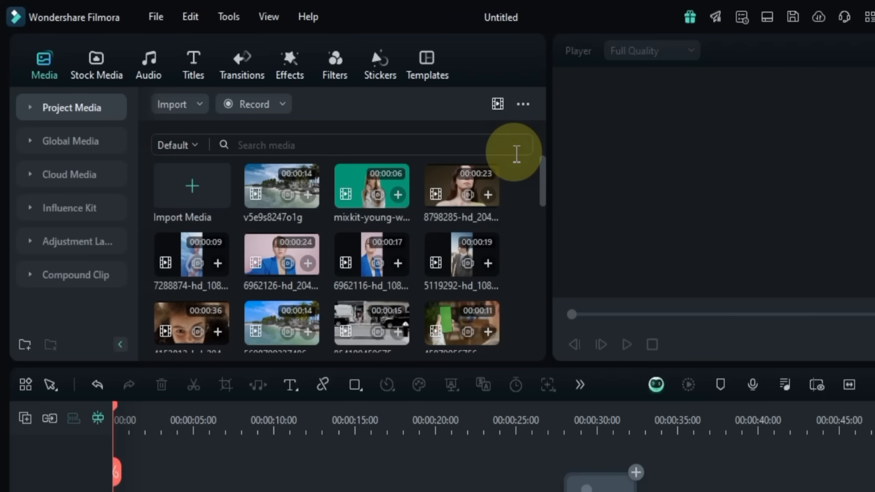
{"action": "scroll", "coordinate": [476, 266], "scroll_direction": "down", "scroll_amount": 5}
{"action": "scroll", "coordinate": [483, 205], "scroll_direction": "up", "scroll_amount": 5}
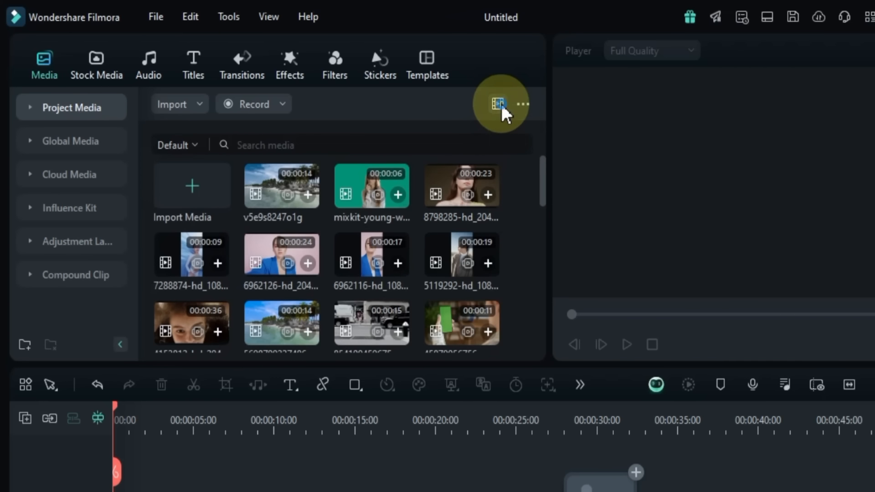
View the project media filtered by Audio, Image and Compound Clip in turn, ending on the Video filter
{"action": "left_click", "coordinate": [499, 104]}
{"action": "left_click", "coordinate": [520, 171]}
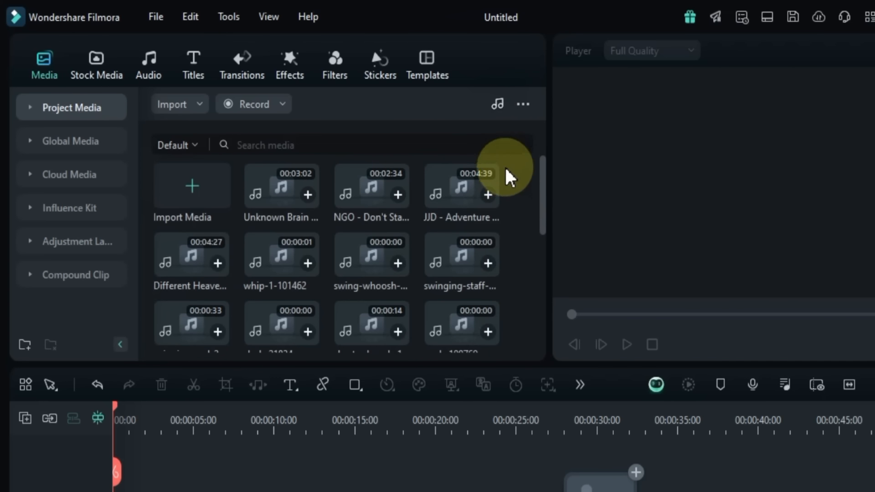
{"action": "left_click", "coordinate": [497, 104]}
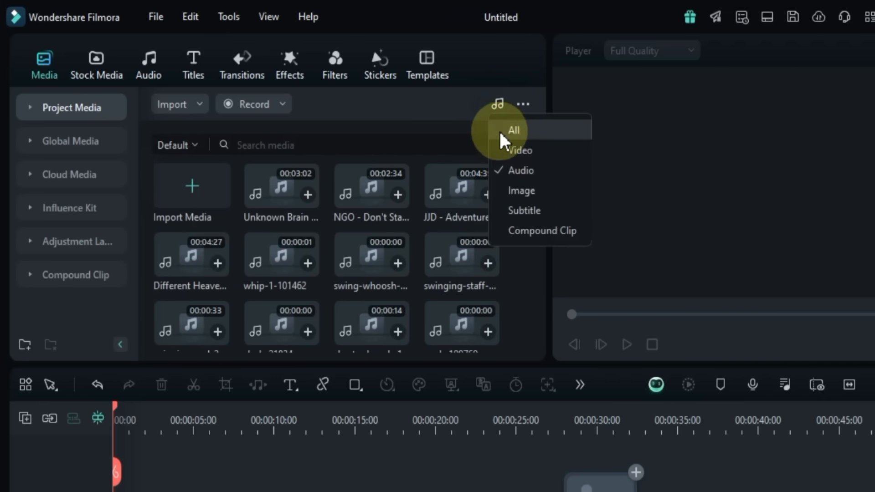
{"action": "left_click", "coordinate": [513, 194]}
{"action": "left_click", "coordinate": [498, 106]}
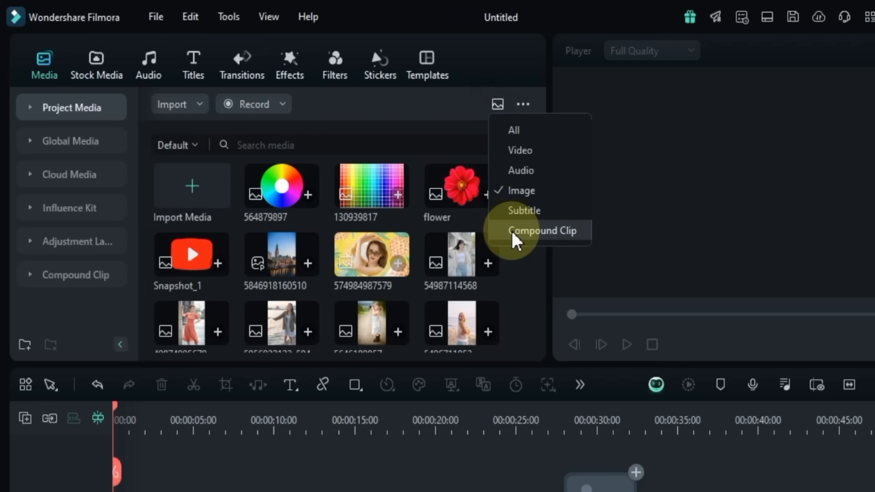
{"action": "left_click", "coordinate": [515, 233]}
{"action": "left_click", "coordinate": [498, 106]}
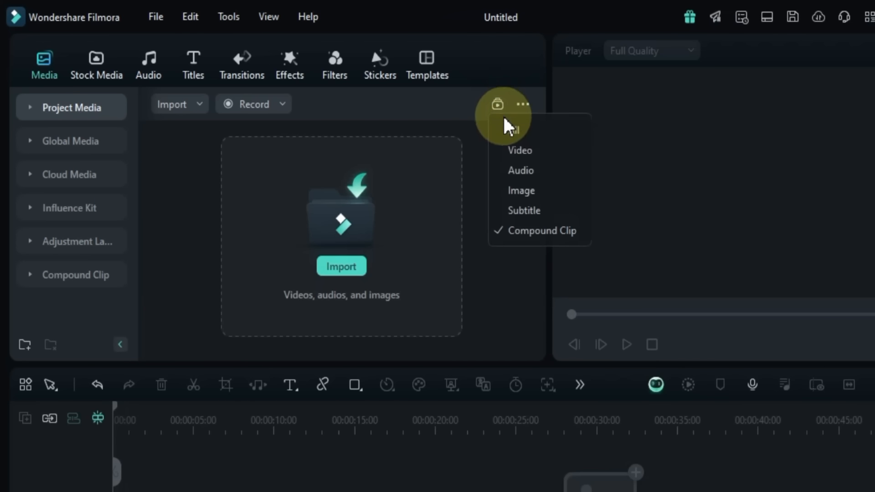
{"action": "left_click", "coordinate": [518, 151]}
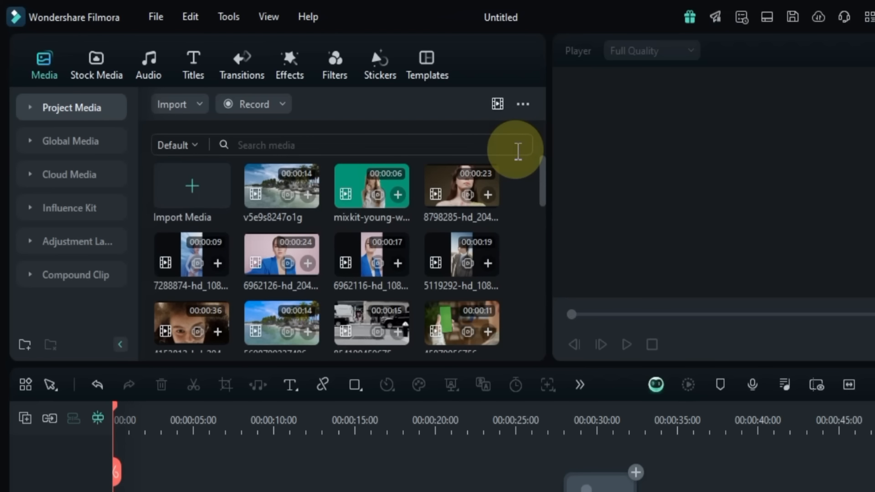
Switch the project media to Large Thumbnail View and browse through the files
{"action": "left_click", "coordinate": [522, 104]}
{"action": "mouse_move", "coordinate": [592, 133]}
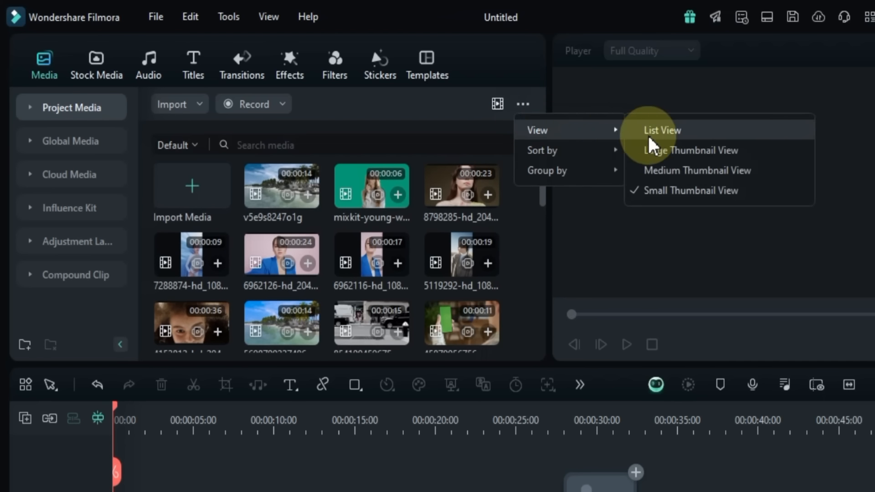
{"action": "left_click", "coordinate": [689, 157]}
{"action": "scroll", "coordinate": [415, 260], "scroll_direction": "down", "scroll_amount": 5}
{"action": "scroll", "coordinate": [506, 187], "scroll_direction": "up", "scroll_amount": 4}
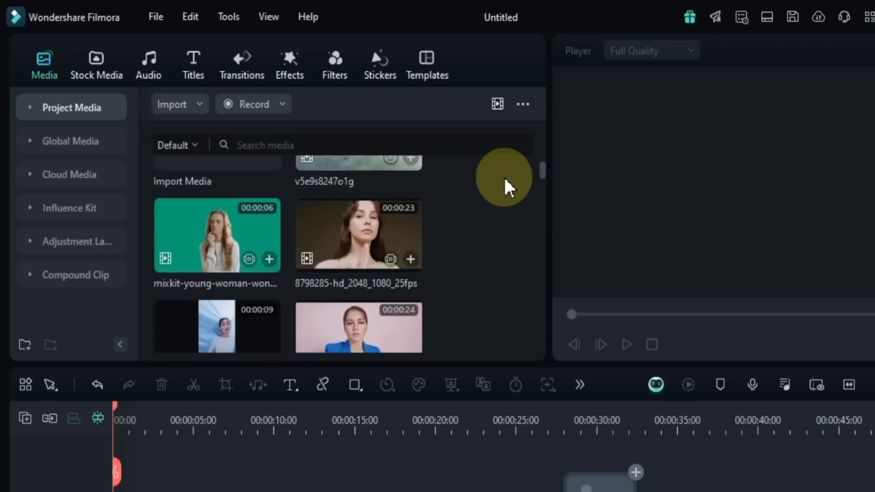
{"action": "scroll", "coordinate": [506, 187], "scroll_direction": "up", "scroll_amount": 2}
Switch the project media to Medium Thumbnail View and browse through the files
{"action": "left_click", "coordinate": [523, 105]}
{"action": "mouse_move", "coordinate": [611, 134]}
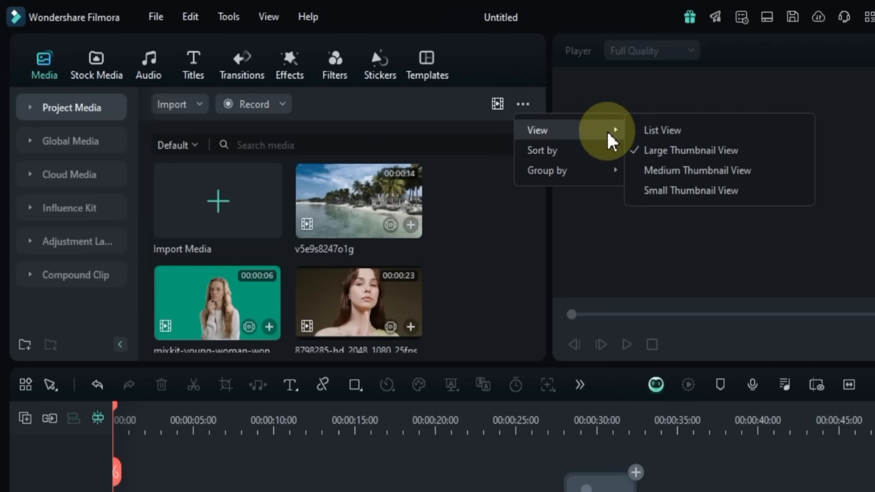
{"action": "left_click", "coordinate": [689, 178]}
{"action": "scroll", "coordinate": [474, 250], "scroll_direction": "down", "scroll_amount": 2}
{"action": "scroll", "coordinate": [501, 196], "scroll_direction": "up", "scroll_amount": 2}
Show the project media in List View and look through the listed files
{"action": "left_click", "coordinate": [524, 105]}
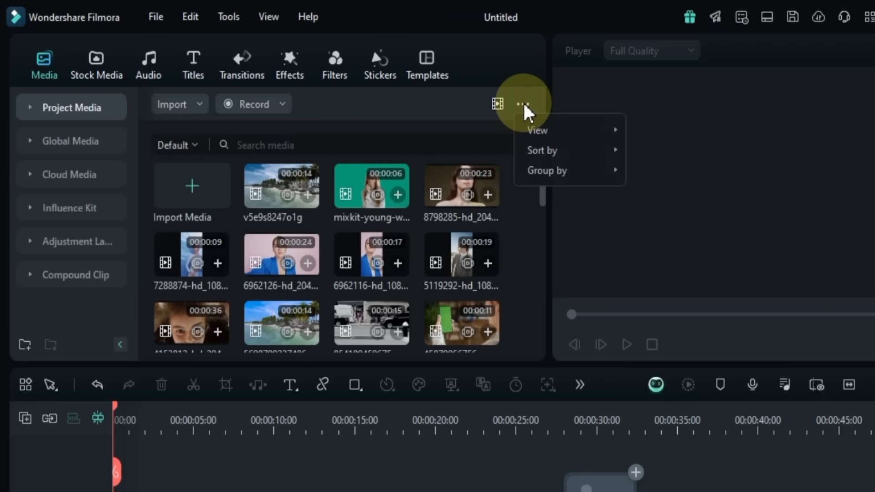
{"action": "mouse_move", "coordinate": [553, 132]}
{"action": "left_click", "coordinate": [613, 130]}
{"action": "scroll", "coordinate": [453, 221], "scroll_direction": "down", "scroll_amount": 1}
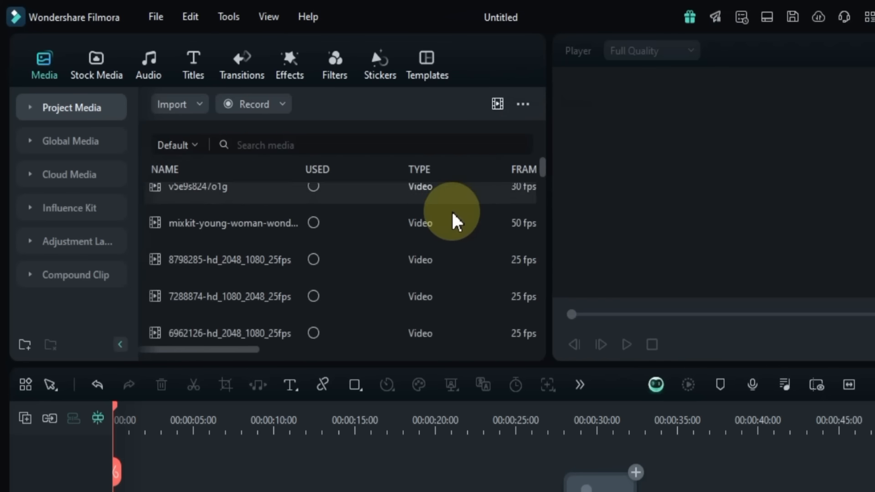
{"action": "scroll", "coordinate": [454, 221], "scroll_direction": "down", "scroll_amount": 1}
{"action": "scroll", "coordinate": [453, 220], "scroll_direction": "up", "scroll_amount": 2}
Set the project media display to Small Thumbnail View
{"action": "left_click", "coordinate": [522, 105]}
{"action": "mouse_move", "coordinate": [606, 131]}
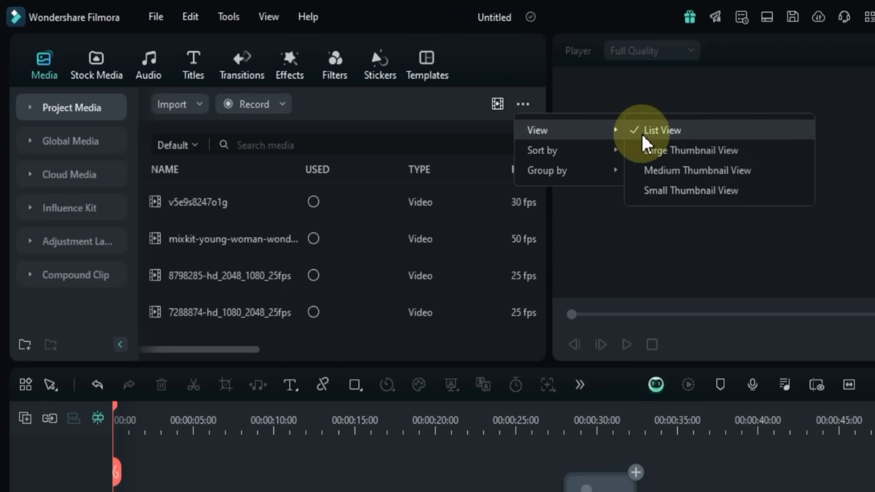
{"action": "left_click", "coordinate": [636, 190]}
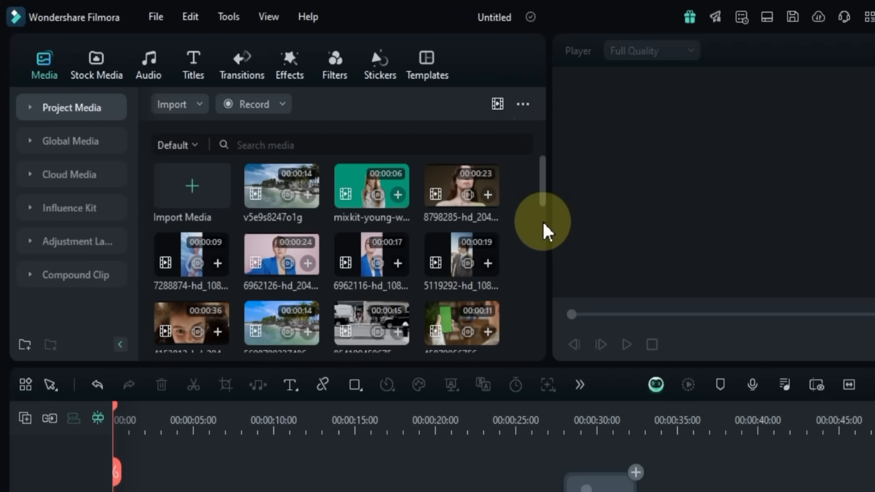
{"action": "left_click", "coordinate": [524, 108]}
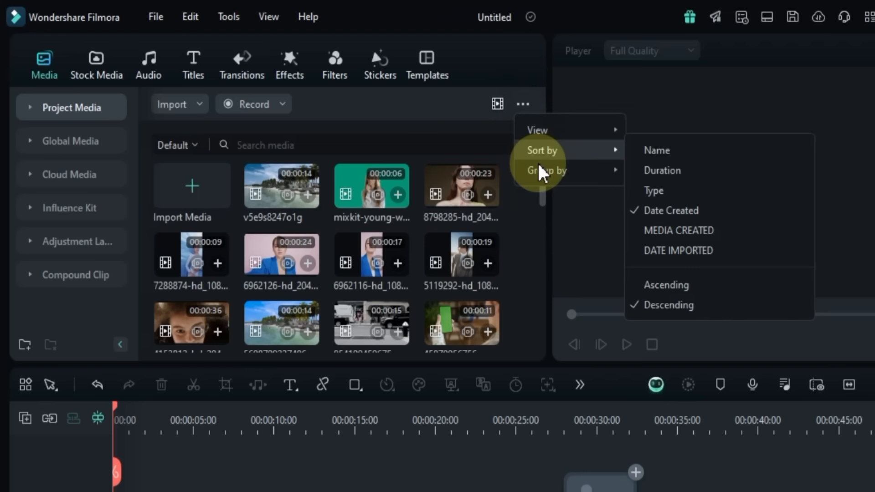
{"action": "mouse_move", "coordinate": [540, 171]}
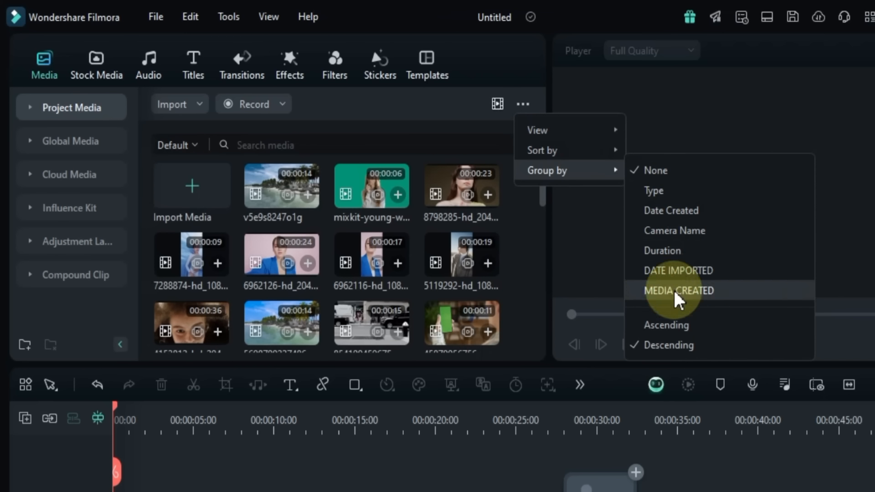
{"action": "left_click", "coordinate": [538, 285]}
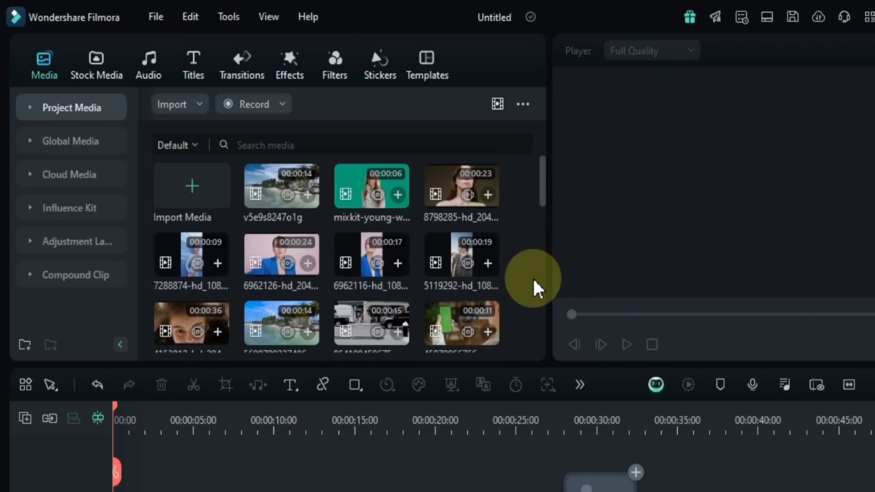
{"action": "left_click", "coordinate": [203, 108]}
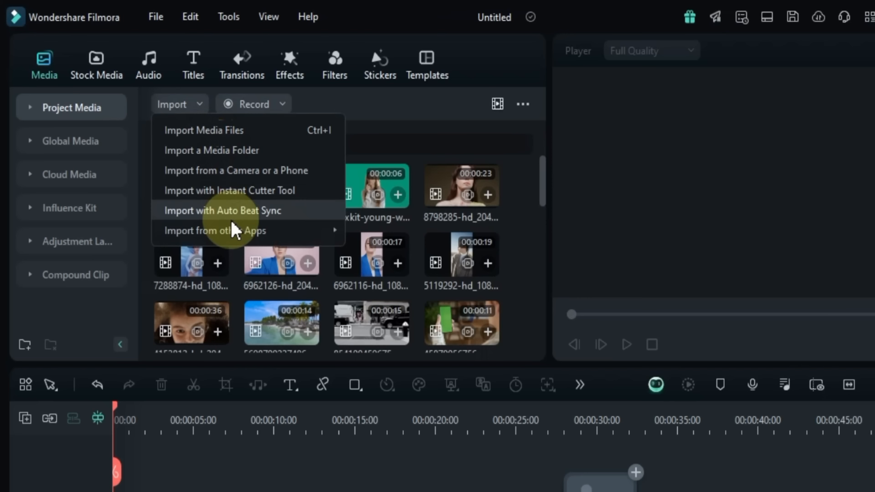
{"action": "mouse_move", "coordinate": [233, 230]}
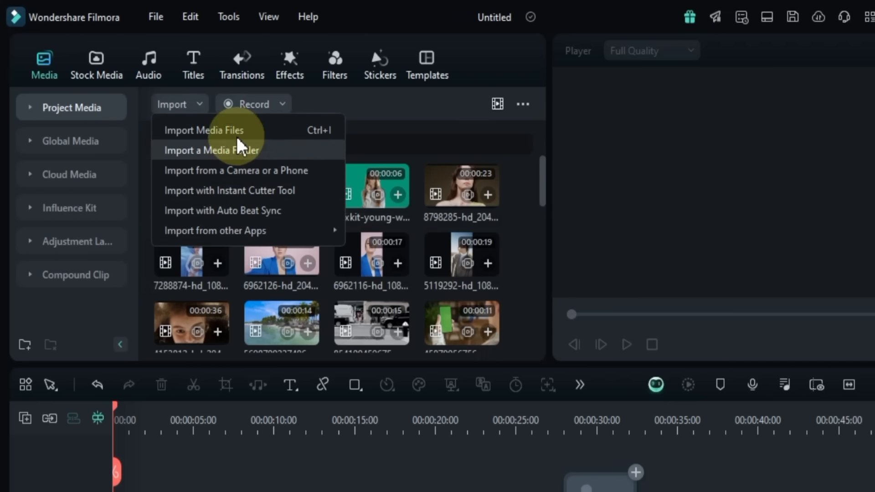
{"action": "left_click", "coordinate": [282, 105]}
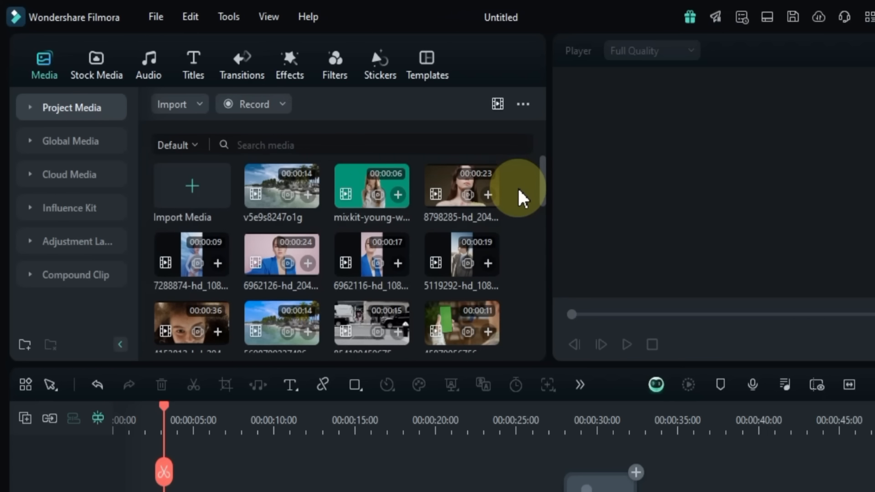
{"action": "scroll", "coordinate": [522, 198], "scroll_direction": "down", "scroll_amount": 3}
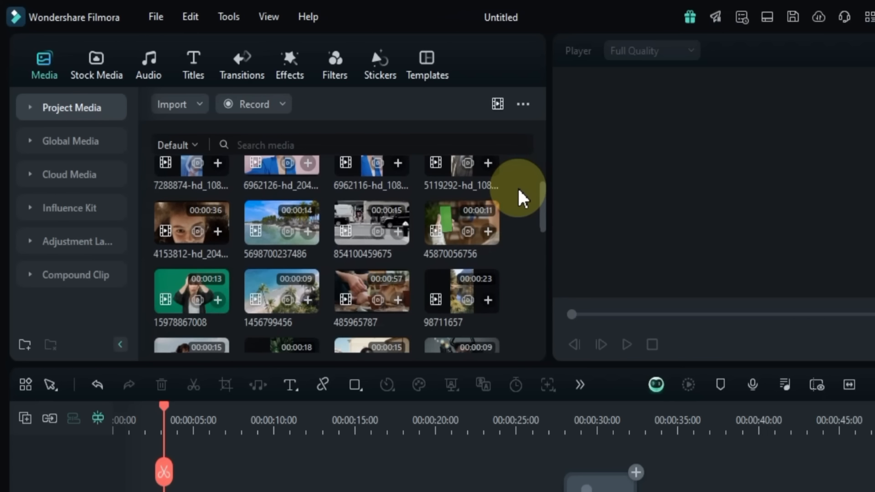
{"action": "right_click", "coordinate": [262, 296]}
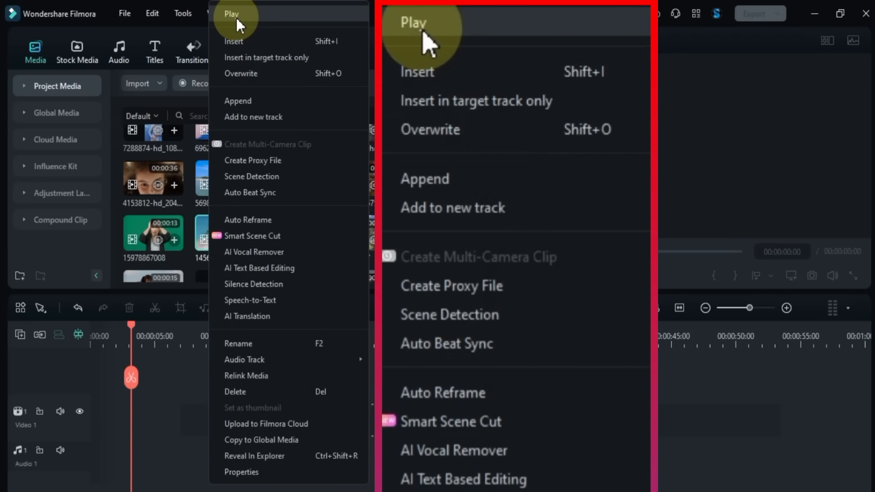
{"action": "left_click", "coordinate": [236, 18]}
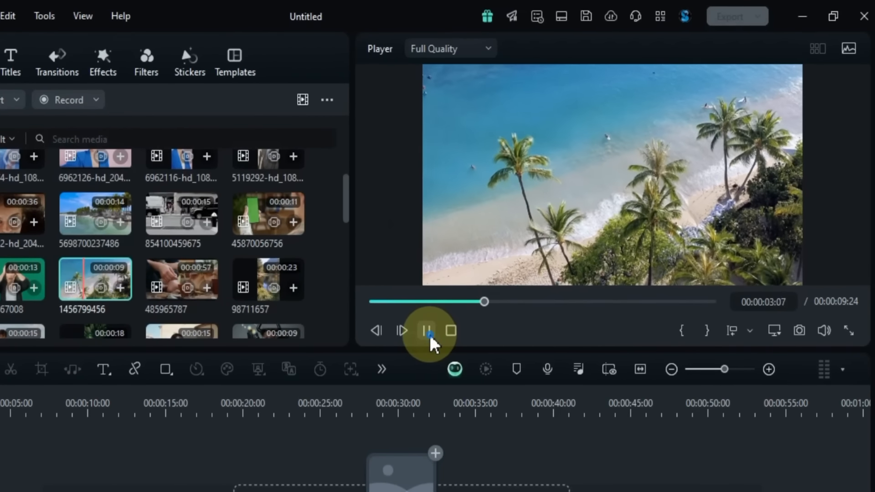
{"action": "left_click", "coordinate": [427, 331]}
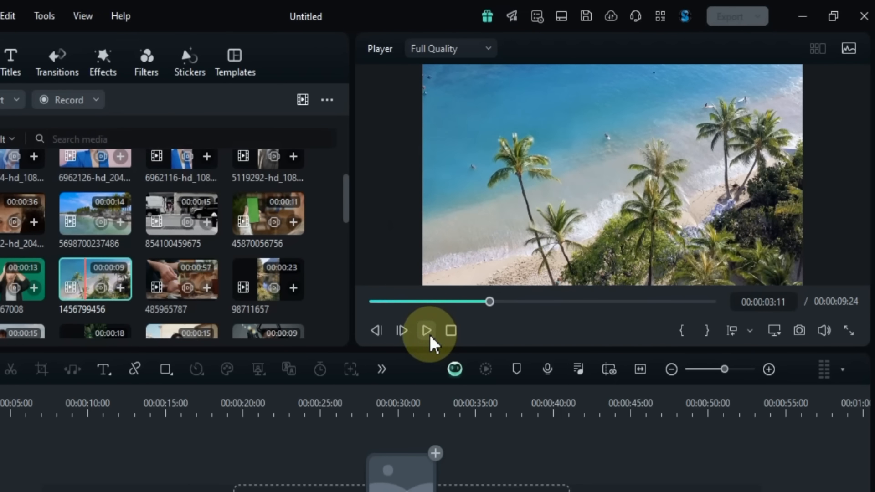
Stop the beach clip's preview, replay it from the start and pause it at 00:00:01:10
{"action": "left_click", "coordinate": [447, 333]}
{"action": "left_click", "coordinate": [427, 335]}
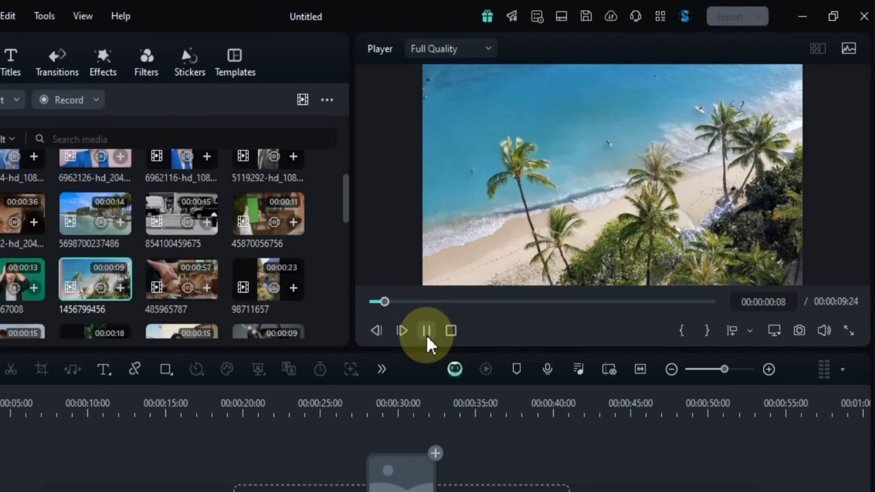
{"action": "left_click", "coordinate": [426, 335]}
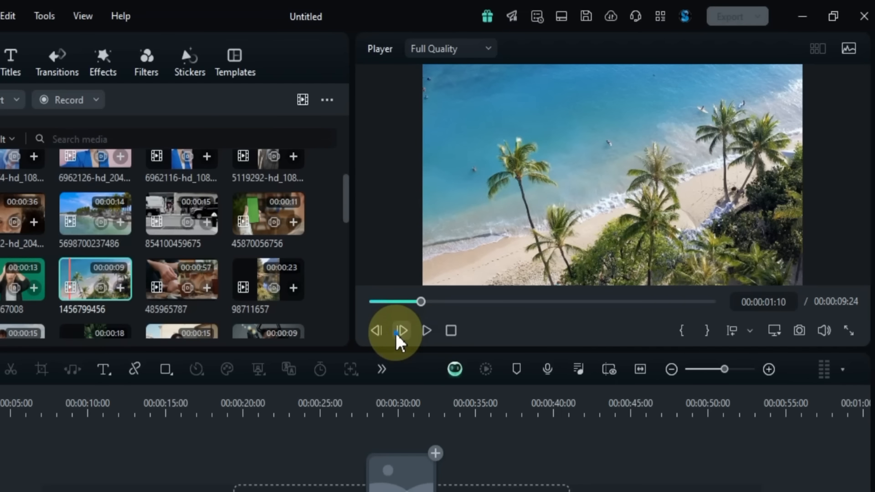
Step the clip preview forward three frames, and back frame by frame to 00:00:01:08
{"action": "left_click", "coordinate": [396, 333]}
{"action": "left_click", "coordinate": [396, 333]}
{"action": "left_click", "coordinate": [397, 332]}
{"action": "left_click", "coordinate": [382, 333]}
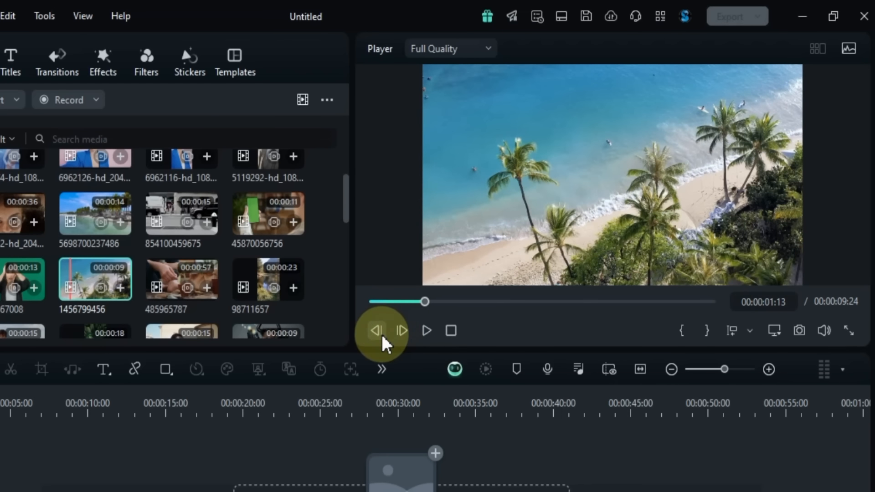
{"action": "left_click", "coordinate": [382, 333]}
{"action": "left_click", "coordinate": [382, 332]}
{"action": "left_click", "coordinate": [377, 331]}
{"action": "left_click", "coordinate": [377, 331]}
{"action": "left_click", "coordinate": [376, 332]}
Set the player's playback quality to 1/2 and play the clip, and lower the quality to 1/4 during playback
{"action": "left_click", "coordinate": [458, 47]}
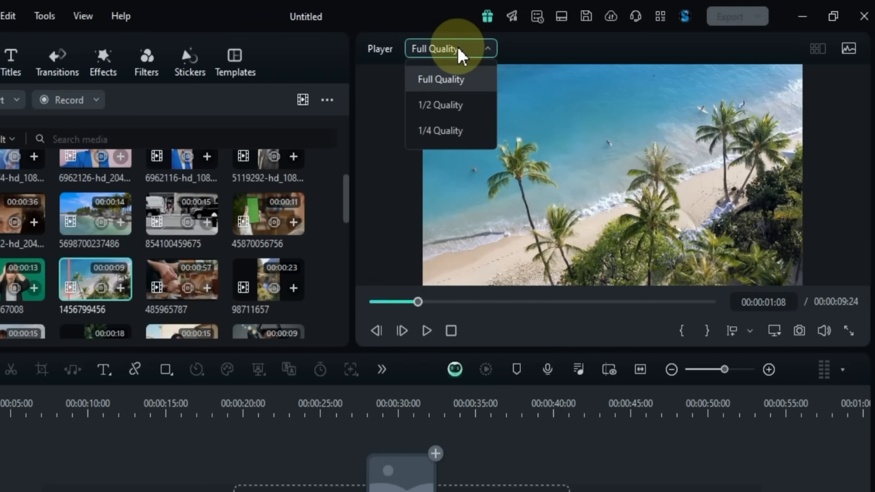
{"action": "left_click", "coordinate": [456, 102]}
{"action": "left_click", "coordinate": [426, 331]}
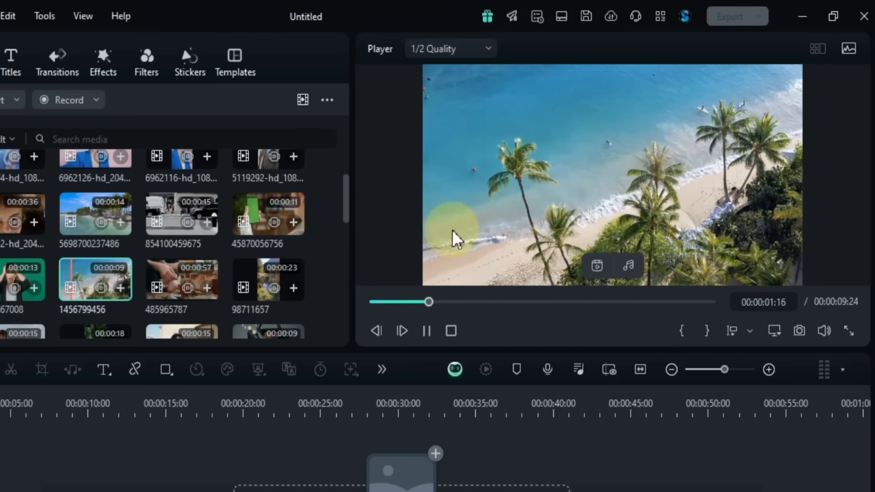
{"action": "left_click", "coordinate": [451, 49]}
{"action": "left_click", "coordinate": [442, 130]}
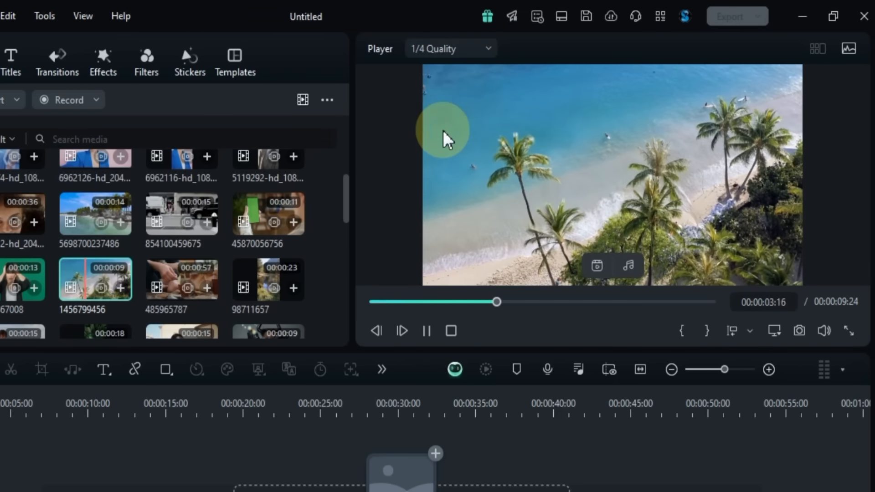
Set the playback quality to Full Quality and pause the clip preview
{"action": "left_click", "coordinate": [447, 49]}
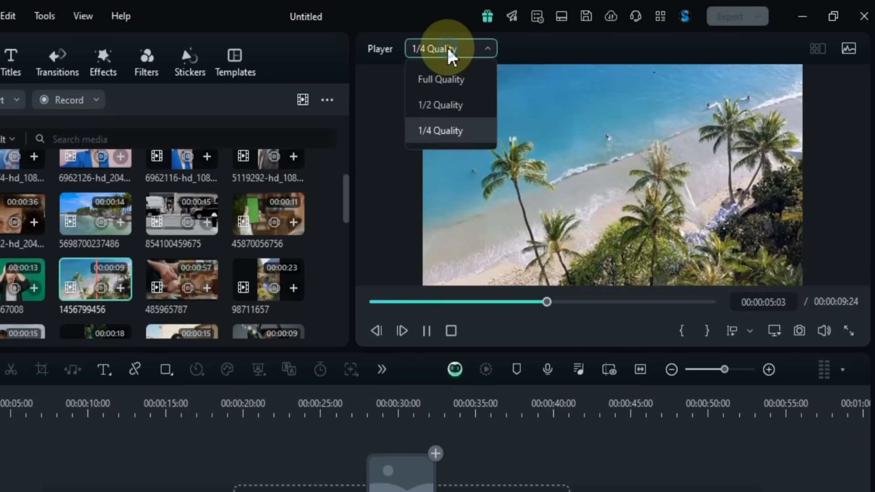
{"action": "left_click", "coordinate": [452, 79]}
{"action": "left_click", "coordinate": [426, 331]}
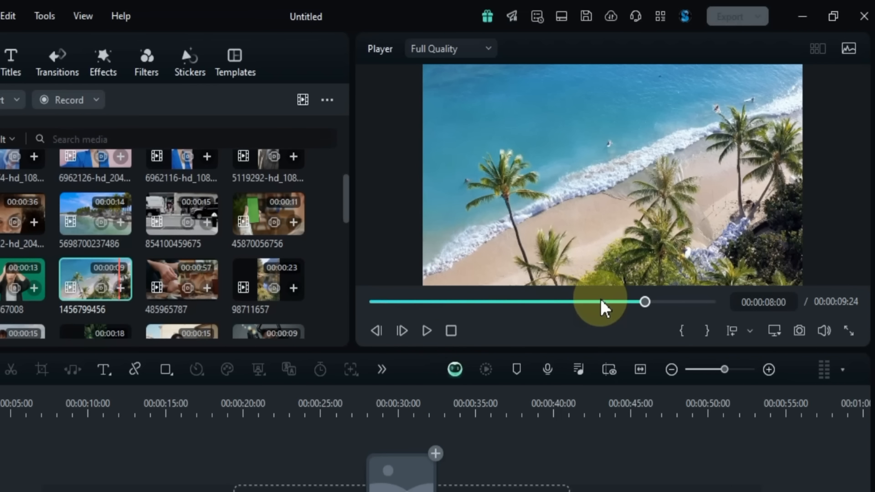
{"action": "left_click_drag", "start_coordinate": [642, 302], "coordinate": [461, 306]}
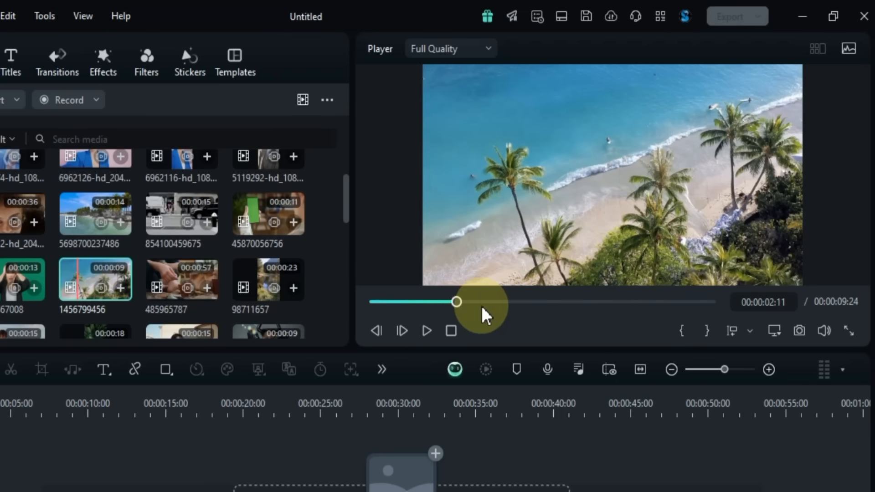
{"action": "left_click", "coordinate": [683, 331]}
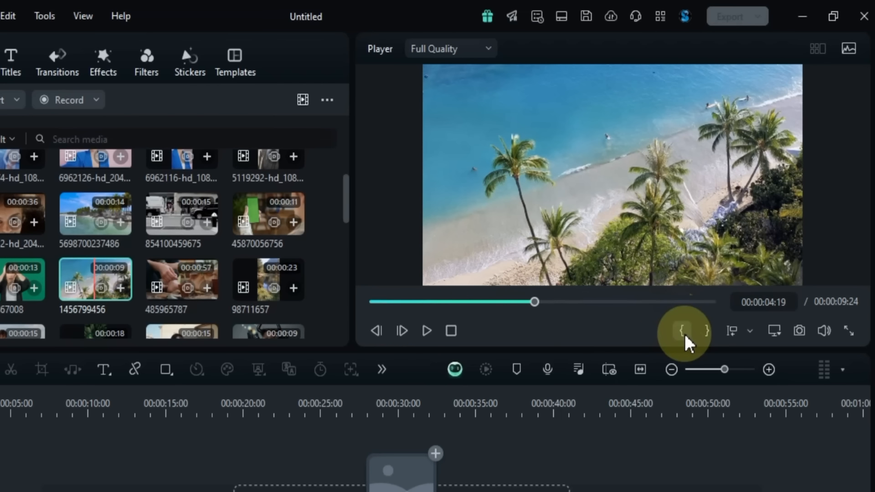
{"action": "left_click", "coordinate": [682, 332]}
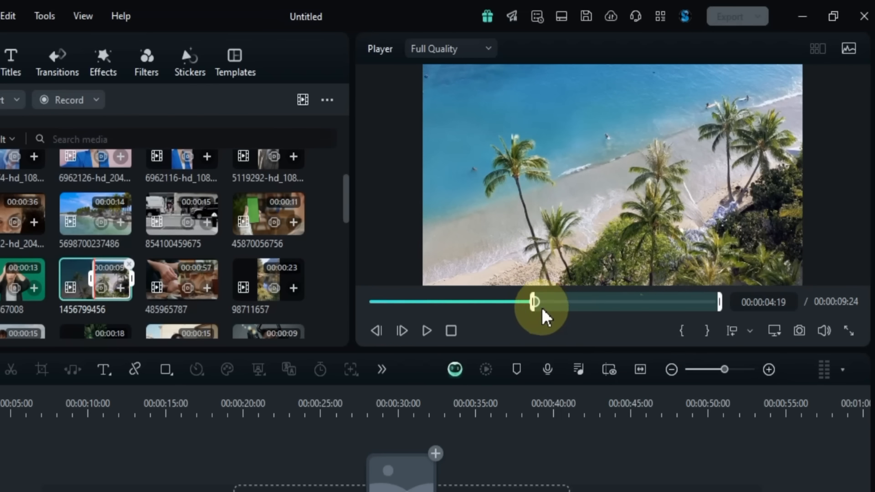
{"action": "left_click_drag", "start_coordinate": [537, 303], "coordinate": [606, 315]}
{"action": "left_click", "coordinate": [707, 331]}
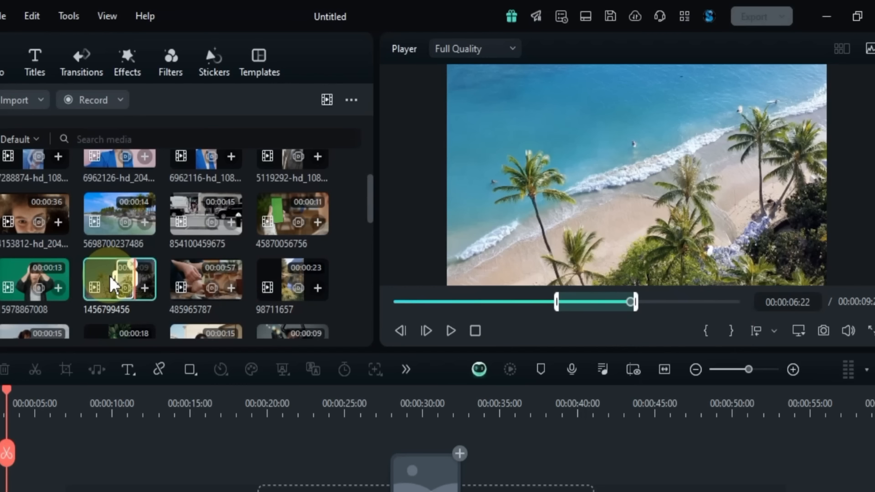
On the clip's thumbnail, move the in point to the clip's start and pull the out point back to just past its middle
{"action": "mouse_move", "coordinate": [116, 278]}
{"action": "left_mouse_down"}
{"action": "mouse_move", "coordinate": [86, 280]}
{"action": "mouse_move", "coordinate": [121, 279]}
{"action": "mouse_move", "coordinate": [80, 301]}
{"action": "left_mouse_up"}
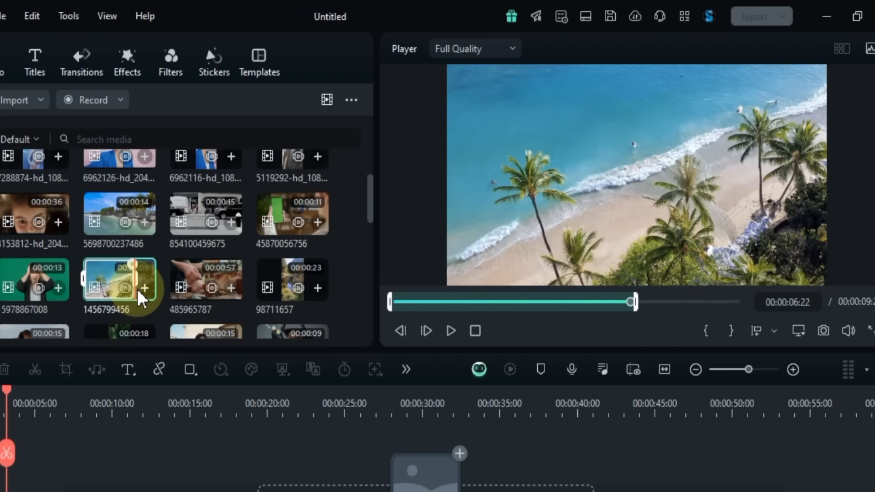
{"action": "mouse_move", "coordinate": [136, 283]}
{"action": "left_mouse_down"}
{"action": "mouse_move", "coordinate": [157, 284]}
{"action": "mouse_move", "coordinate": [118, 288]}
{"action": "mouse_move", "coordinate": [125, 289]}
{"action": "left_mouse_up"}
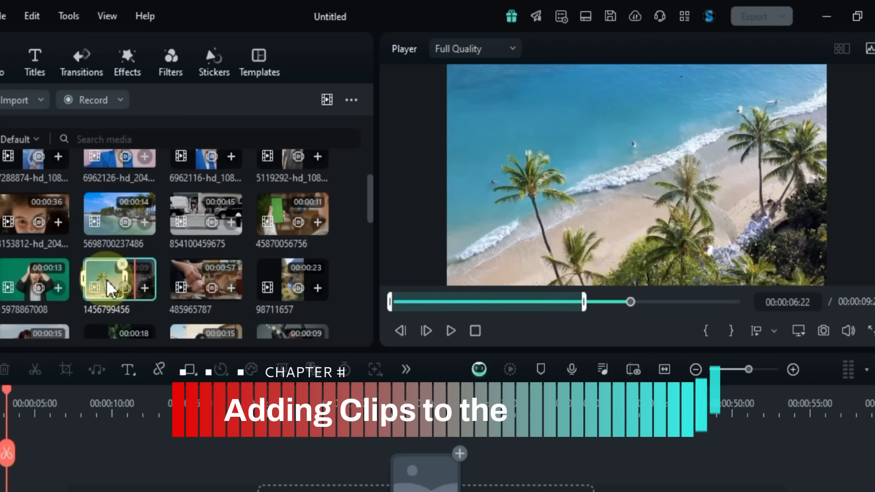
Add only the audio of the marked clip range to the Audio 1 track, scrub to 00:00:04:07, and delete the audio clip
{"action": "mouse_move", "coordinate": [569, 245]}
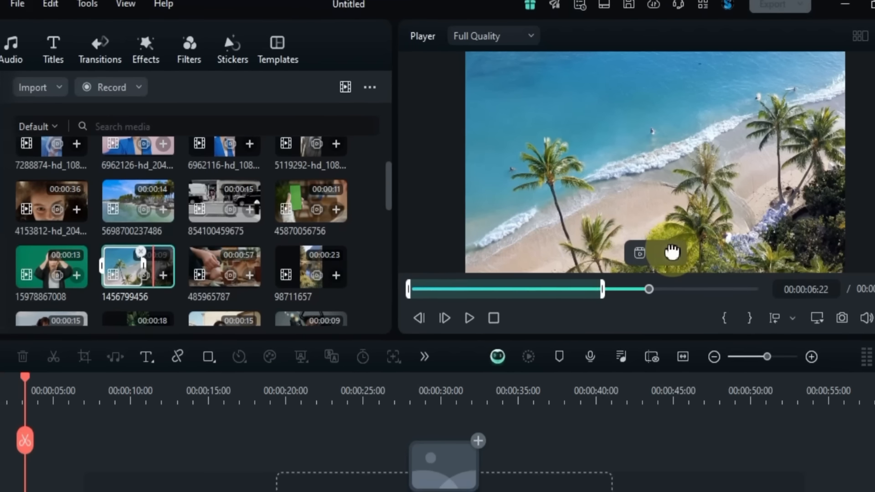
{"action": "left_click_drag", "start_coordinate": [653, 264], "coordinate": [109, 448]}
{"action": "left_click_drag", "start_coordinate": [112, 347], "coordinate": [151, 339]}
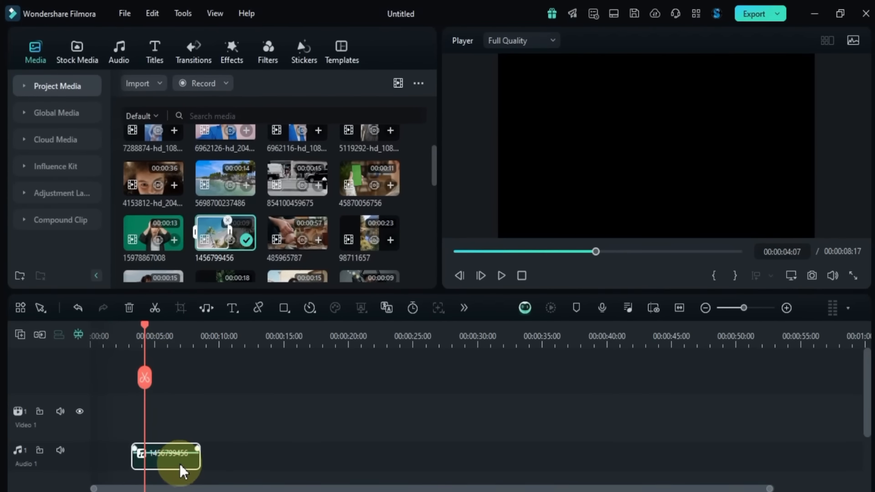
{"action": "key", "text": "Delete"}
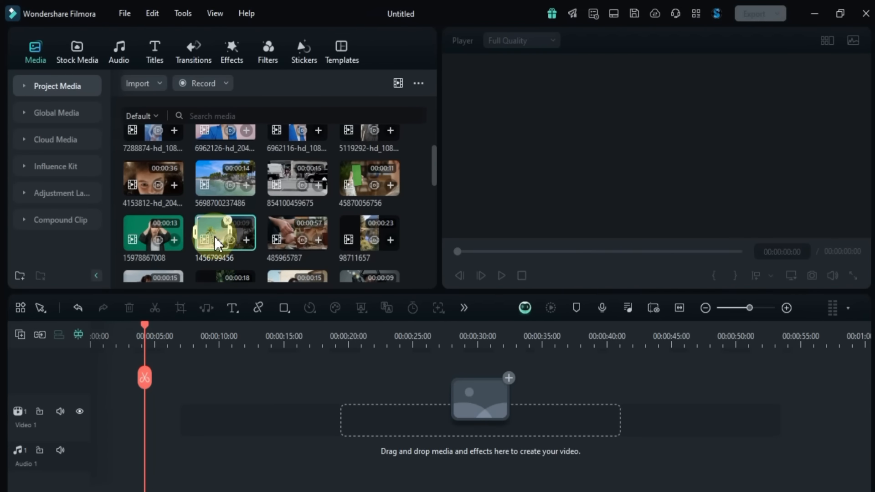
{"action": "left_click", "coordinate": [501, 276]}
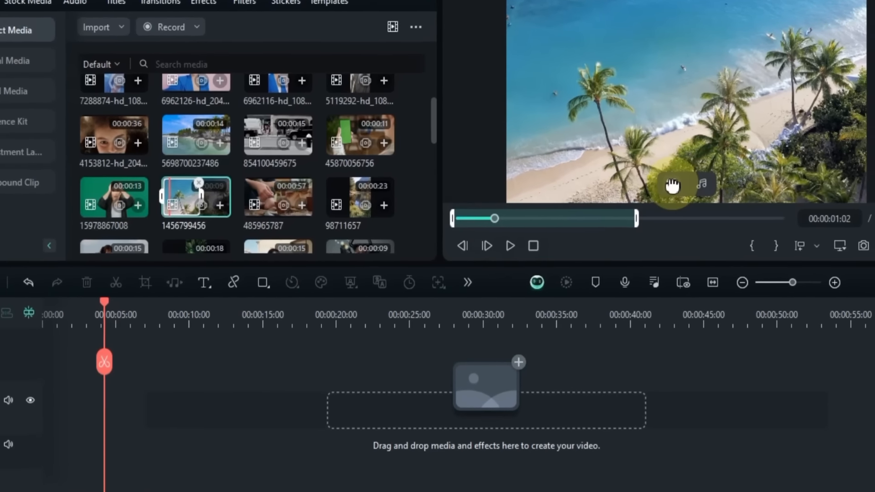
{"action": "left_click_drag", "start_coordinate": [558, 243], "coordinate": [2, 404]}
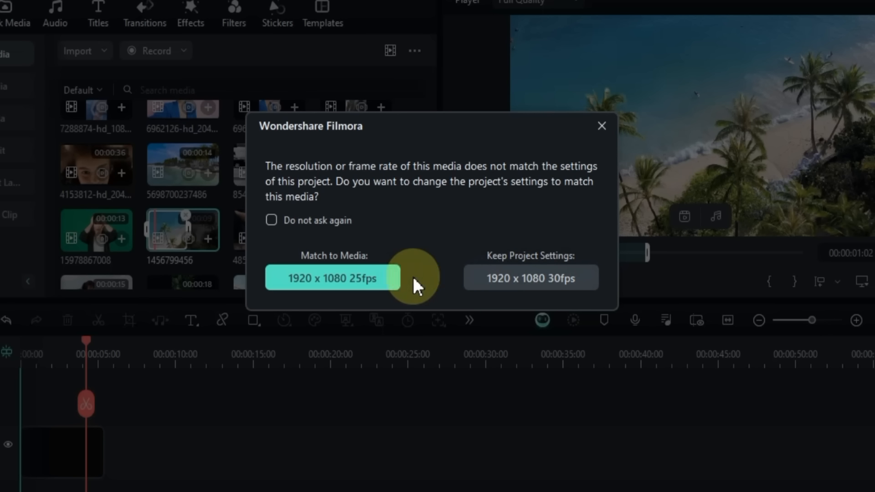
{"action": "left_click", "coordinate": [344, 280]}
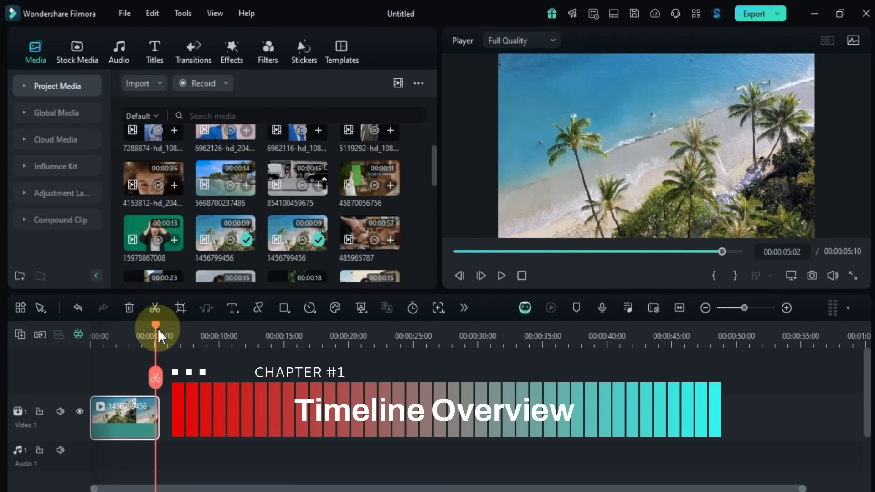
Append the 8798285-hd_2048_1080_25fps clip directly after the first clip on Video 1, keeping the project settings at 1920 x 1080 25fps
{"action": "left_click_drag", "start_coordinate": [158, 331], "coordinate": [130, 345]}
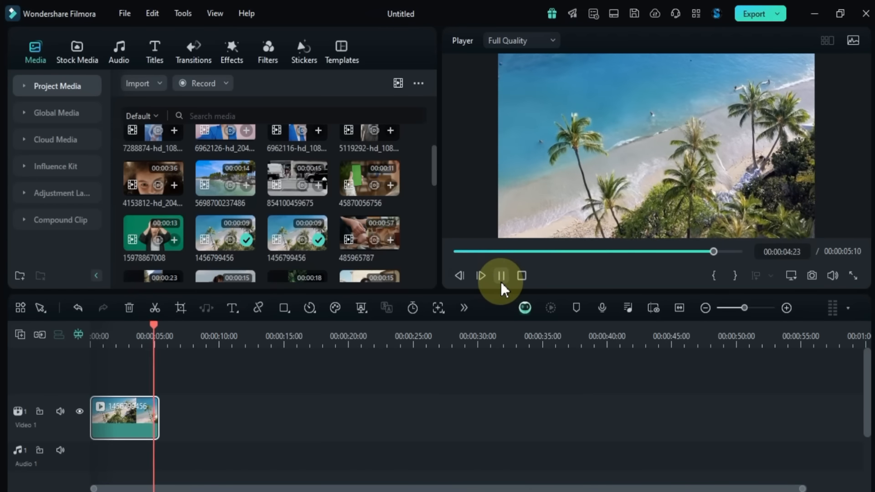
{"action": "scroll", "coordinate": [422, 163], "scroll_direction": "up", "scroll_amount": 1}
{"action": "scroll", "coordinate": [422, 162], "scroll_direction": "up", "scroll_amount": 2}
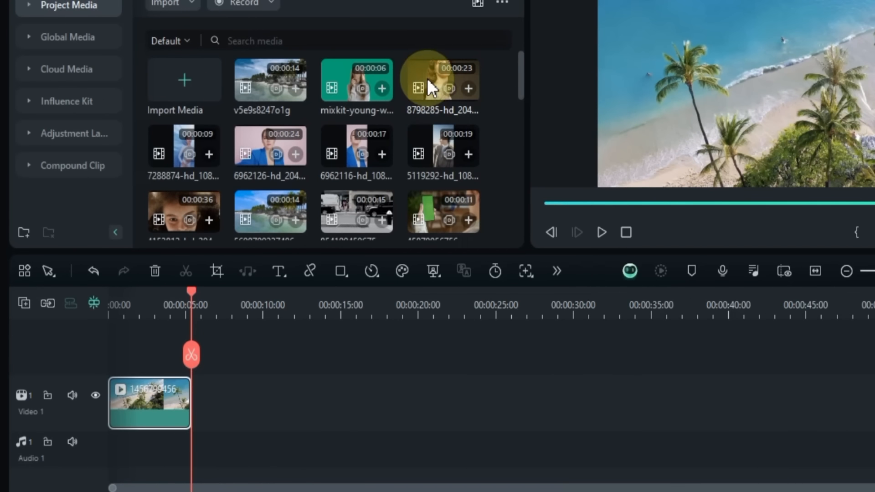
{"action": "left_click_drag", "start_coordinate": [427, 78], "coordinate": [199, 410]}
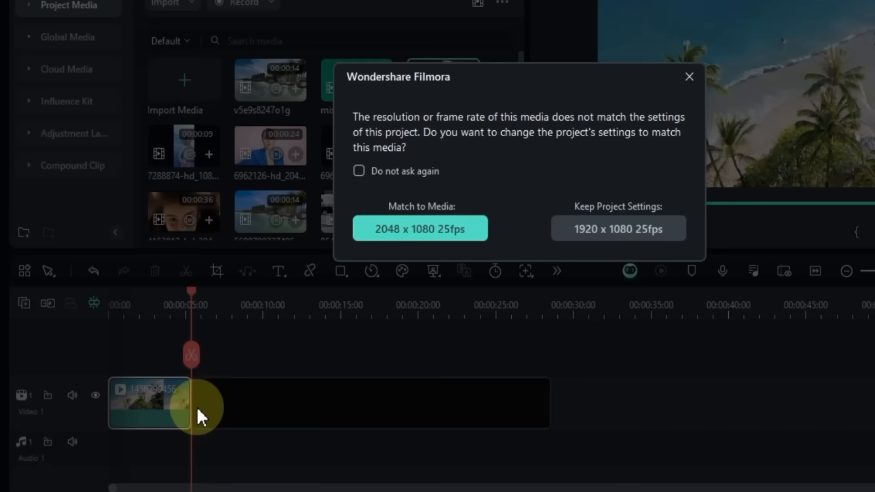
{"action": "left_click", "coordinate": [600, 225]}
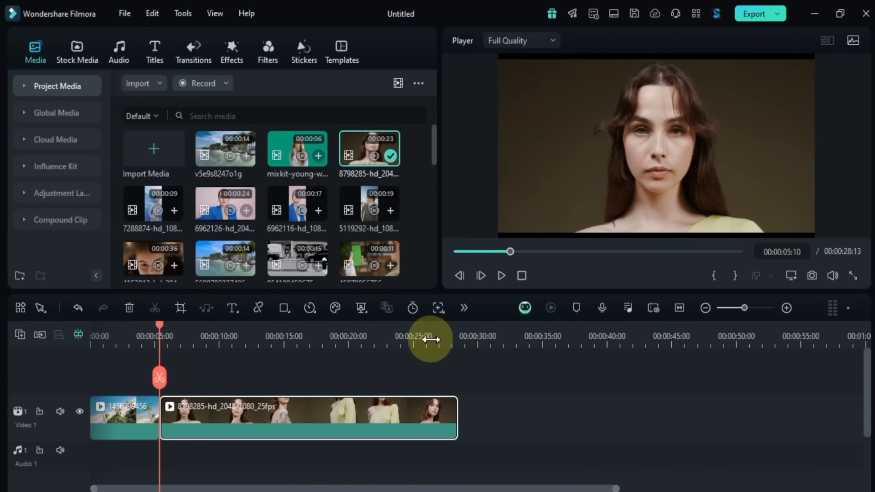
Add clip v5e9s8247o1g at the end of the second clip on Video 1, keeping the project settings at 1920 x 1080 25fps
{"action": "left_click_drag", "start_coordinate": [409, 341], "coordinate": [457, 340]}
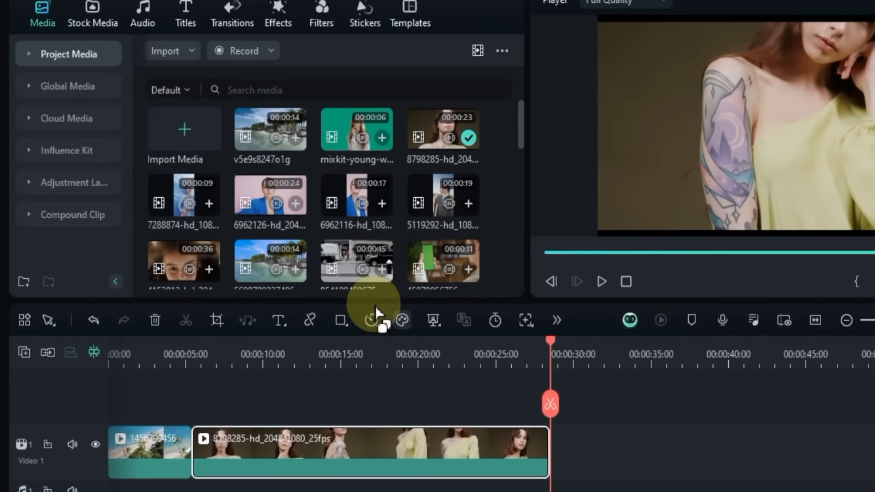
{"action": "left_click", "coordinate": [296, 136]}
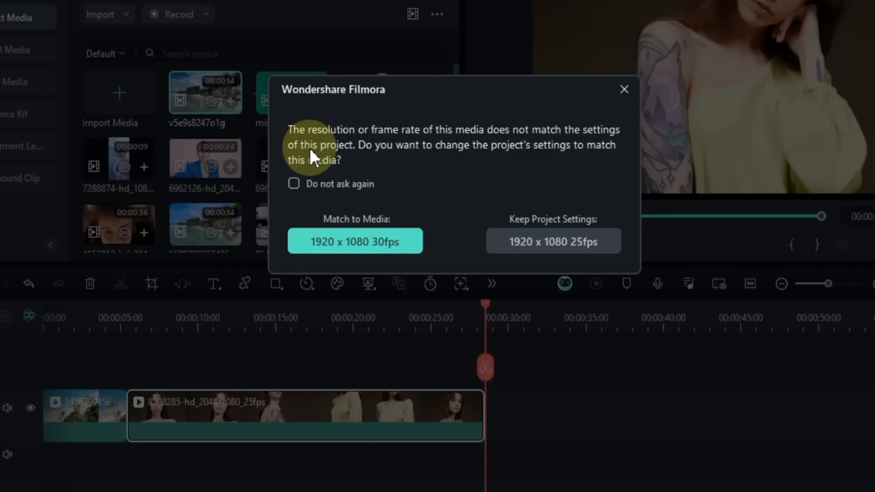
{"action": "left_click", "coordinate": [501, 230]}
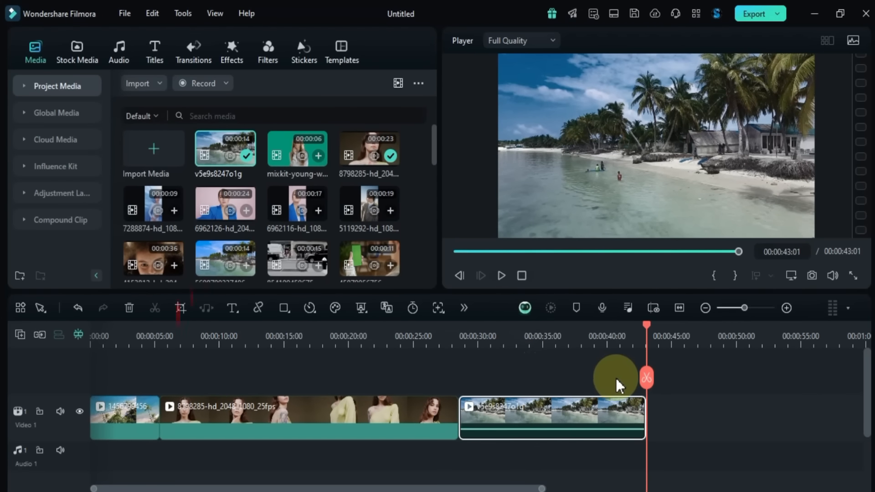
With the playhead at 00:00:20:15, apply Crop to Fit to the 8798285-hd_2048_1080_25fps clip
{"action": "left_click_drag", "start_coordinate": [609, 336], "coordinate": [357, 365]}
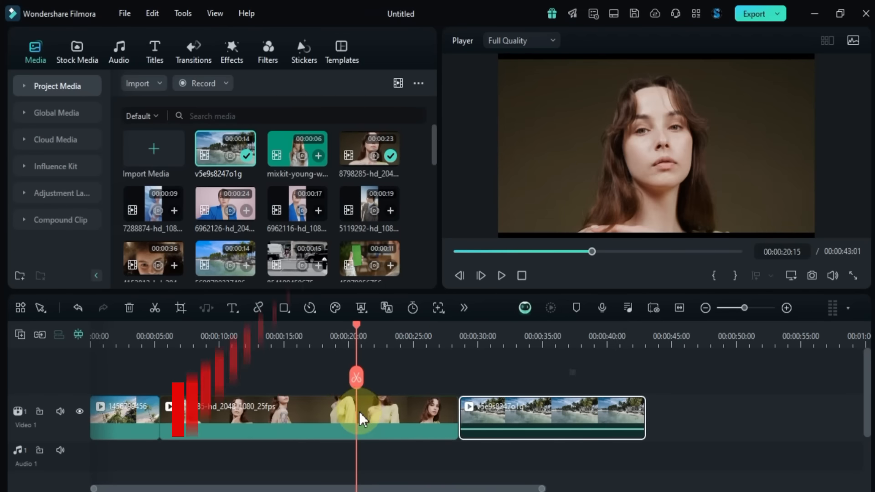
{"action": "left_click", "coordinate": [359, 414]}
{"action": "right_click", "coordinate": [360, 414]}
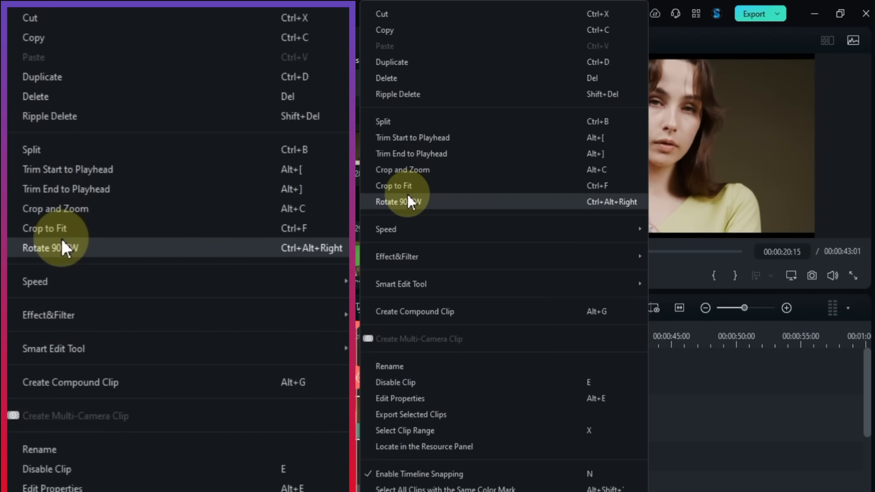
{"action": "left_click", "coordinate": [438, 186]}
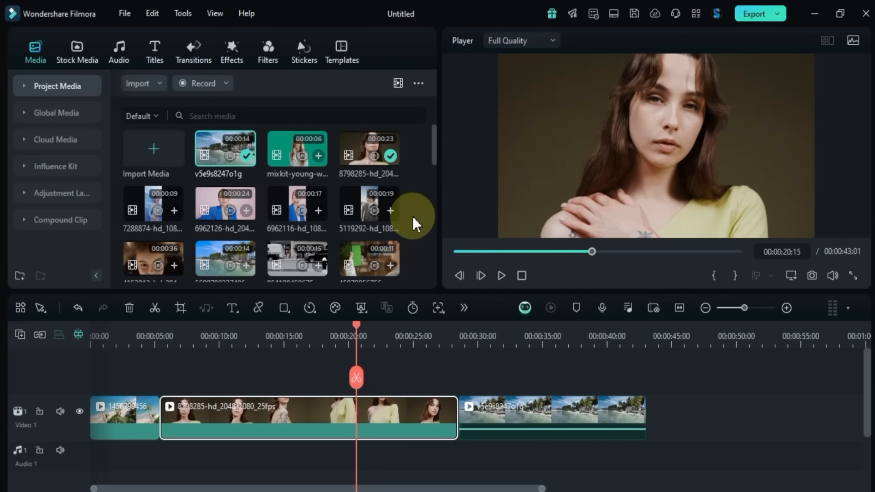
With the playhead at 00:00:14:23, open Crop and Zoom for the second clip and resize the crop frame to about 1985 x 1080
{"action": "left_click_drag", "start_coordinate": [362, 329], "coordinate": [283, 343]}
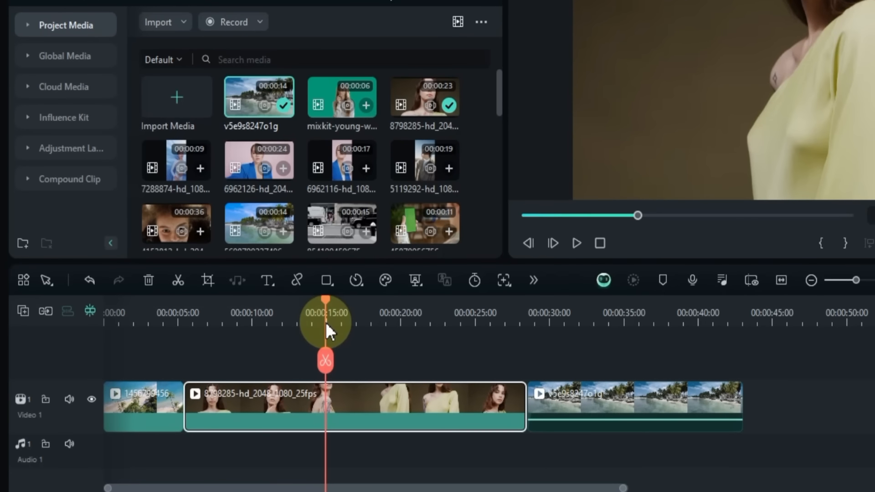
{"action": "left_click", "coordinate": [207, 280]}
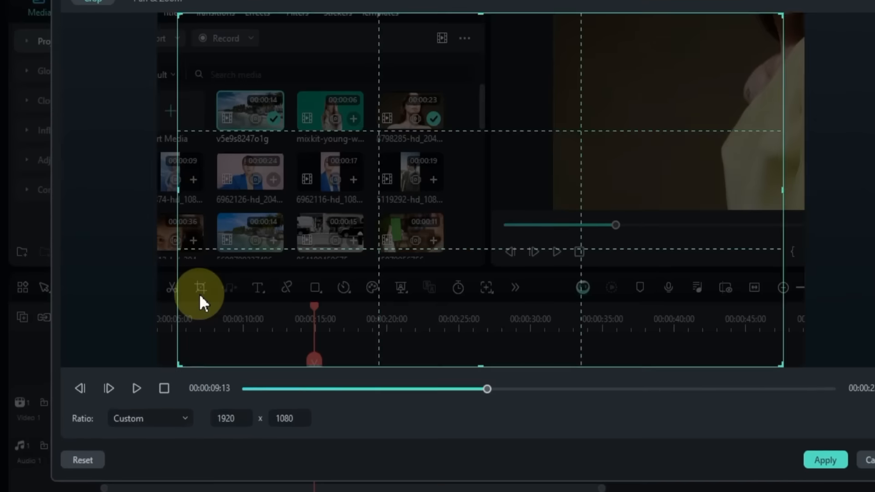
{"action": "left_click_drag", "start_coordinate": [776, 21], "coordinate": [419, 182]}
{"action": "left_click_drag", "start_coordinate": [377, 212], "coordinate": [783, 31]}
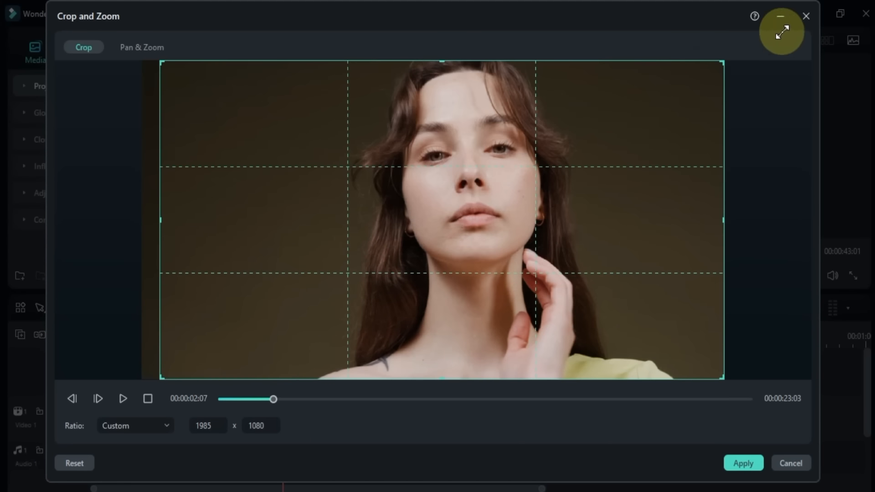
Set the crop ratio to 16:9, reposition the 1920 x 1080 frame sideways over the woman, and apply the crop
{"action": "left_click", "coordinate": [155, 425]}
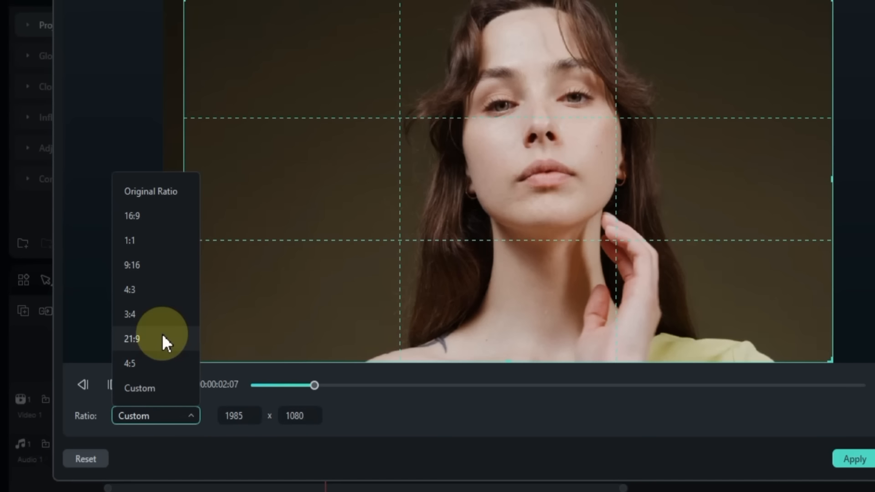
{"action": "left_click", "coordinate": [173, 220]}
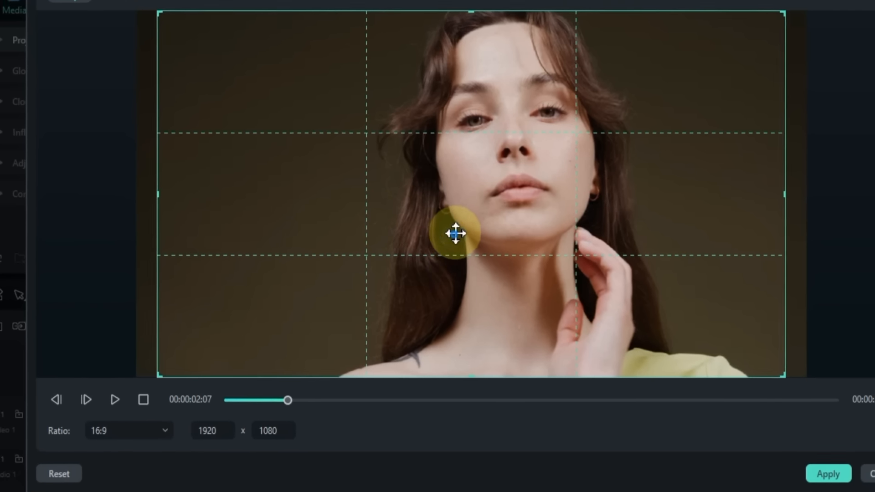
{"action": "left_click_drag", "start_coordinate": [455, 233], "coordinate": [521, 213]}
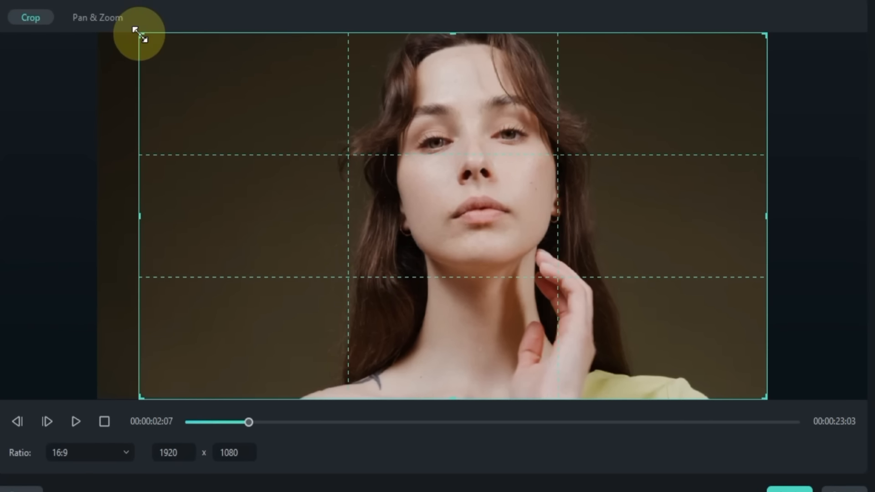
{"action": "left_click_drag", "start_coordinate": [139, 34], "coordinate": [108, 59]}
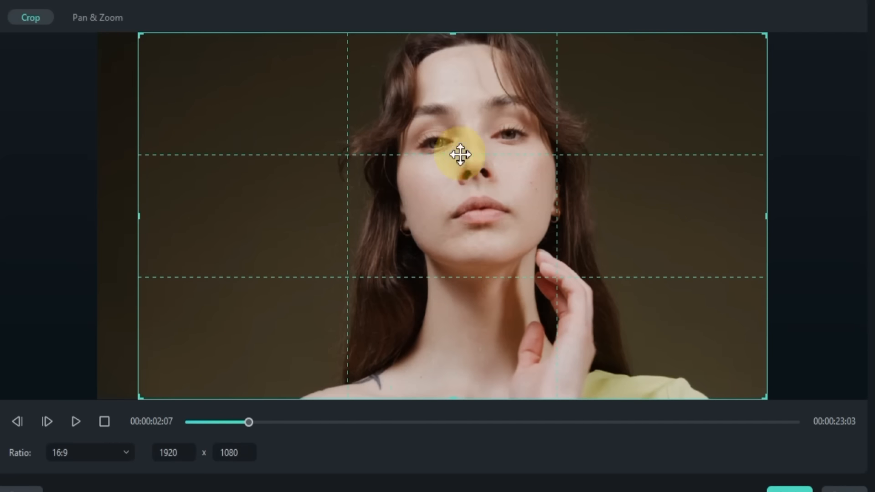
{"action": "left_click_drag", "start_coordinate": [511, 171], "coordinate": [483, 170]}
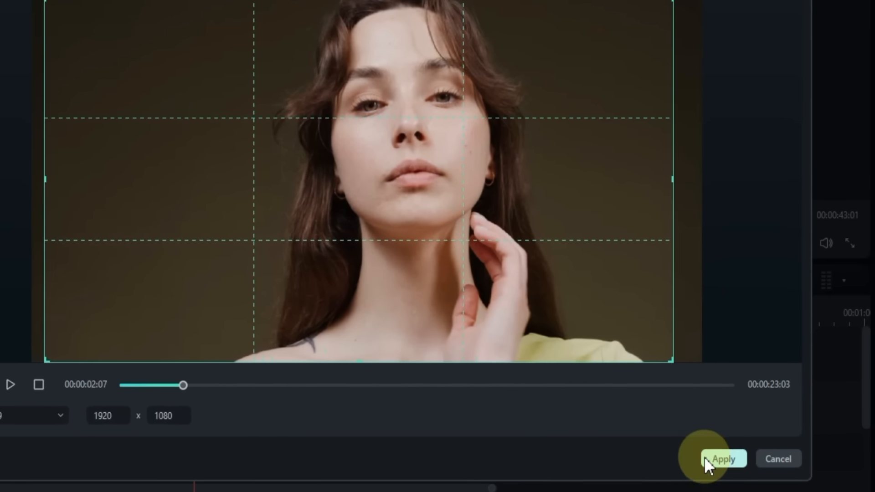
{"action": "left_click", "coordinate": [718, 461]}
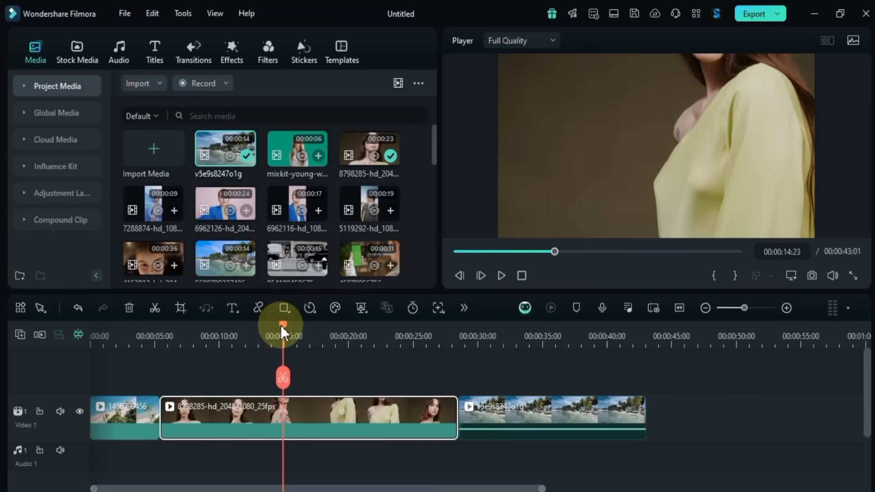
Select the v5e9s8247o1g clip with the playhead at 00:00:28:13 and open its Pan & Zoom settings
{"action": "left_click_drag", "start_coordinate": [283, 333], "coordinate": [457, 351]}
{"action": "left_click", "coordinate": [490, 424]}
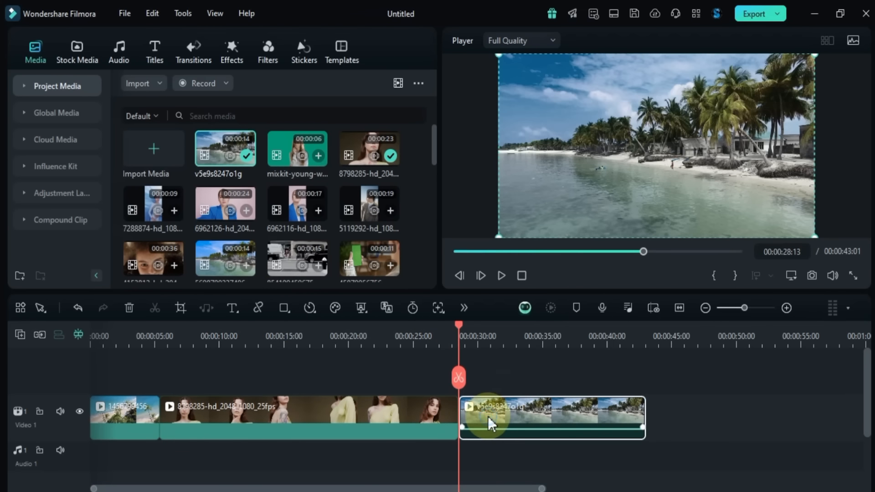
{"action": "left_click", "coordinate": [180, 308]}
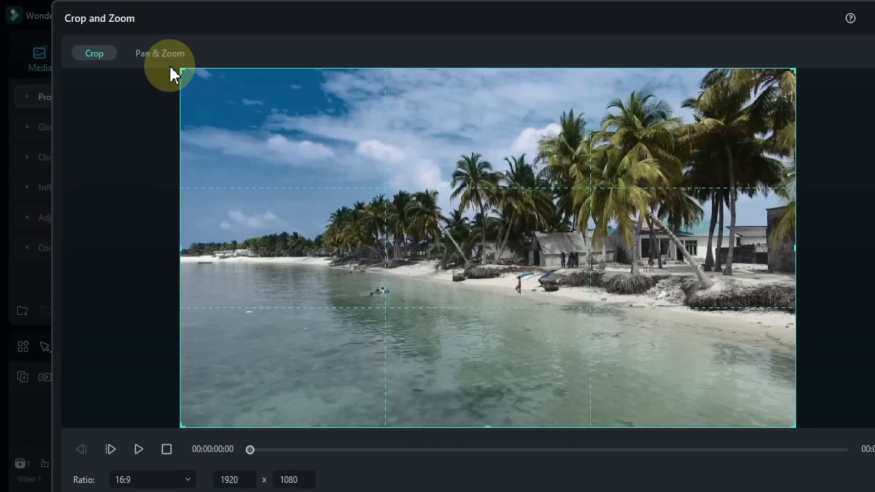
{"action": "left_click", "coordinate": [146, 50]}
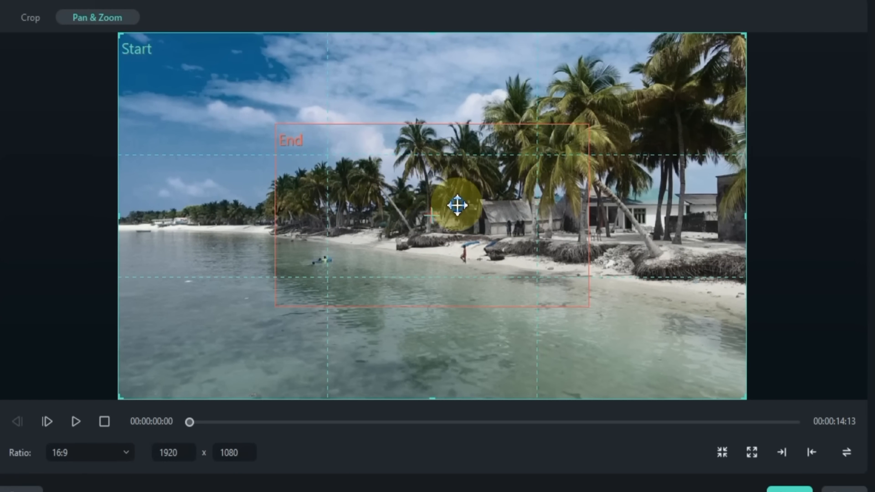
Shrink the End frame to about 759 x 427 over the water near the swimmers and the Start frame to about 1775 x 998
{"action": "left_click_drag", "start_coordinate": [452, 207], "coordinate": [410, 229]}
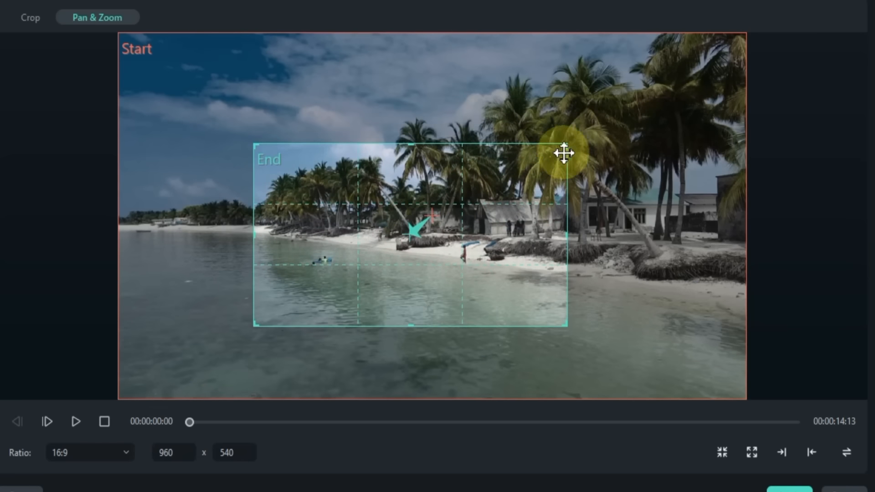
{"action": "left_click_drag", "start_coordinate": [561, 149], "coordinate": [497, 201]}
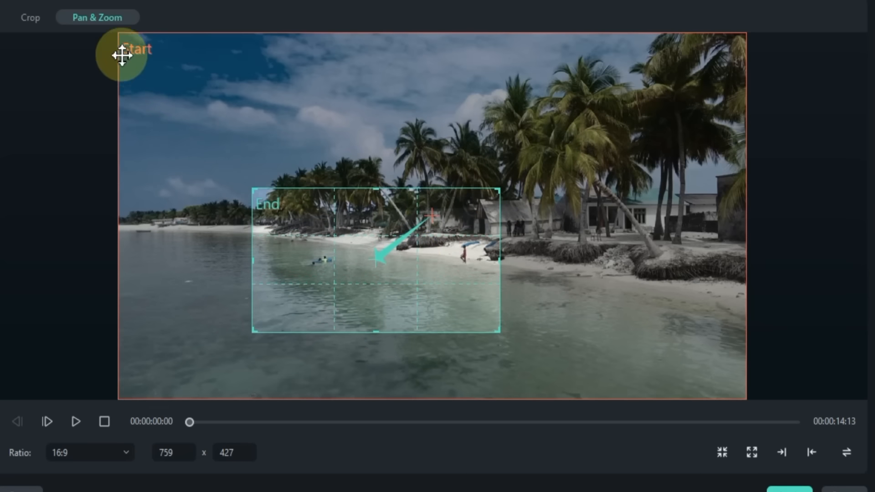
{"action": "left_click_drag", "start_coordinate": [122, 53], "coordinate": [101, 181]}
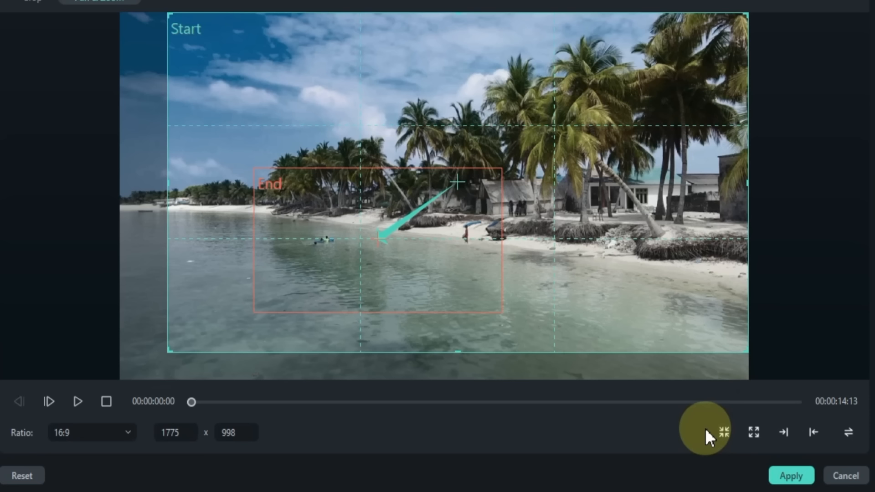
Try the zoom-out and both sideways pan presets, and swap the frames so the 960 x 540 pan runs from left to right
{"action": "left_click", "coordinate": [754, 432]}
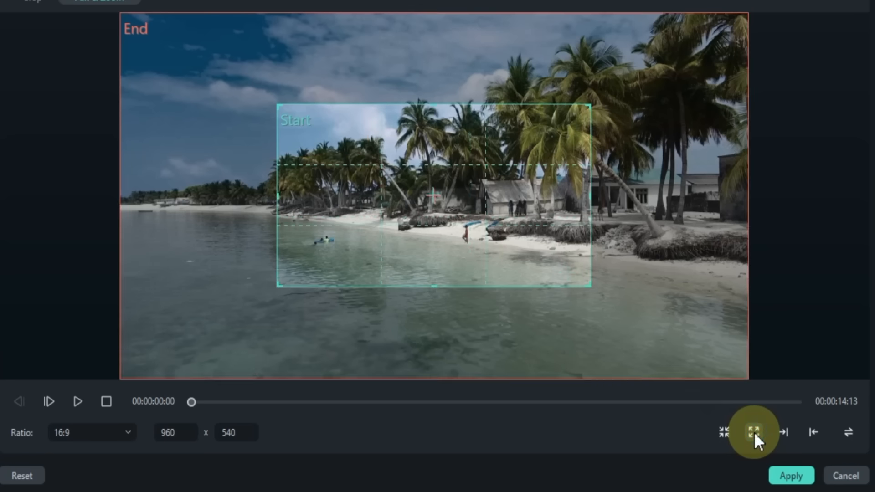
{"action": "left_click", "coordinate": [783, 432]}
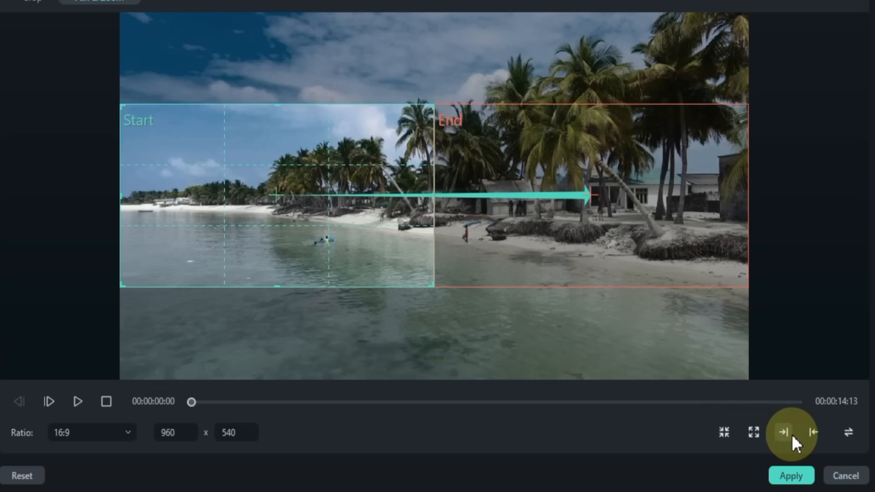
{"action": "left_click", "coordinate": [814, 432]}
{"action": "left_click", "coordinate": [850, 433]}
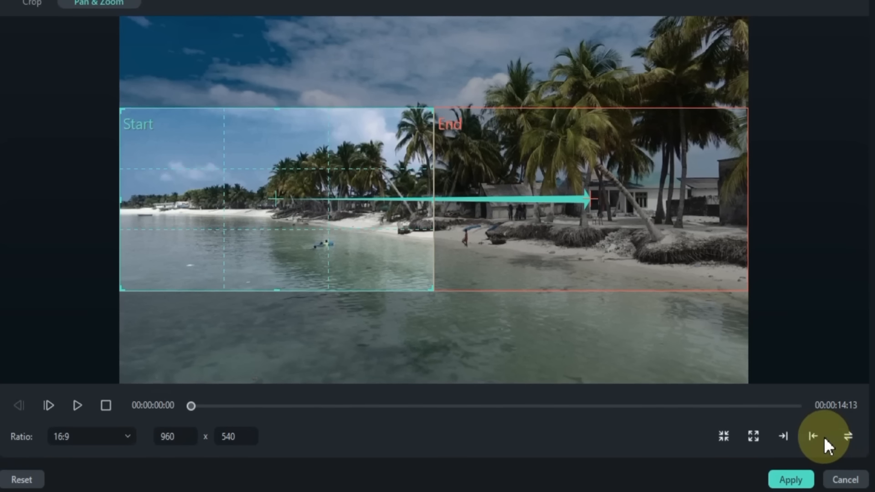
Move the End frame over the central shoreline, enlarge the Start frame to about 1751 x 985, apply the pan and zoom, and play the clip
{"action": "left_click", "coordinate": [587, 169]}
{"action": "left_click_drag", "start_coordinate": [586, 182], "coordinate": [422, 206]}
{"action": "left_click", "coordinate": [184, 217]}
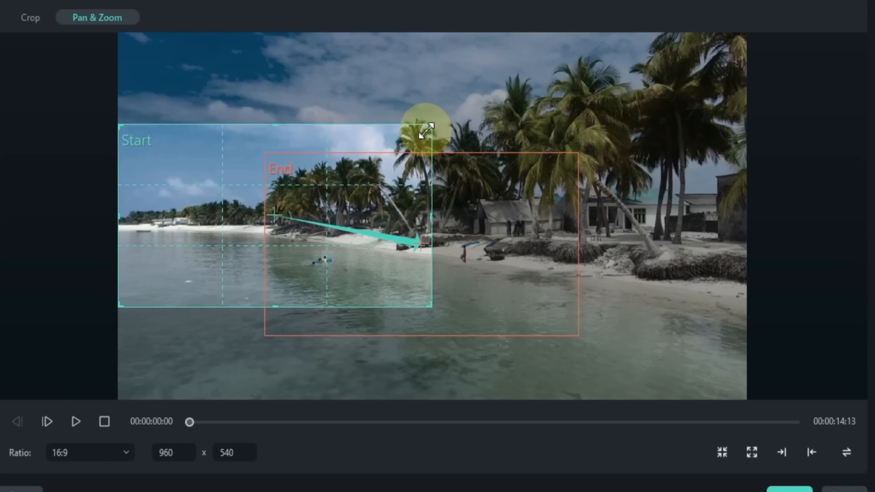
{"action": "left_click_drag", "start_coordinate": [426, 132], "coordinate": [648, 71]}
{"action": "left_click_drag", "start_coordinate": [587, 303], "coordinate": [687, 345]}
{"action": "left_click_drag", "start_coordinate": [153, 152], "coordinate": [353, 136]}
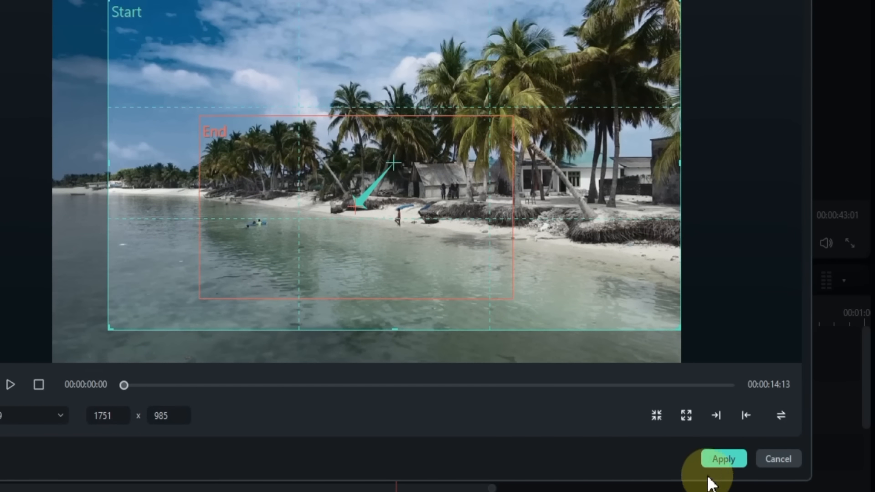
{"action": "left_click", "coordinate": [723, 464]}
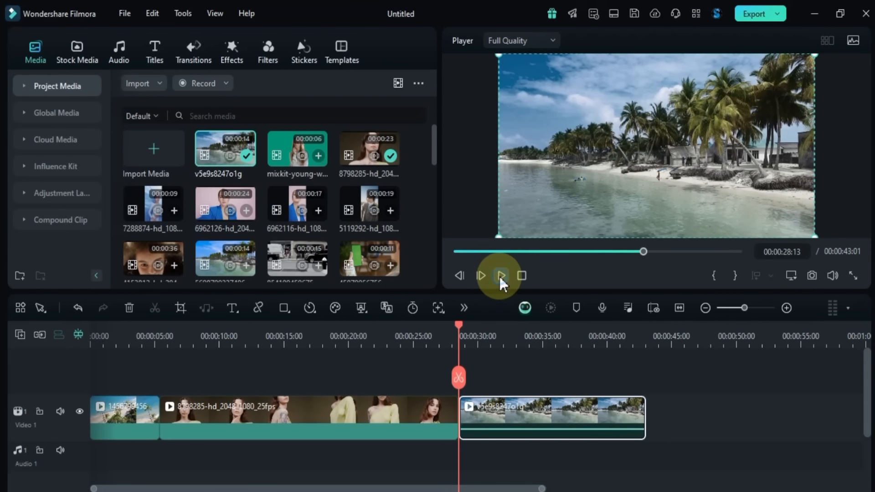
{"action": "left_click", "coordinate": [501, 277]}
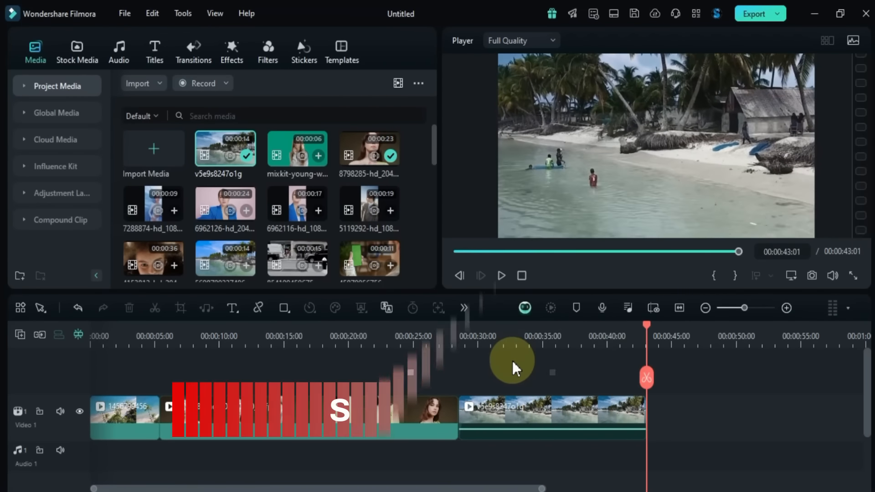
Split the 8798285-hd_2048_1080_25fps clip at 00:00:11:14 and again at 00:00:23:21
{"action": "left_click_drag", "start_coordinate": [513, 368], "coordinate": [208, 362]}
{"action": "left_click_drag", "start_coordinate": [186, 370], "coordinate": [210, 358]}
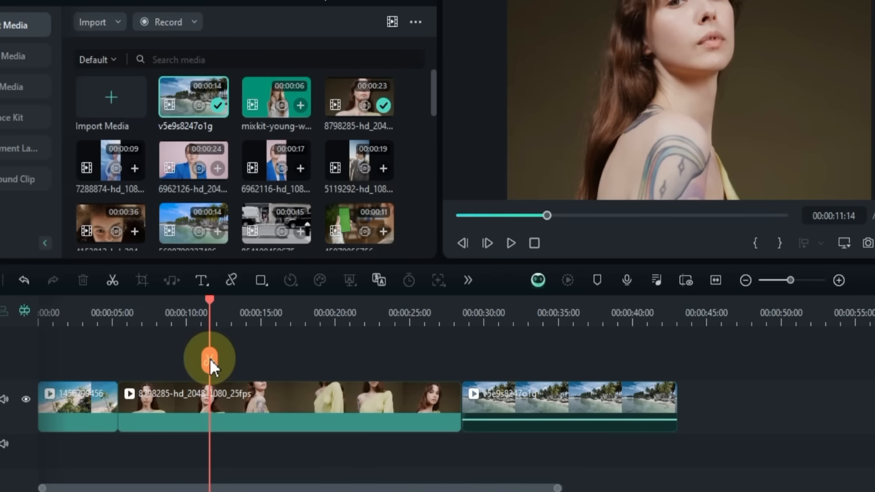
{"action": "left_click", "coordinate": [225, 396]}
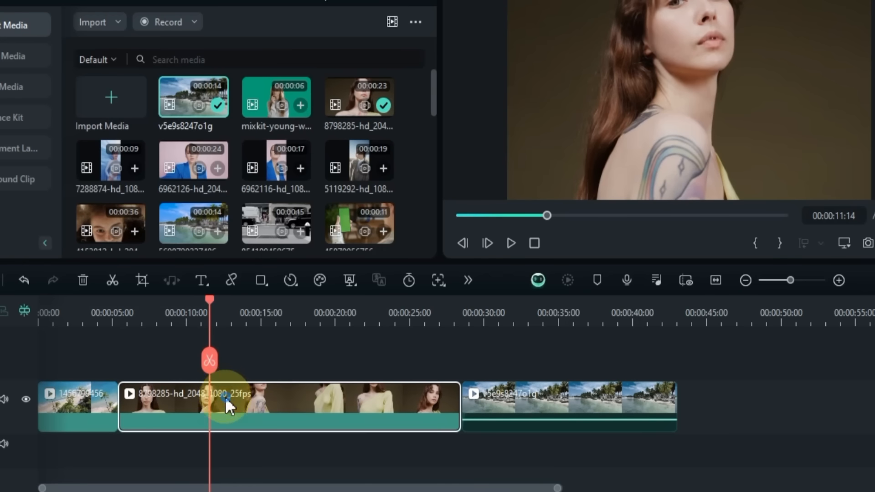
{"action": "left_click", "coordinate": [215, 362]}
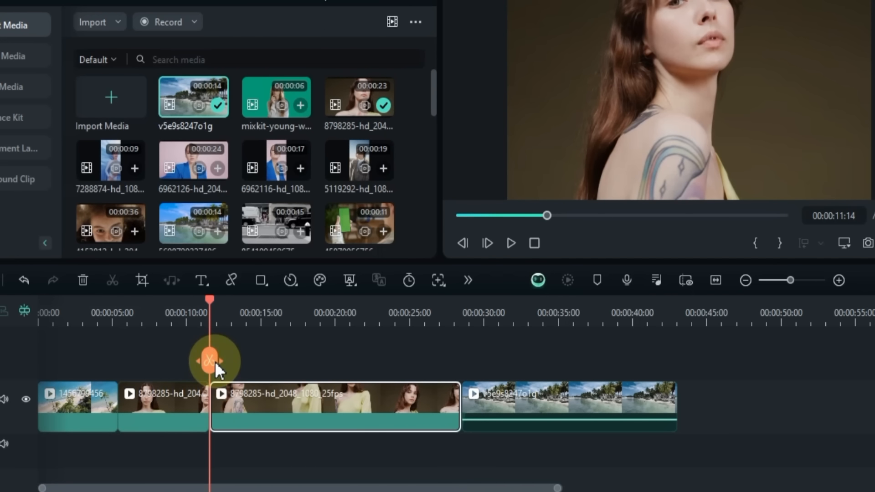
{"action": "left_click_drag", "start_coordinate": [211, 308], "coordinate": [392, 339]}
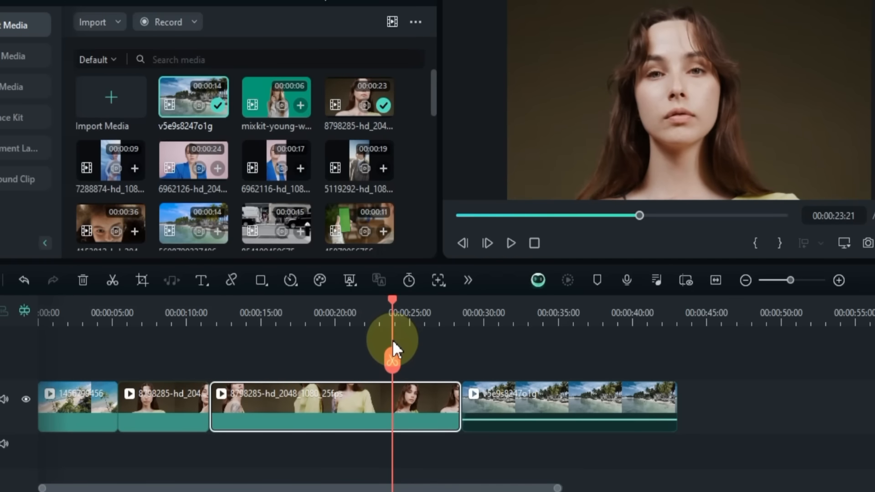
{"action": "left_click", "coordinate": [111, 281]}
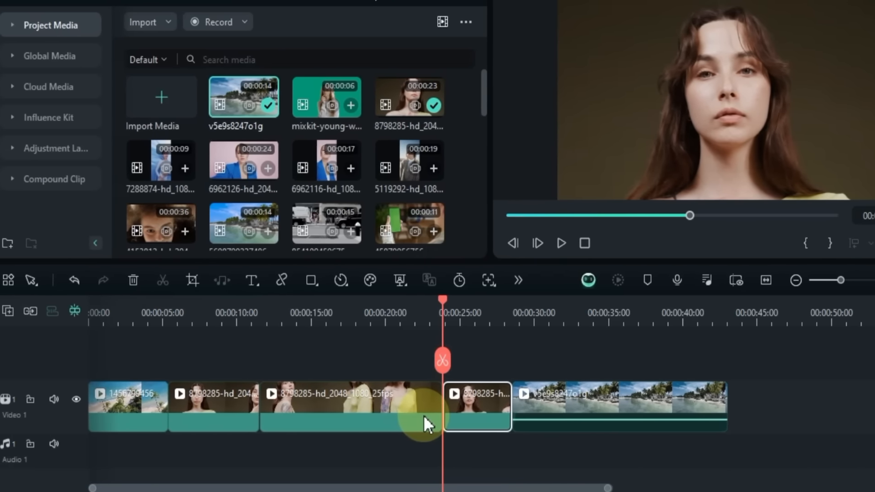
Try deleting the middle segment of the 8798285-hd_2048_1080_25fps clip twice with the magnet timeline off, undoing each deletion
{"action": "left_click", "coordinate": [415, 417]}
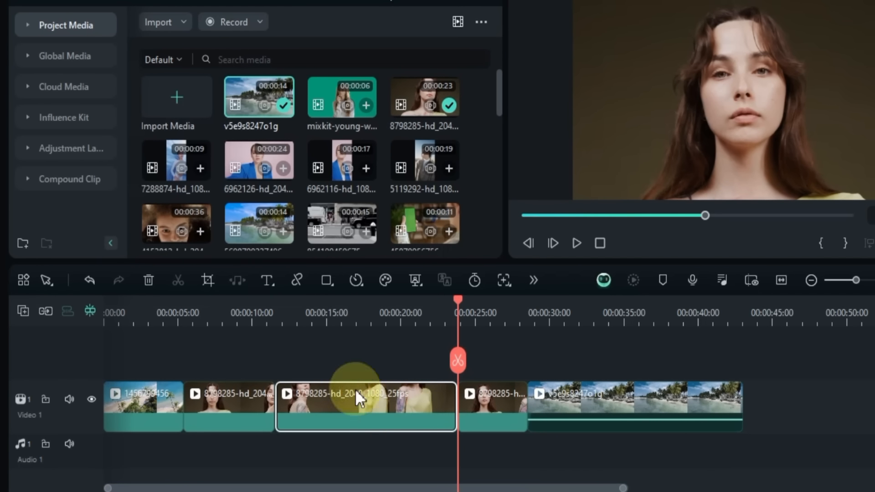
{"action": "left_click", "coordinate": [150, 280]}
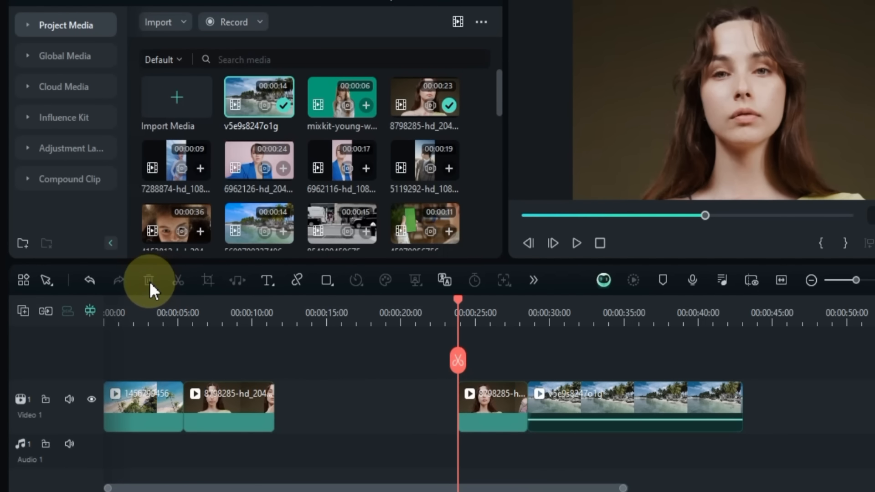
{"action": "left_click", "coordinate": [90, 282]}
{"action": "left_click", "coordinate": [419, 420]}
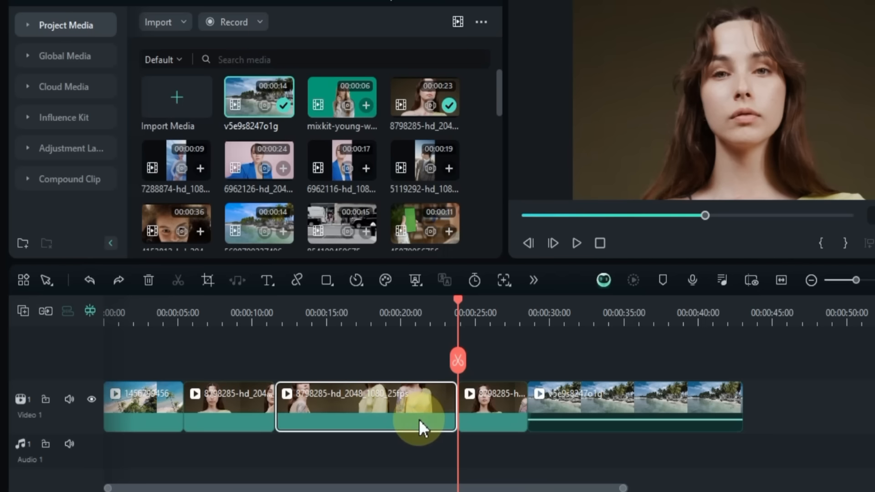
{"action": "key", "text": "Delete"}
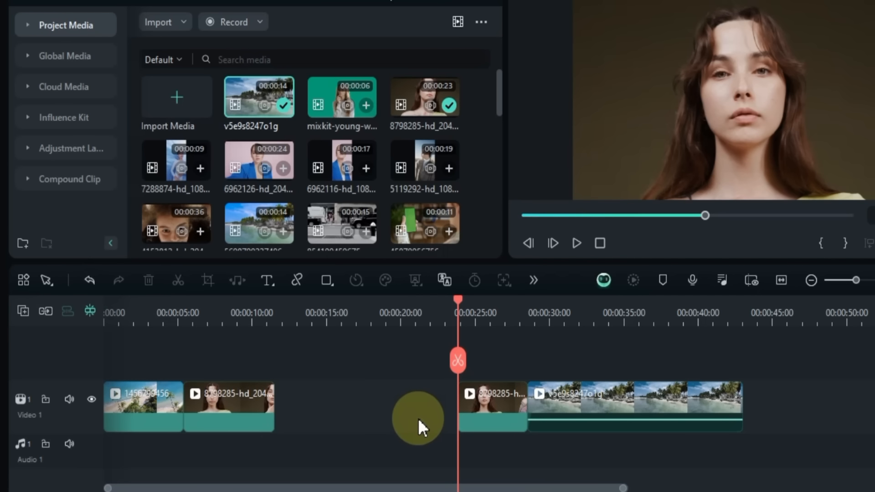
{"action": "left_click", "coordinate": [89, 280]}
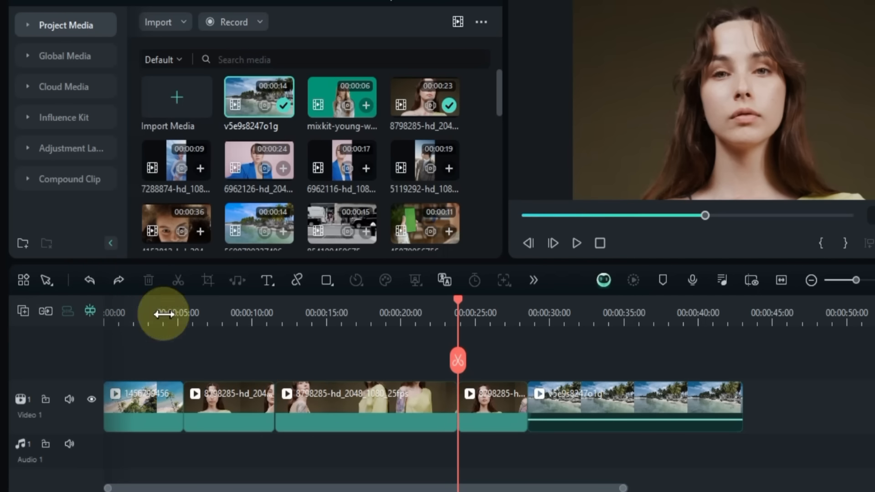
Turn on the magnet timeline, try deleting the middle segment of the woman's clip, and undo the deletion
{"action": "left_click", "coordinate": [377, 407]}
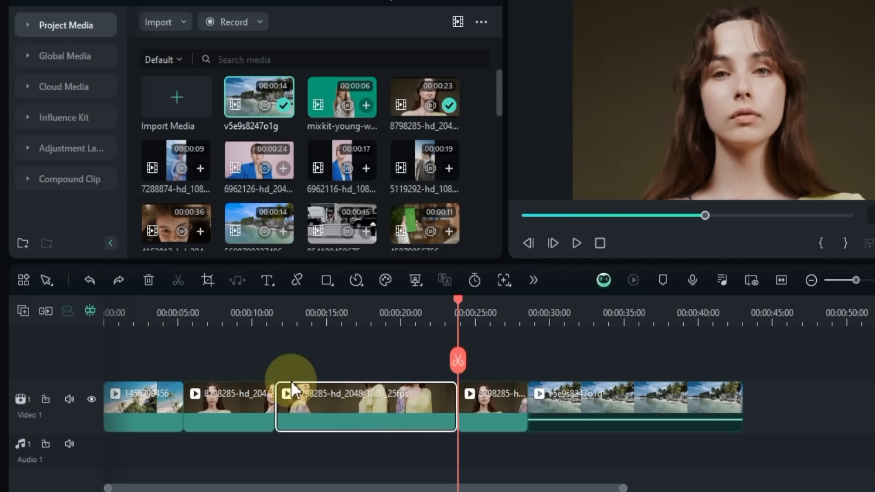
{"action": "left_click", "coordinate": [45, 311]}
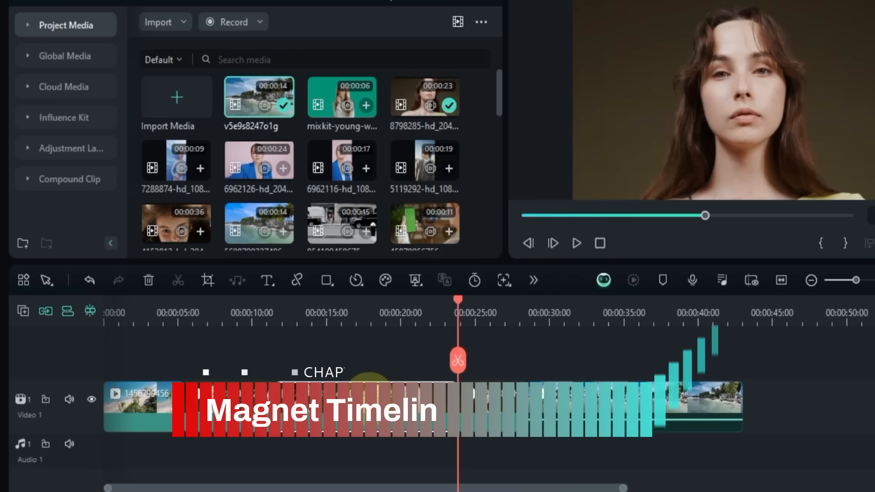
{"action": "left_click", "coordinate": [147, 282]}
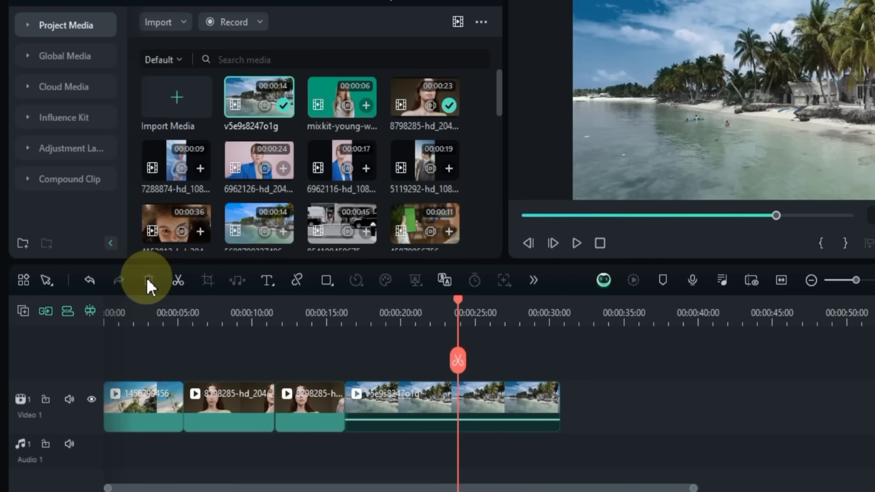
{"action": "left_click", "coordinate": [89, 280]}
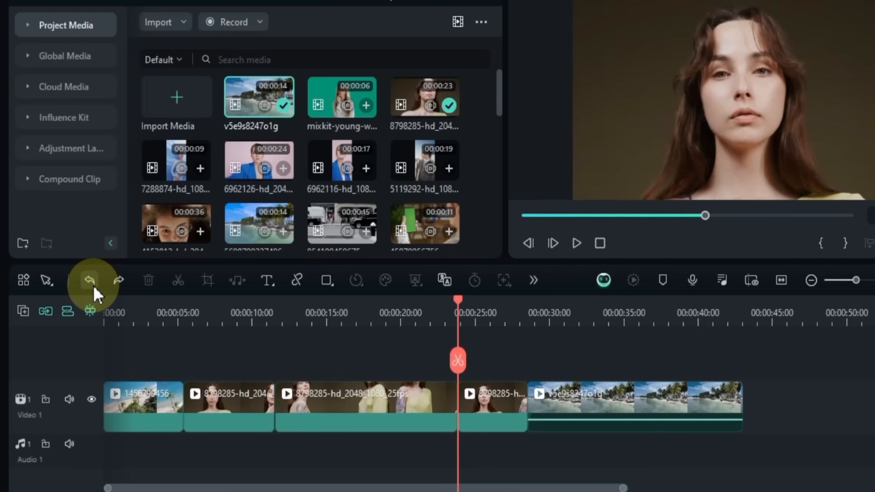
Turn the magnet timeline off, delete the middle segment of the woman's clip for comparison, and undo it
{"action": "left_click", "coordinate": [47, 312]}
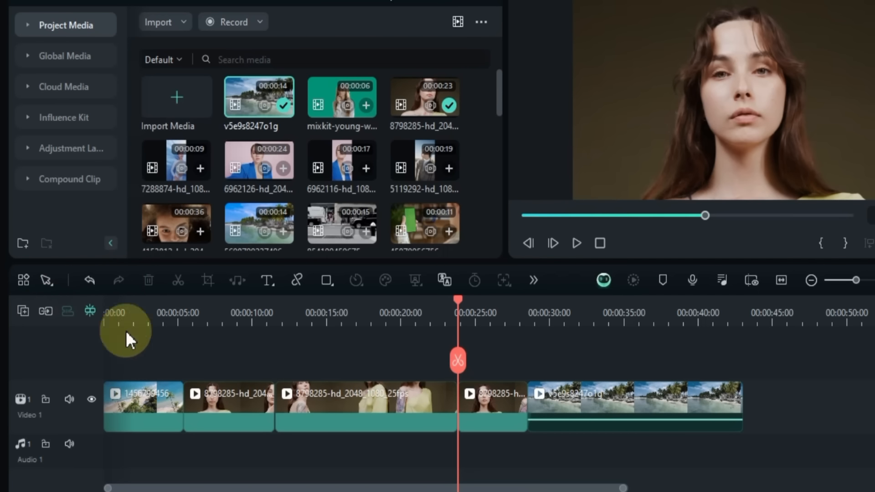
{"action": "left_click", "coordinate": [395, 396]}
{"action": "key", "text": "Delete"}
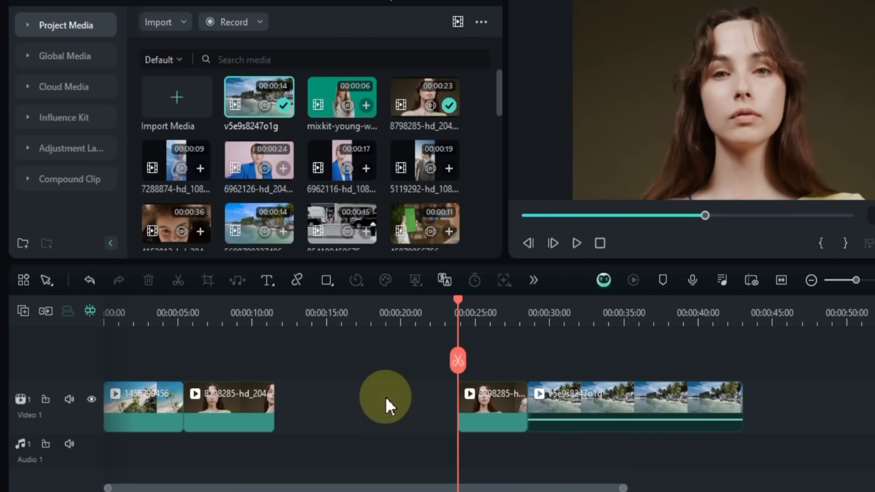
{"action": "left_click", "coordinate": [89, 281]}
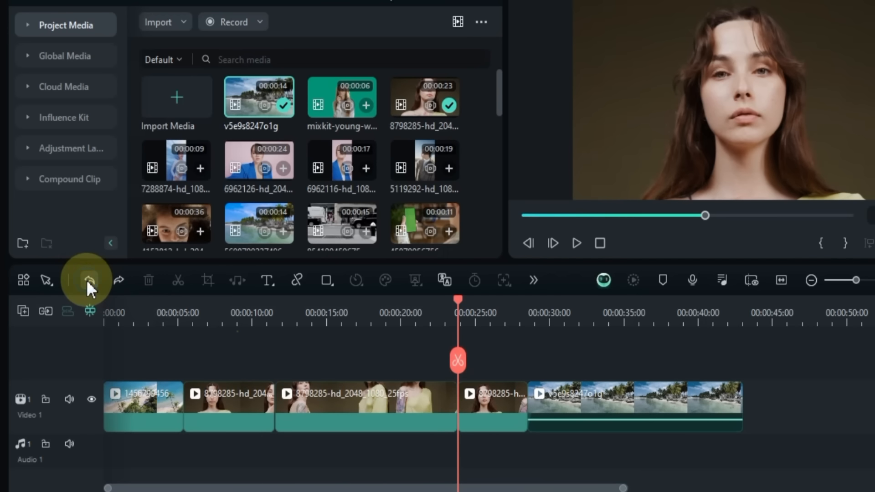
Turn on the magnet timeline and try trimming the middle segment's end near the playhead with snapping off and on
{"action": "left_click", "coordinate": [46, 312]}
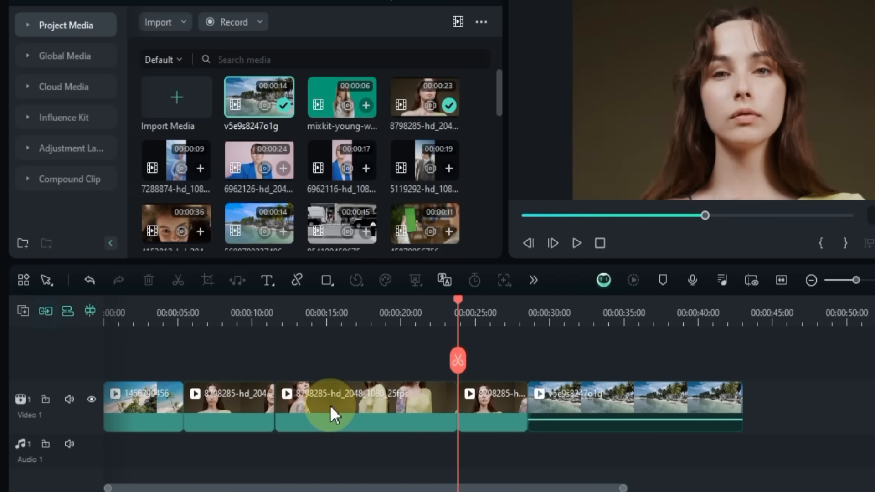
{"action": "left_click", "coordinate": [445, 407]}
{"action": "mouse_move", "coordinate": [455, 401]}
{"action": "left_mouse_down"}
{"action": "mouse_move", "coordinate": [323, 401]}
{"action": "mouse_move", "coordinate": [455, 400]}
{"action": "left_mouse_up"}
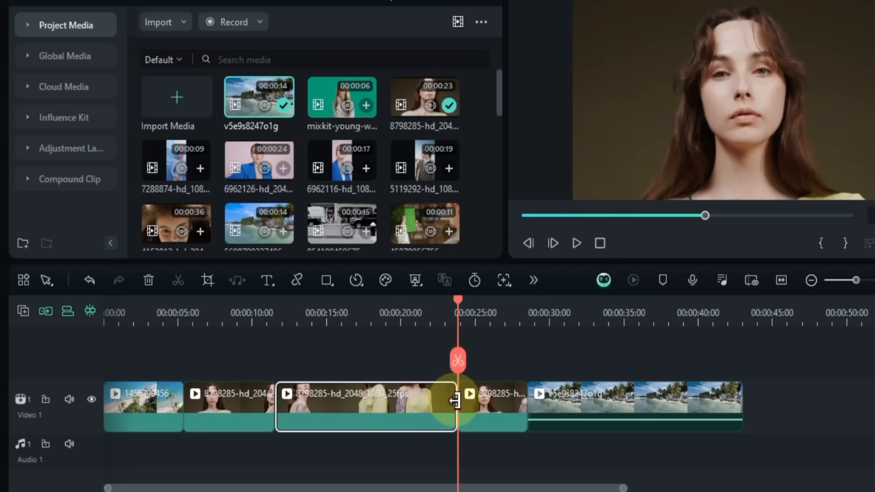
{"action": "mouse_move", "coordinate": [456, 399]}
{"action": "left_mouse_down"}
{"action": "mouse_move", "coordinate": [433, 402]}
{"action": "mouse_move", "coordinate": [451, 402]}
{"action": "left_mouse_up"}
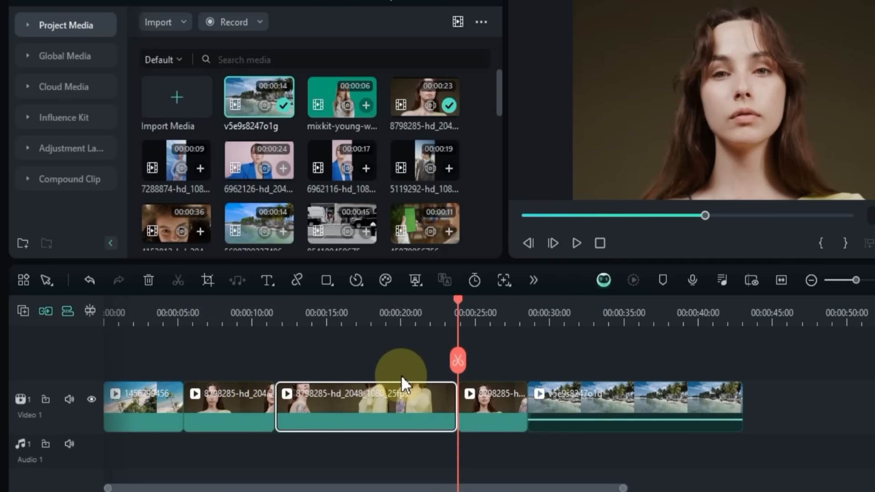
{"action": "key", "text": "n"}
{"action": "mouse_move", "coordinate": [457, 399]}
{"action": "left_mouse_down"}
{"action": "mouse_move", "coordinate": [322, 399]}
{"action": "mouse_move", "coordinate": [455, 401]}
{"action": "left_mouse_up"}
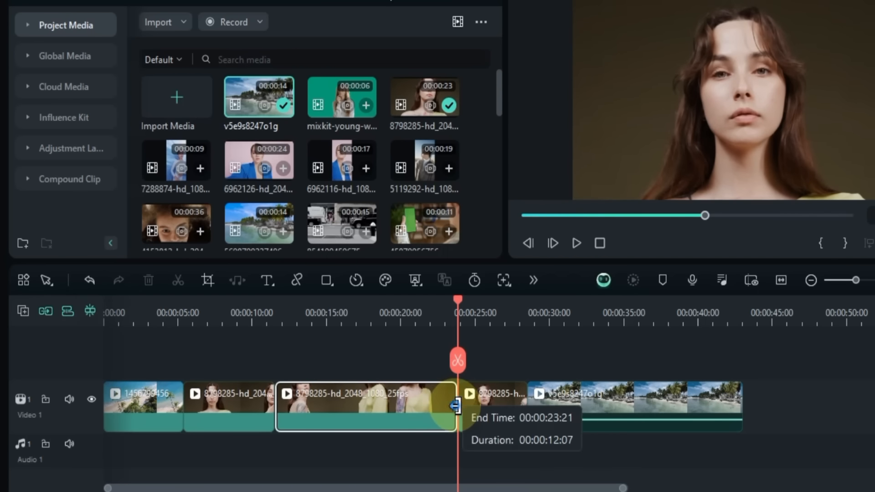
{"action": "mouse_move", "coordinate": [453, 404]}
{"action": "left_mouse_down"}
{"action": "mouse_move", "coordinate": [460, 410]}
{"action": "mouse_move", "coordinate": [446, 416]}
{"action": "mouse_move", "coordinate": [455, 416]}
{"action": "left_mouse_up"}
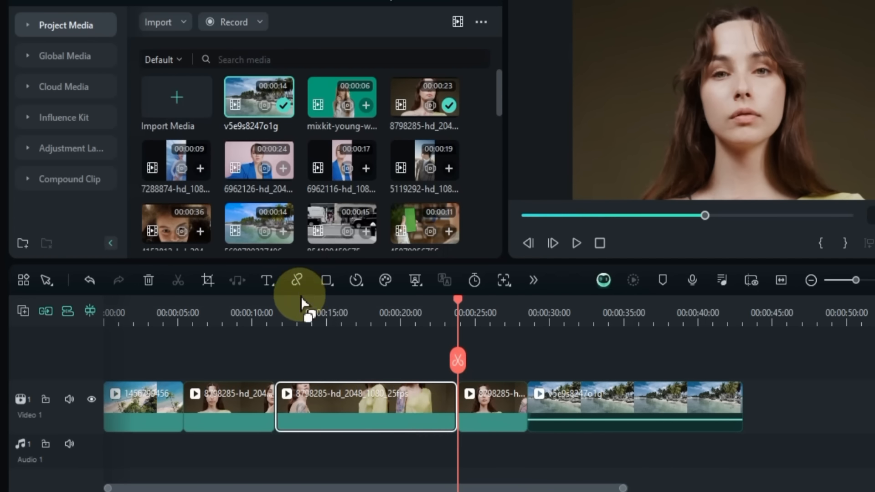
Toggle auto ripple on, off and on again, and try deleting the middle segment with it enabled, undoing each deletion
{"action": "left_click", "coordinate": [295, 280]}
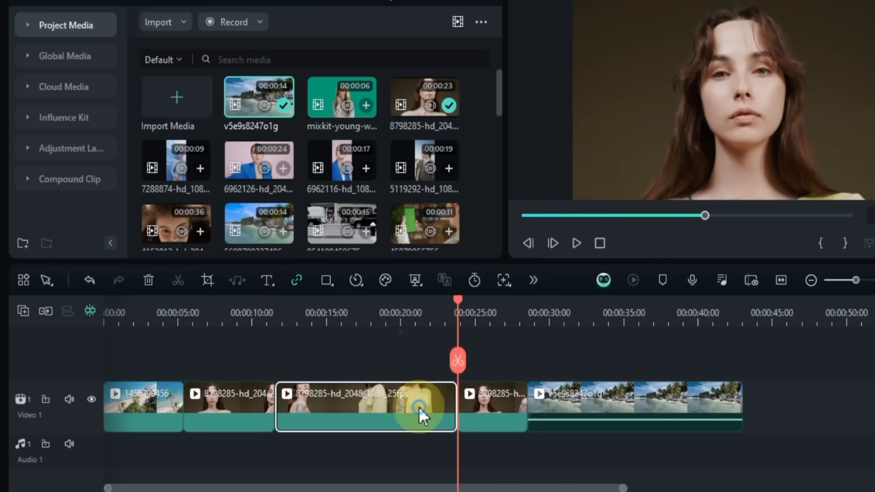
{"action": "key", "text": "Delete"}
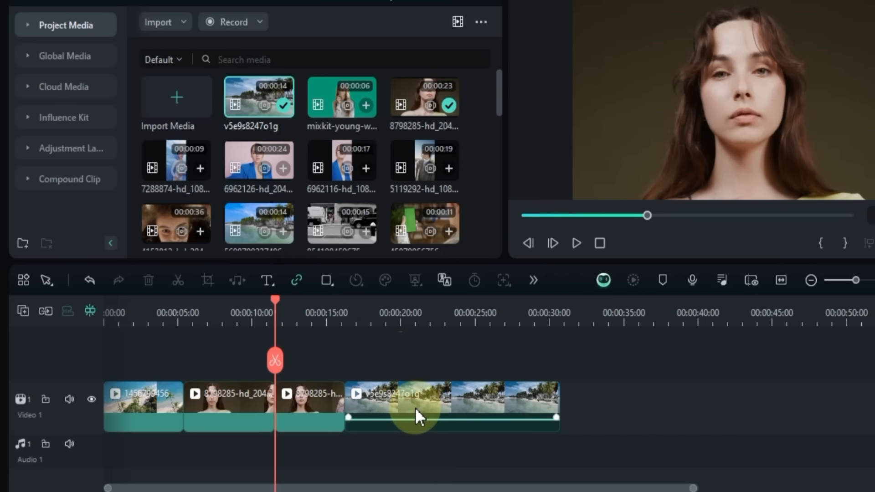
{"action": "key", "text": "ctrl+z"}
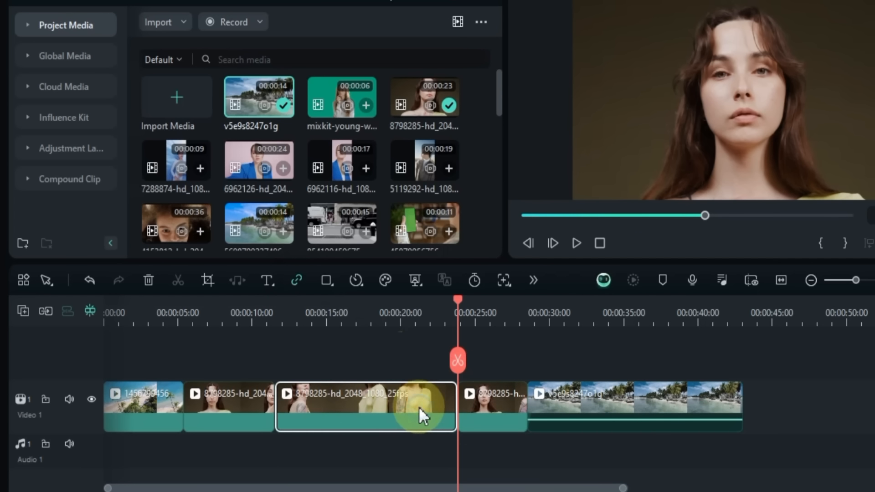
{"action": "left_click", "coordinate": [295, 280]}
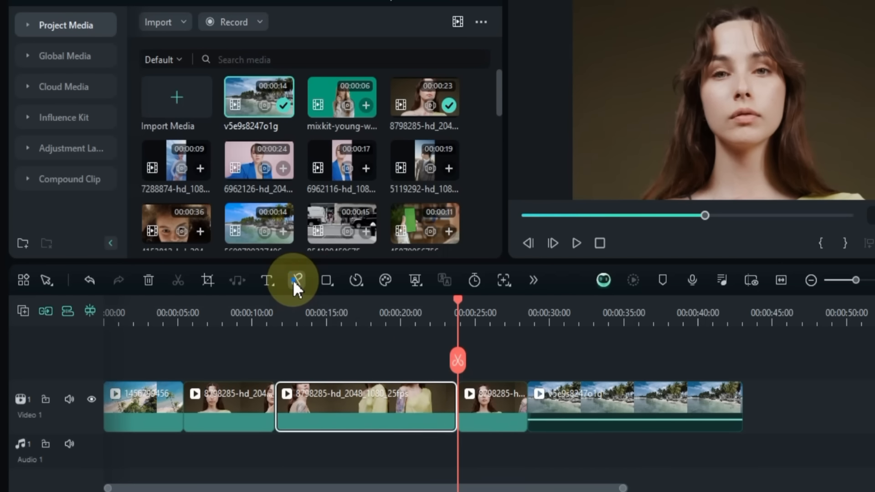
{"action": "left_click", "coordinate": [294, 280]}
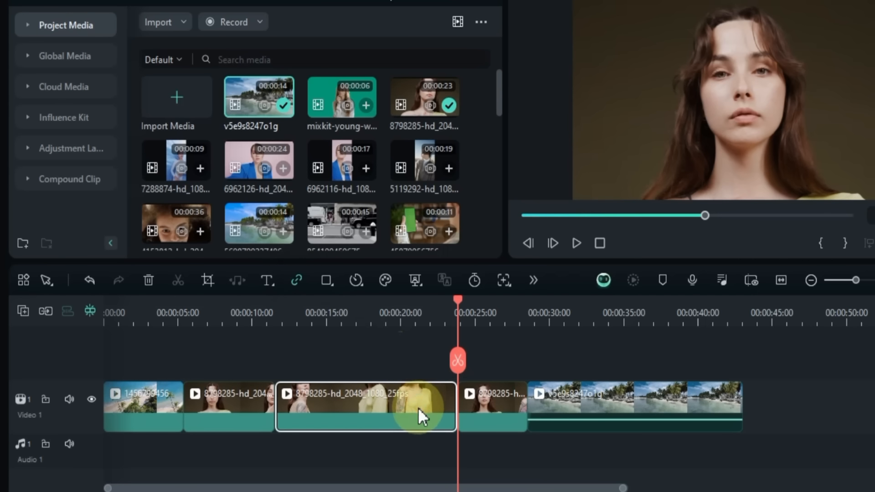
{"action": "key", "text": "Delete"}
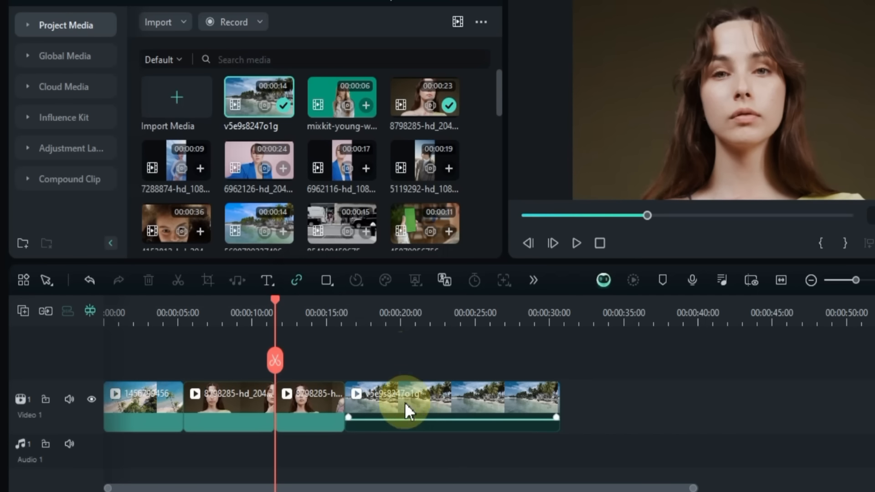
{"action": "left_click", "coordinate": [89, 282]}
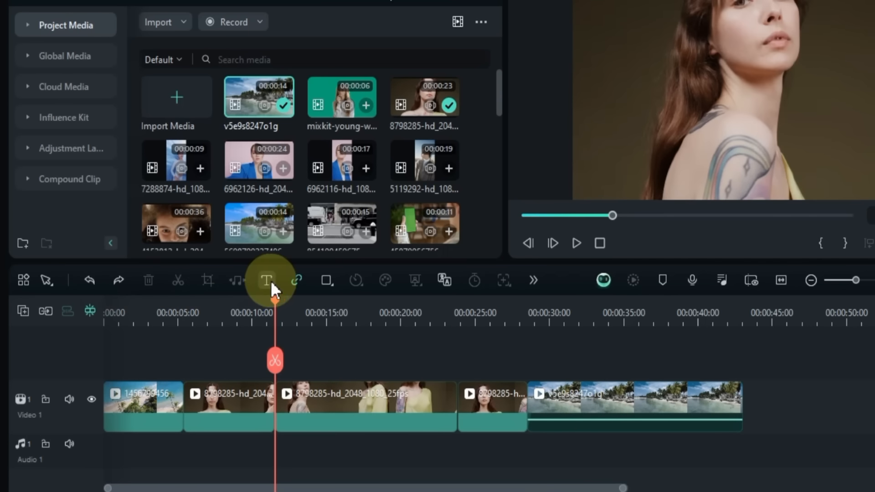
Try deleting the middle segment with both auto ripple and the magnet timeline off, and undo the deletion
{"action": "left_click", "coordinate": [406, 406]}
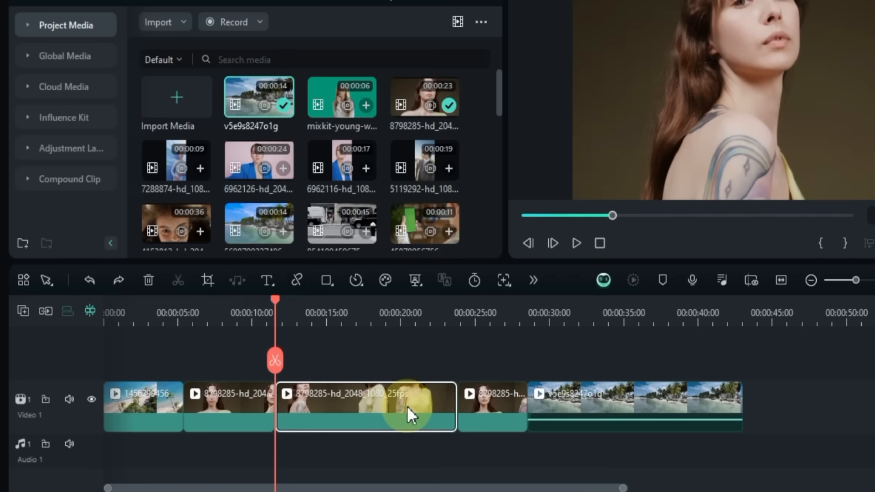
{"action": "key", "text": "Delete"}
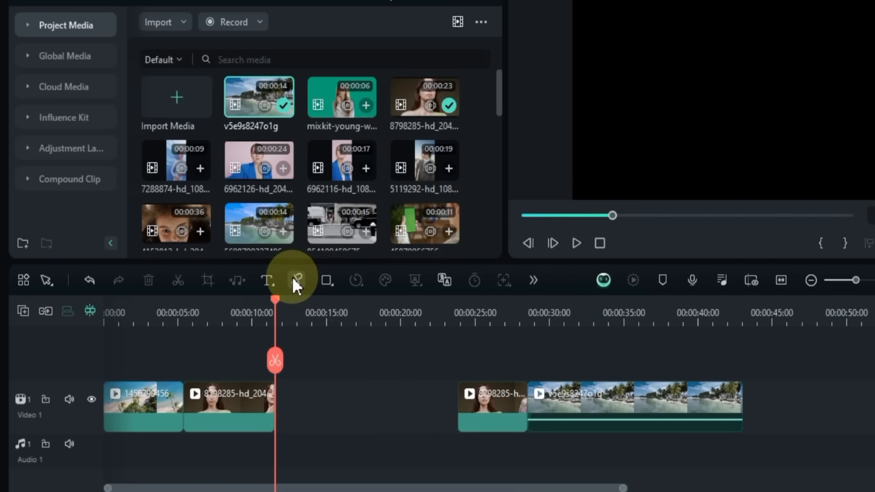
{"action": "left_click", "coordinate": [97, 285]}
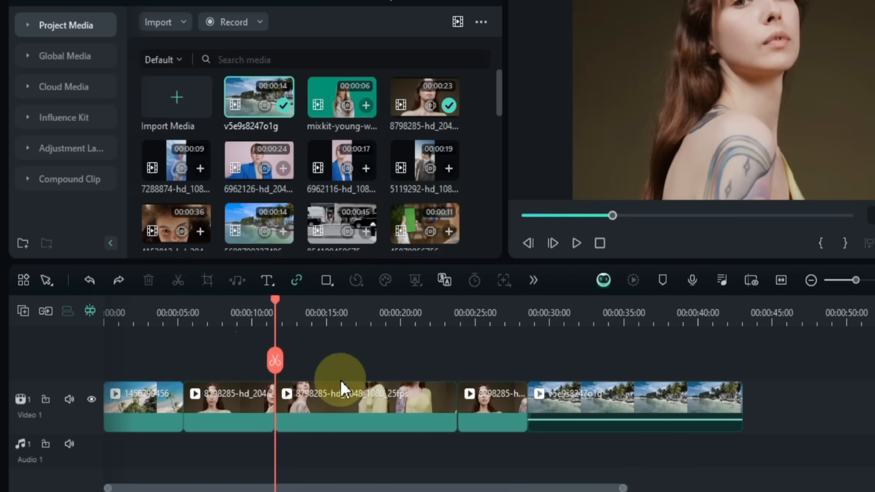
Ripple-delete the middle segment of the 8798285-hd_2048_1080_25fps clip and turn on the magnet timeline
{"action": "left_click", "coordinate": [412, 411]}
{"action": "key", "text": "shift+Delete"}
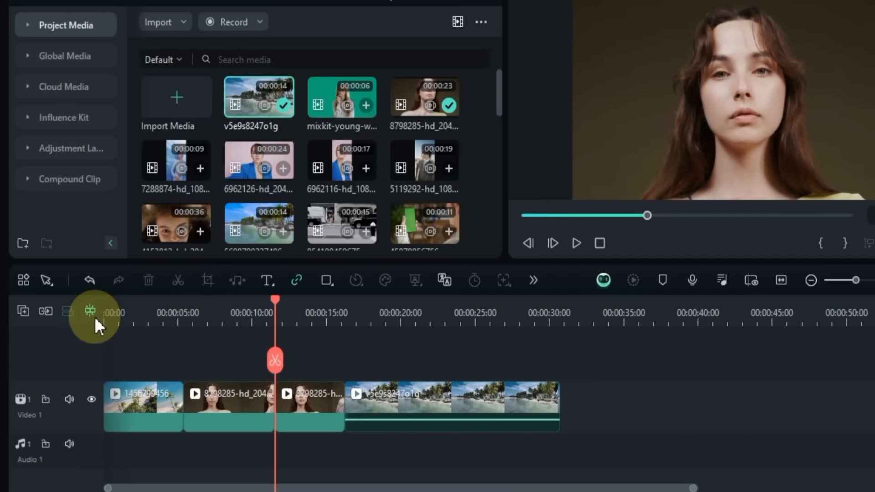
{"action": "left_click", "coordinate": [42, 311]}
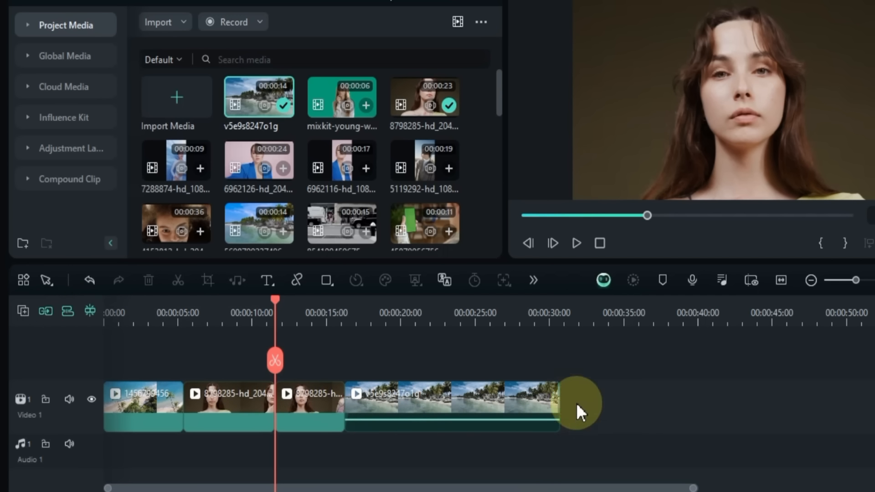
{"action": "left_click", "coordinate": [469, 111]}
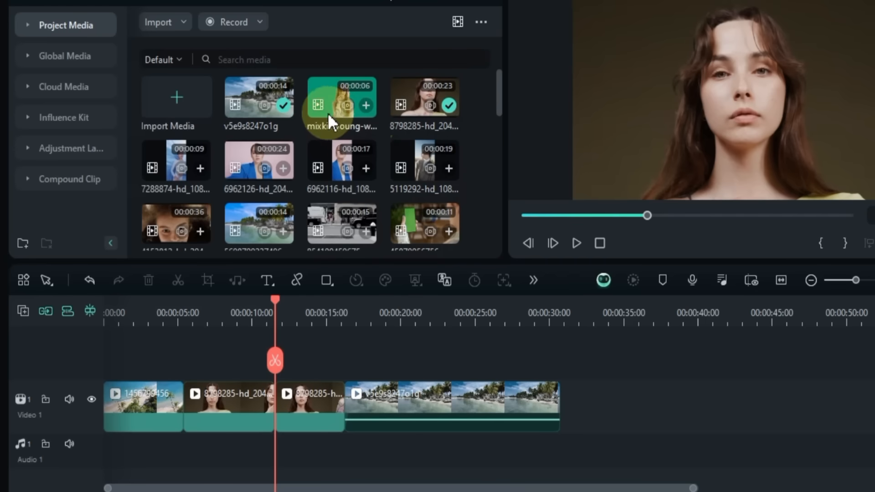
Place the 6962126 clip on Video 2 above the 8798285 segments and try shifting it together with the clips below while the magnet timeline is on
{"action": "left_click_drag", "start_coordinate": [240, 168], "coordinate": [239, 360]}
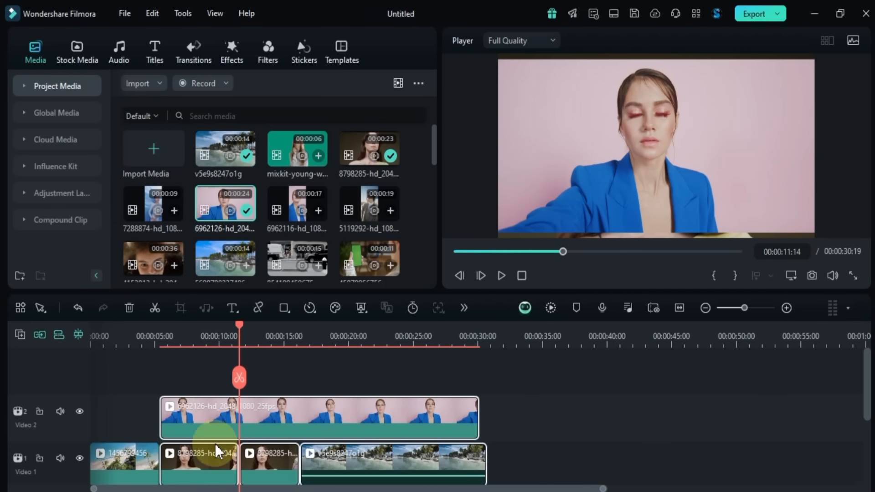
{"action": "left_click_drag", "start_coordinate": [193, 418], "coordinate": [370, 425]}
{"action": "left_click_drag", "start_coordinate": [233, 418], "coordinate": [437, 417]}
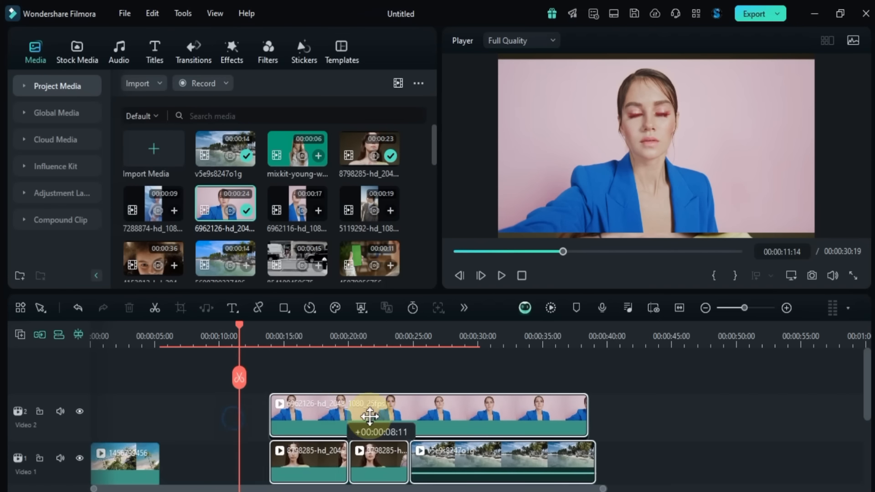
{"action": "scroll", "coordinate": [393, 417], "scroll_direction": "down", "scroll_amount": 1}
{"action": "left_click_drag", "start_coordinate": [230, 389], "coordinate": [372, 390]}
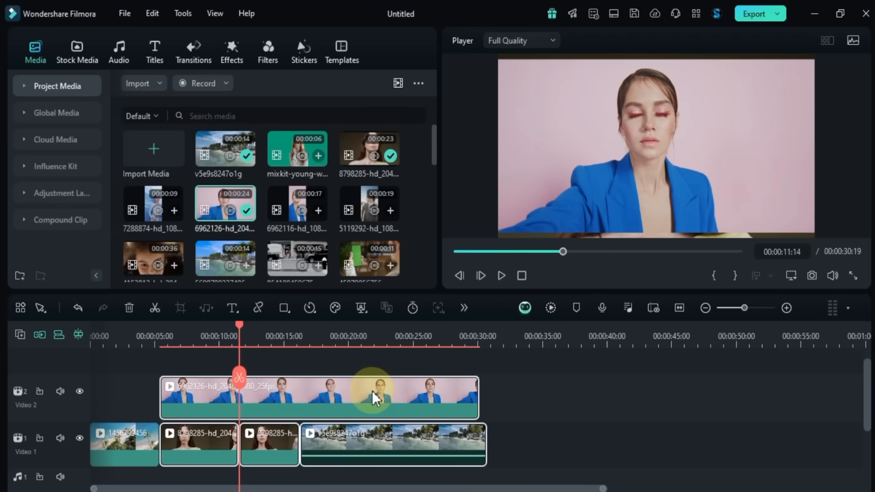
Turn off the magnet timeline and shift the selected clips on both video tracks to start at about 00:00:16
{"action": "left_click", "coordinate": [39, 337]}
{"action": "left_click_drag", "start_coordinate": [186, 384], "coordinate": [359, 398]}
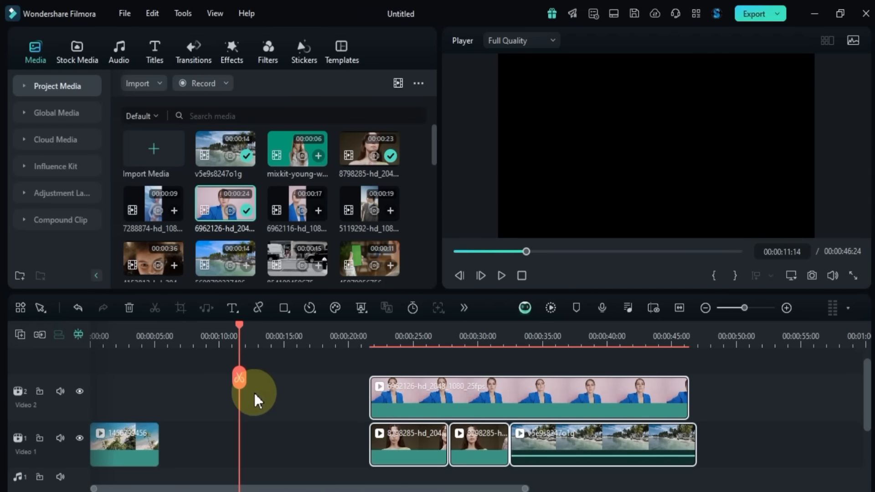
{"action": "left_click_drag", "start_coordinate": [492, 389], "coordinate": [372, 403]}
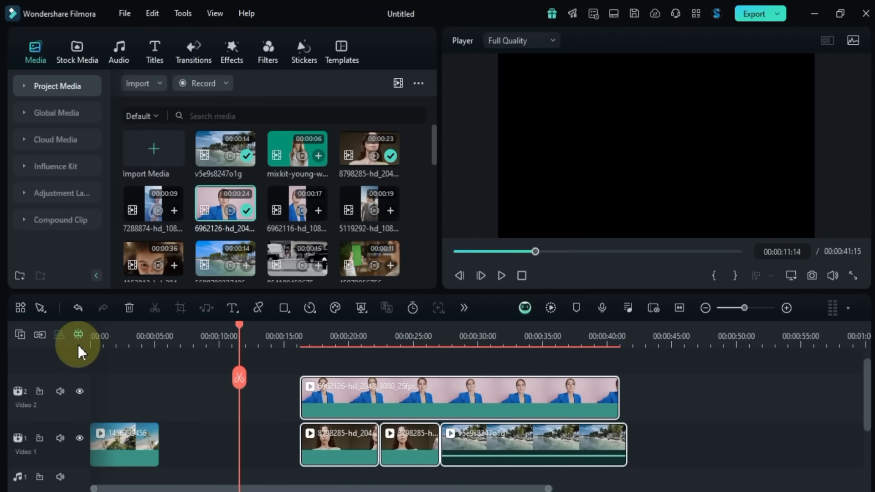
Turn the magnet timeline back on, disable the linking of upper clips to the main track, and try shifting the selected clips
{"action": "left_click", "coordinate": [44, 337]}
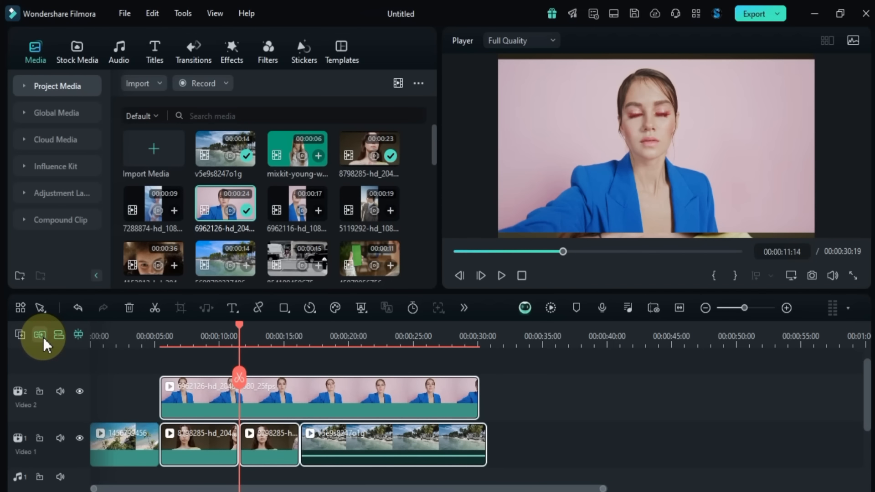
{"action": "left_click", "coordinate": [61, 335]}
{"action": "left_click_drag", "start_coordinate": [244, 399], "coordinate": [360, 401]}
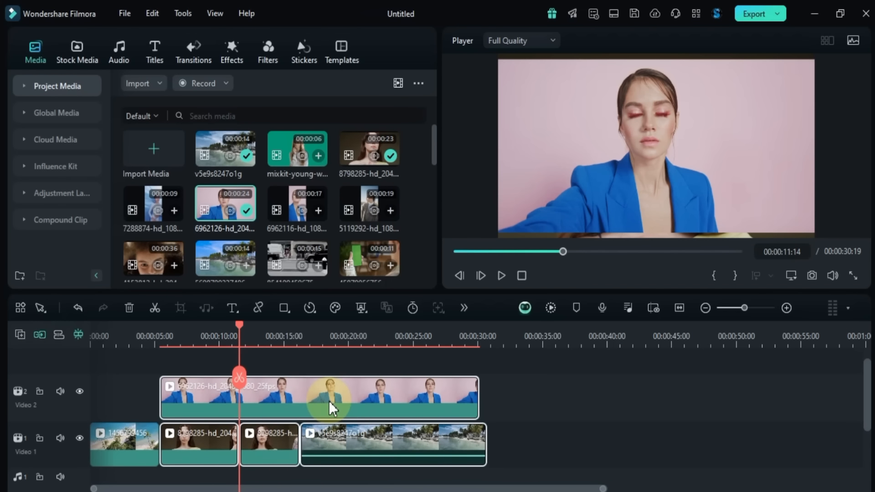
Try moving the 6962126 clip with the magnet timeline off, and delete the clip from Video 2
{"action": "left_click_drag", "start_coordinate": [294, 403], "coordinate": [382, 395]}
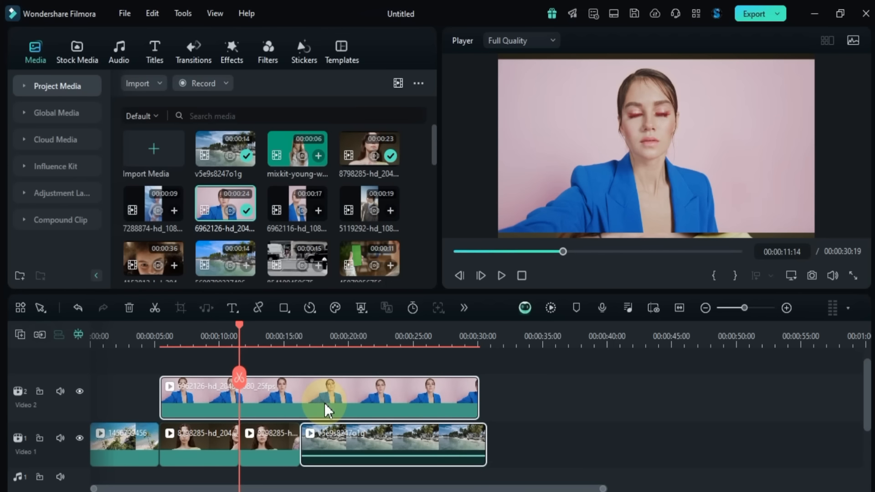
{"action": "left_click", "coordinate": [361, 401]}
{"action": "key", "text": "Delete"}
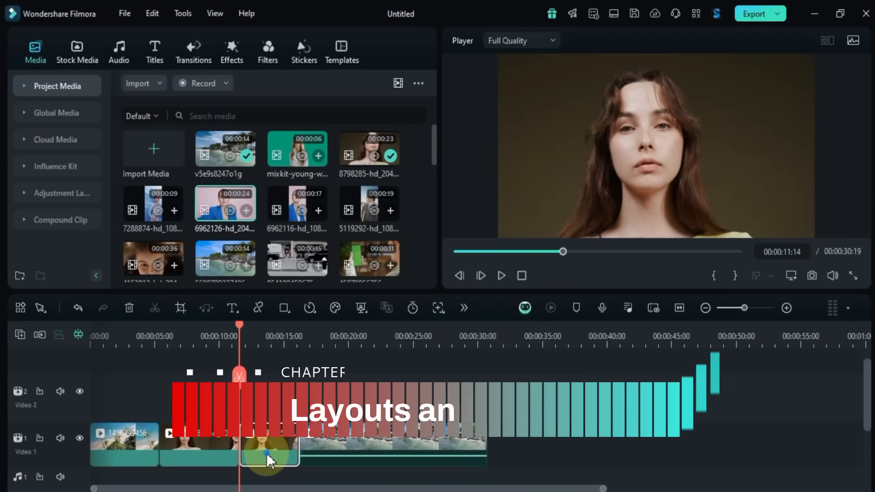
Open the properties of the second 8798285 segment and switch the workspace to the Default layout
{"action": "double_click", "coordinate": [267, 452]}
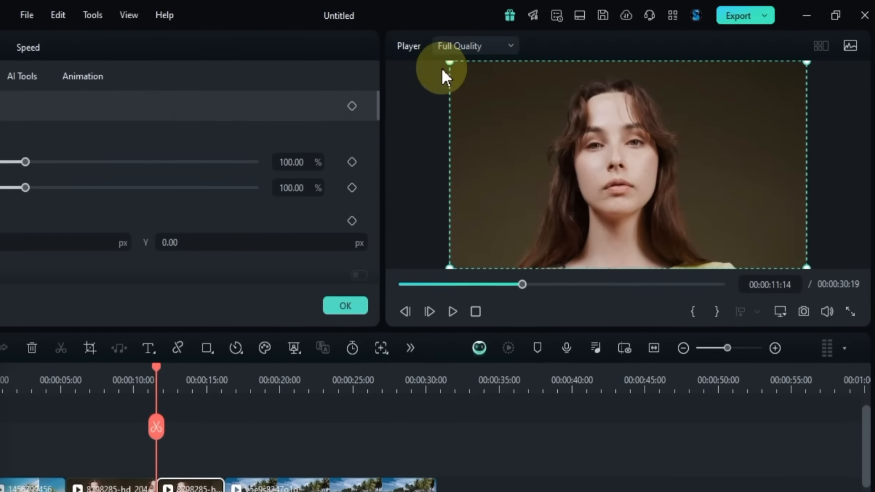
{"action": "left_click", "coordinate": [574, 14]}
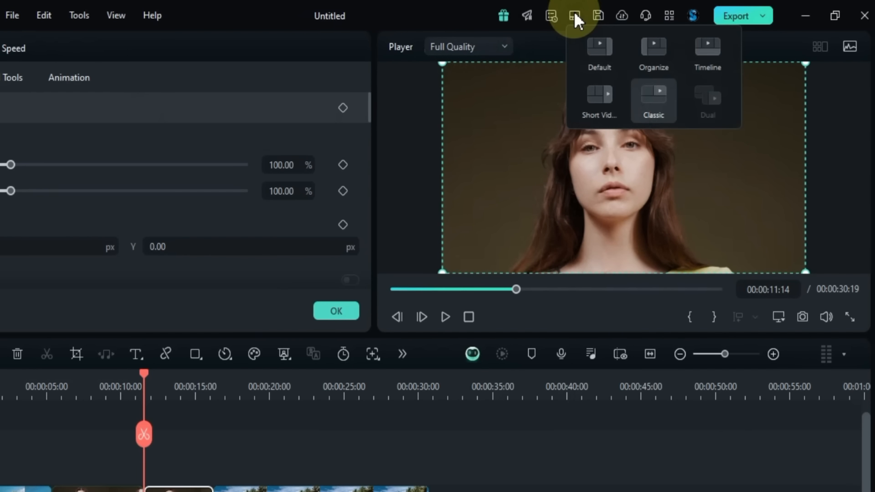
{"action": "left_click", "coordinate": [601, 50]}
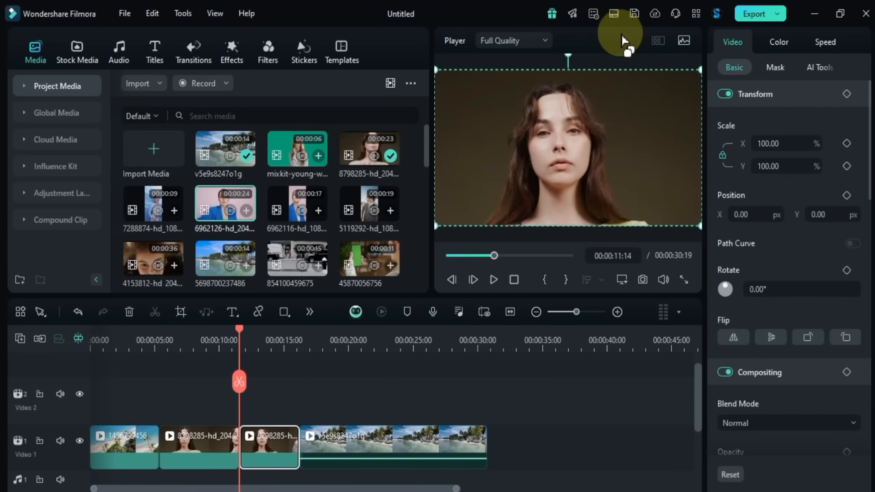
Switch the workspace to the Organize layout and look through its timeline tracks and enlarged media library
{"action": "left_click", "coordinate": [612, 14]}
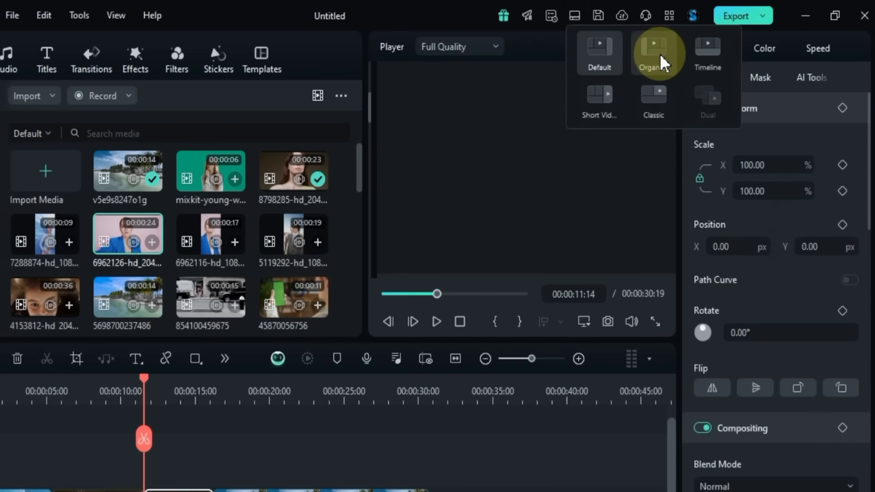
{"action": "left_click", "coordinate": [659, 53]}
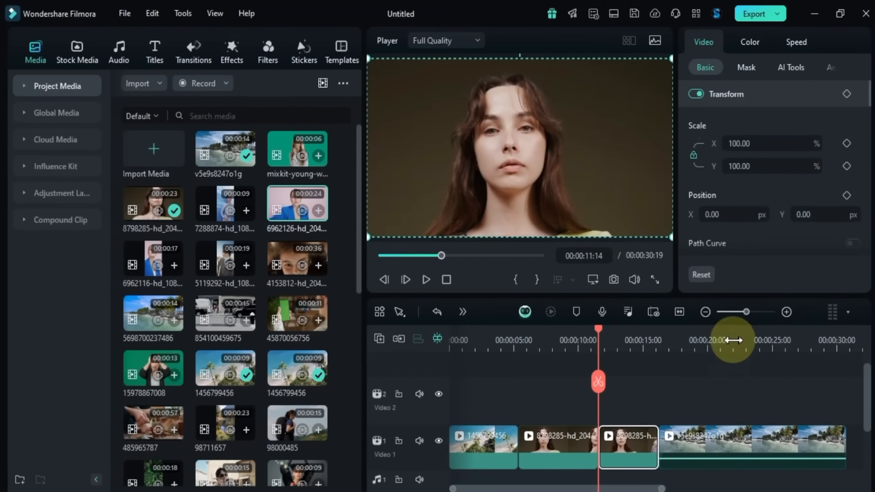
{"action": "scroll", "coordinate": [723, 373], "scroll_direction": "down", "scroll_amount": 2}
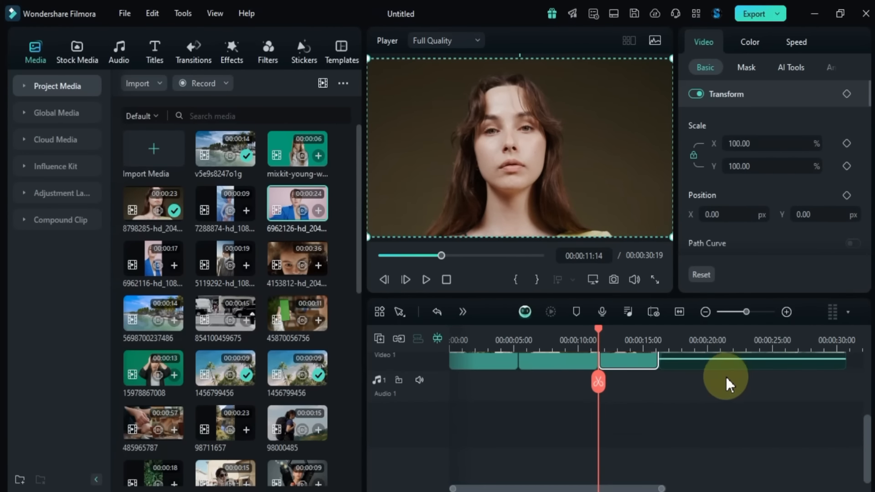
{"action": "scroll", "coordinate": [726, 377], "scroll_direction": "up", "scroll_amount": 2}
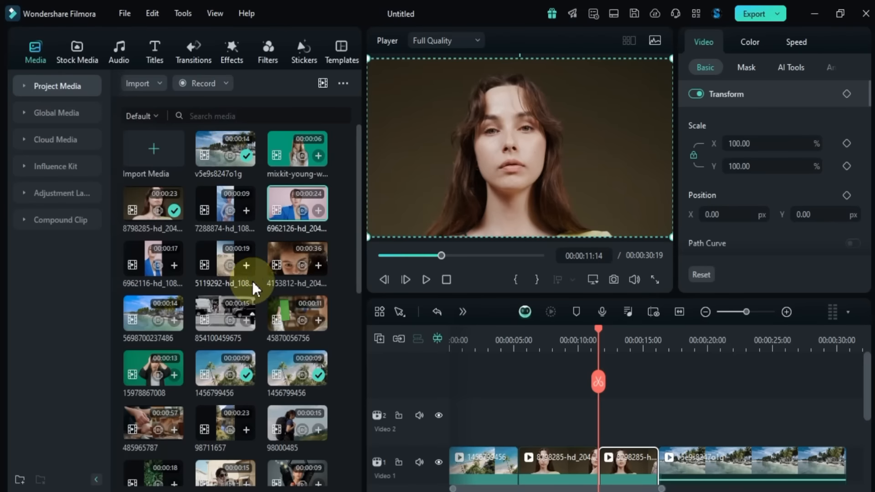
{"action": "scroll", "coordinate": [251, 307], "scroll_direction": "down", "scroll_amount": 6}
{"action": "scroll", "coordinate": [250, 308], "scroll_direction": "up", "scroll_amount": 6}
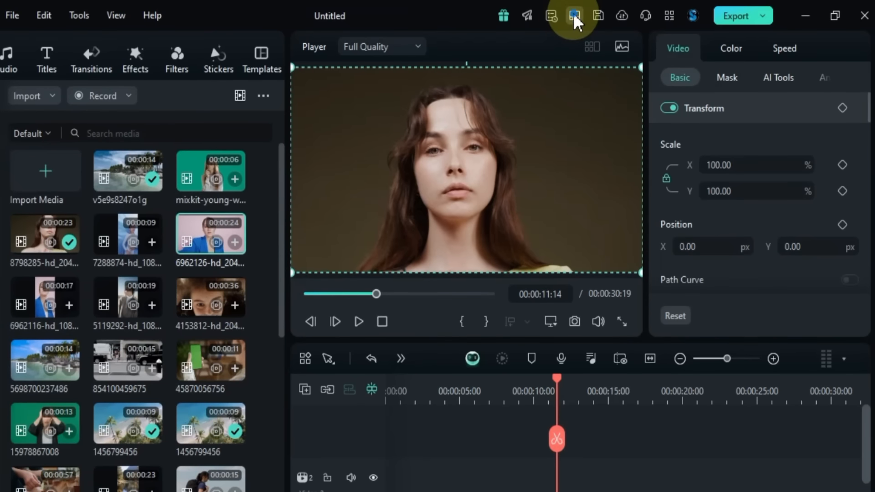
Switch the workspace to the Timeline layout and look through the tracks in its widened timeline
{"action": "left_click", "coordinate": [581, 15]}
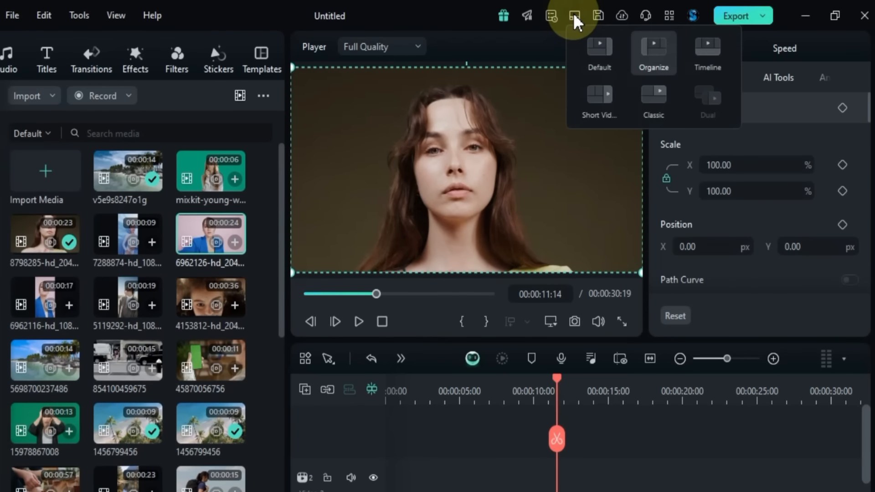
{"action": "left_click", "coordinate": [725, 65]}
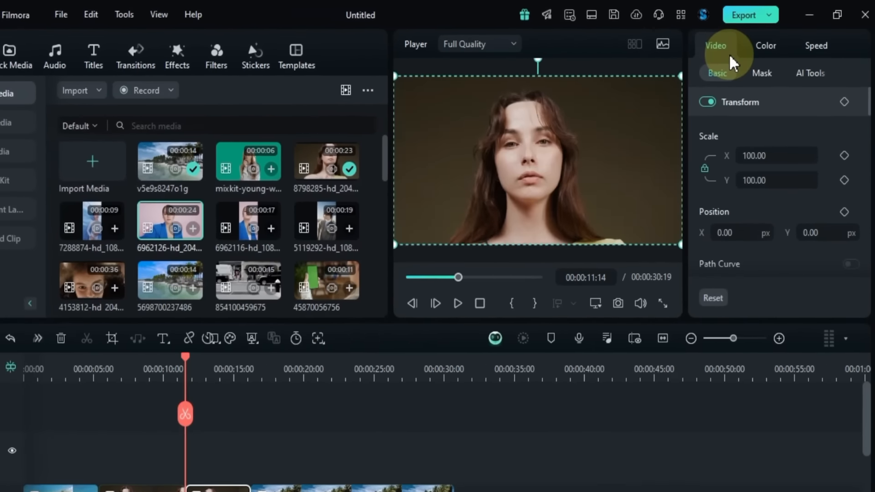
{"action": "scroll", "coordinate": [455, 425], "scroll_direction": "down", "scroll_amount": 1}
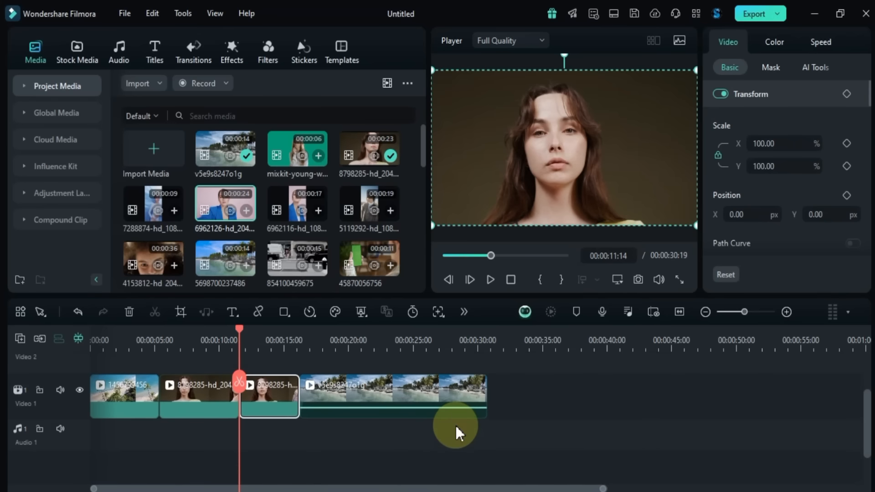
{"action": "scroll", "coordinate": [455, 426], "scroll_direction": "up", "scroll_amount": 1}
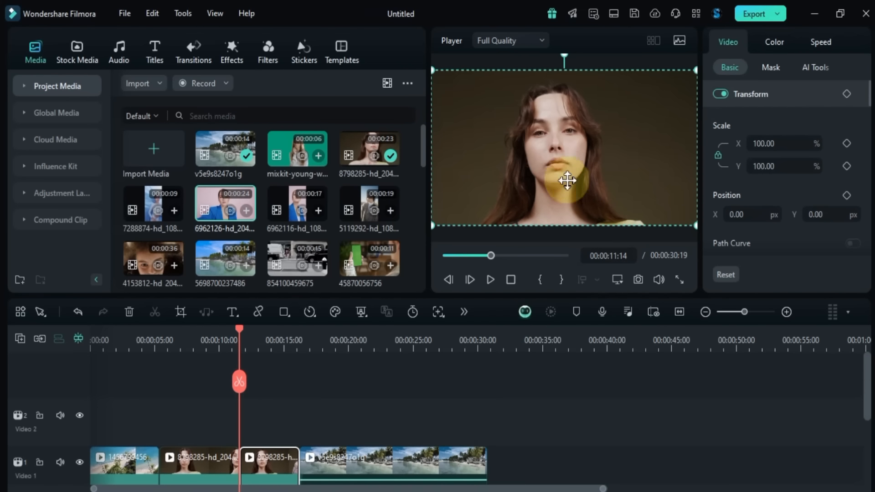
Switch the workspace to the Short Video layout, deselect the segment and move the playhead past the last clip
{"action": "left_click", "coordinate": [613, 13]}
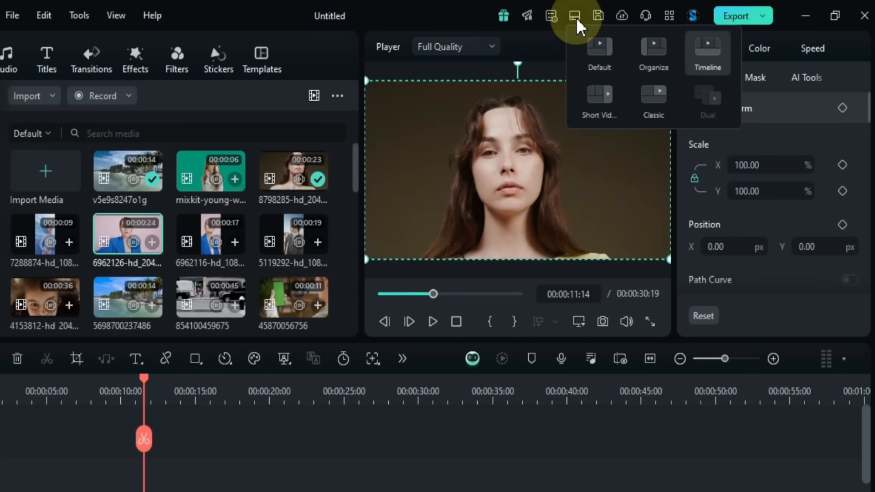
{"action": "left_click", "coordinate": [602, 101]}
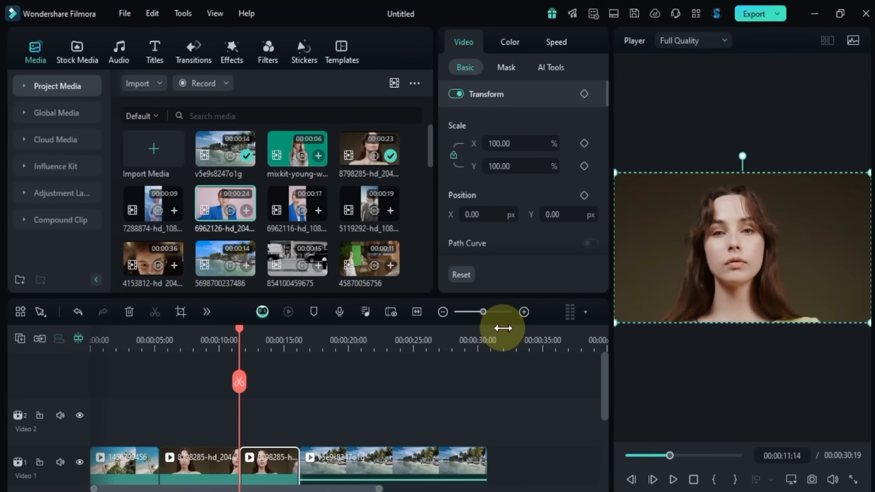
{"action": "left_click", "coordinate": [461, 372]}
{"action": "left_click", "coordinate": [526, 422]}
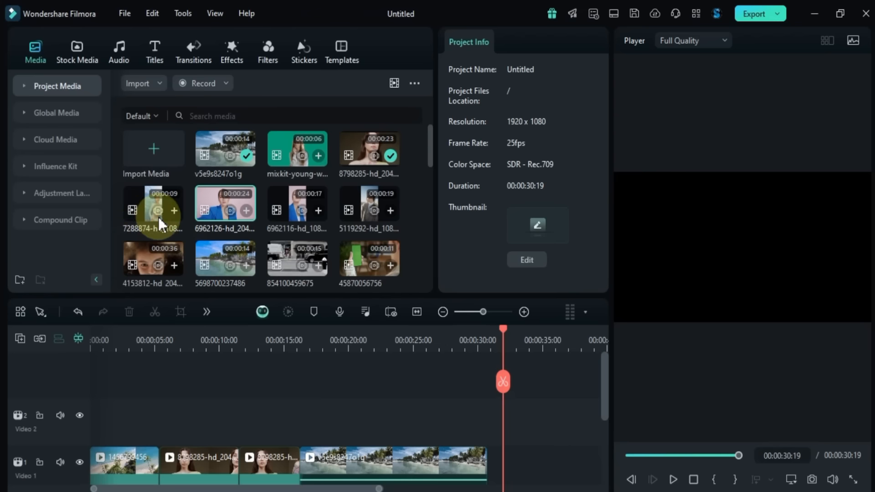
Append the 7288874 clip to the end of Video 1, match the project settings to its 1080 x 2048 25fps, and preview the clip
{"action": "left_click_drag", "start_coordinate": [158, 216], "coordinate": [492, 466]}
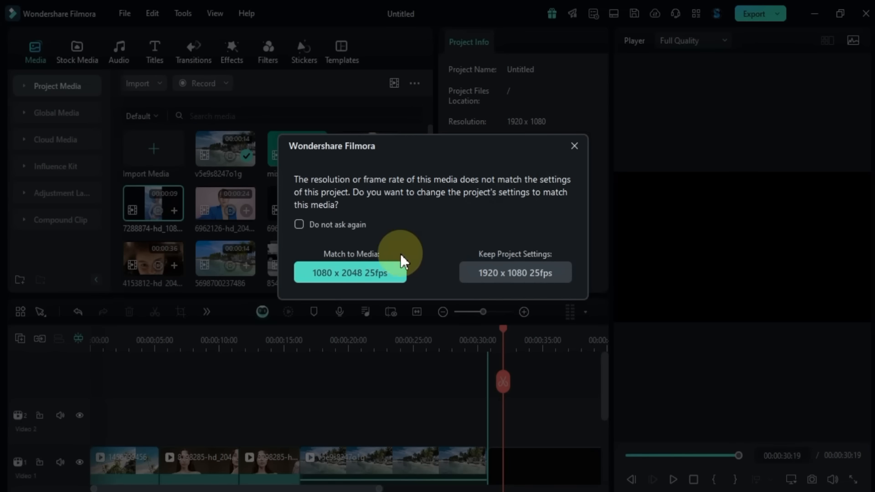
{"action": "left_click", "coordinate": [345, 276]}
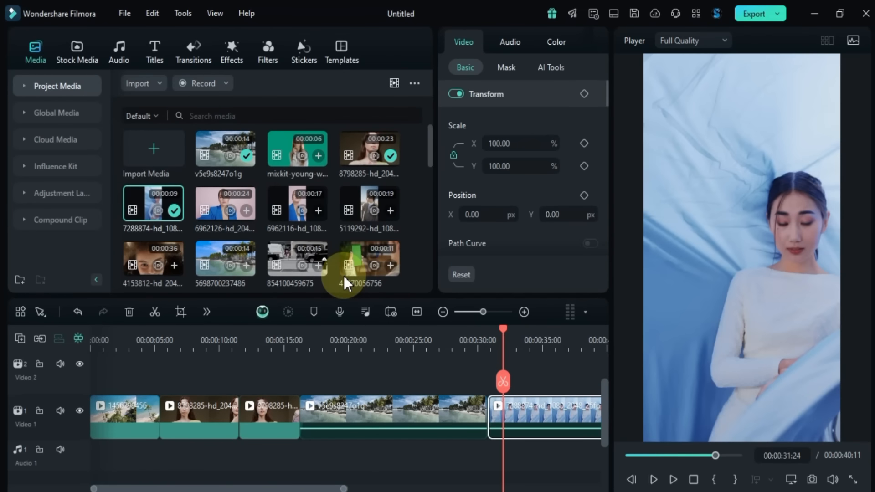
{"action": "left_click_drag", "start_coordinate": [501, 330], "coordinate": [568, 346]}
{"action": "left_click_drag", "start_coordinate": [530, 374], "coordinate": [378, 397]}
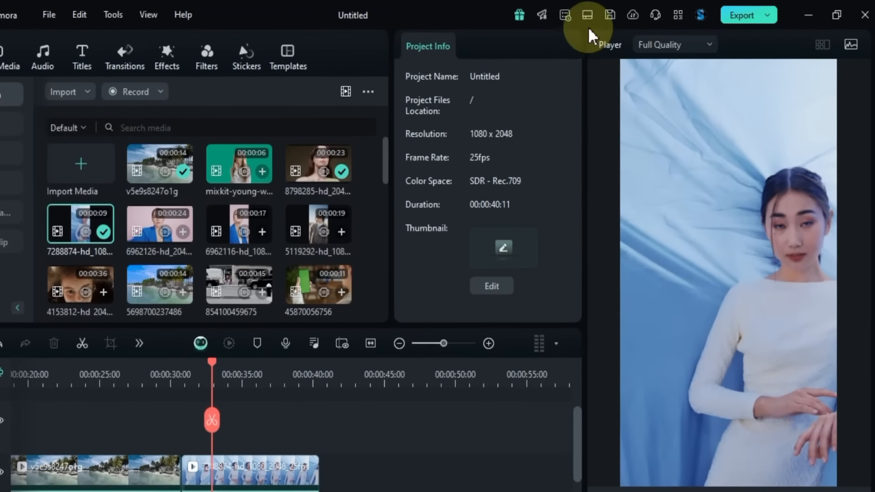
Switch the workspace to the Classic layout and place the playhead on the v5e9s8247o1g clip at about 00:00:28
{"action": "left_click", "coordinate": [587, 15]}
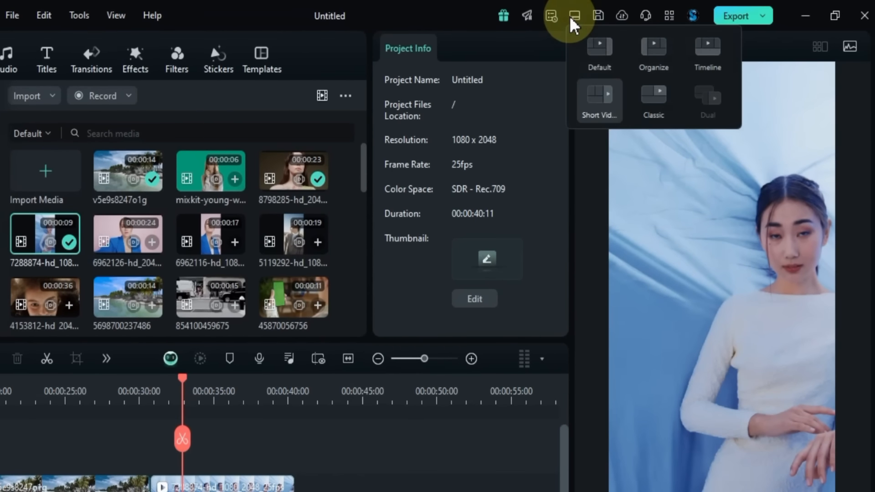
{"action": "left_click", "coordinate": [660, 98]}
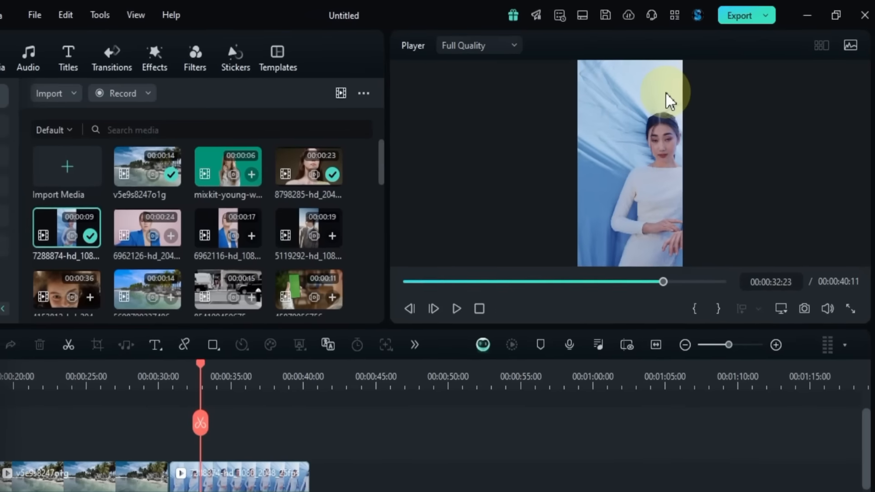
{"action": "left_click_drag", "start_coordinate": [324, 452], "coordinate": [631, 399]}
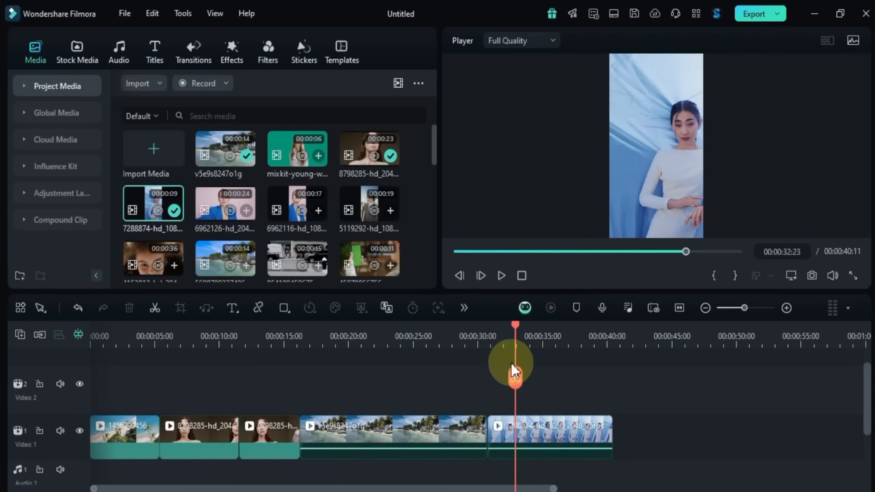
{"action": "left_click", "coordinate": [452, 345]}
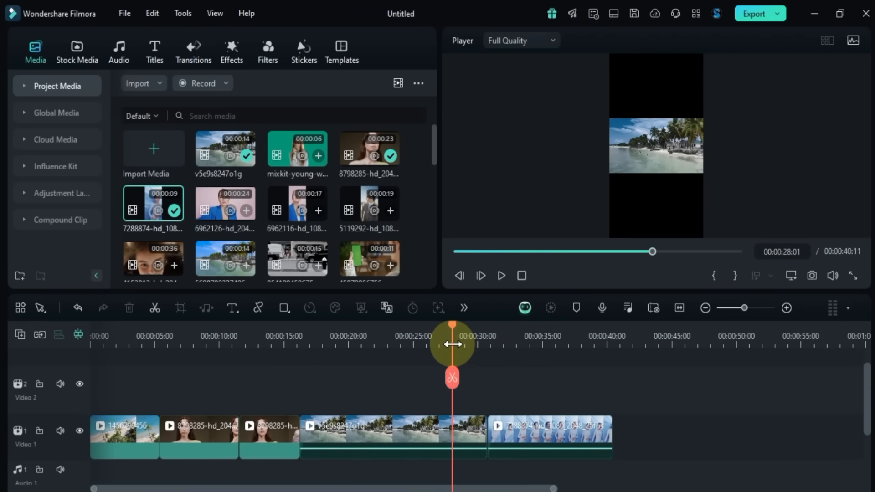
Set the project aspect ratio to 16:9 (Widescreen) with a 1920x1080 (Full HD) resolution
{"action": "left_click", "coordinate": [787, 276]}
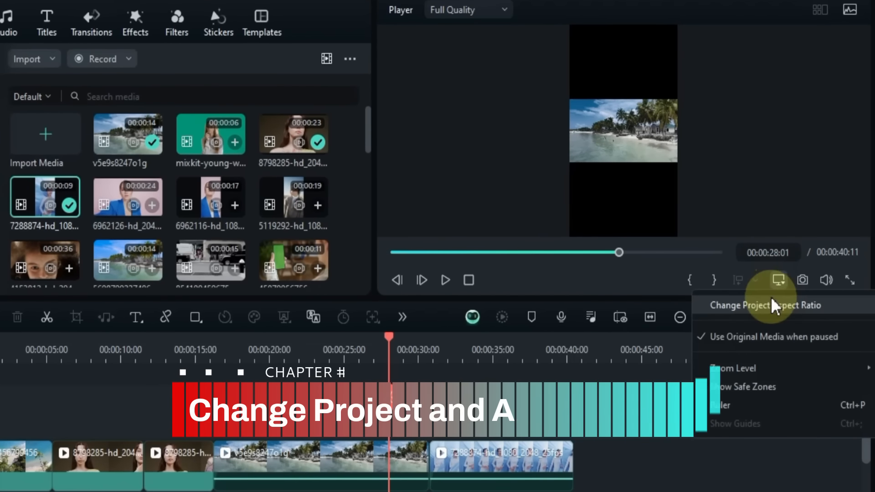
{"action": "left_click", "coordinate": [769, 301]}
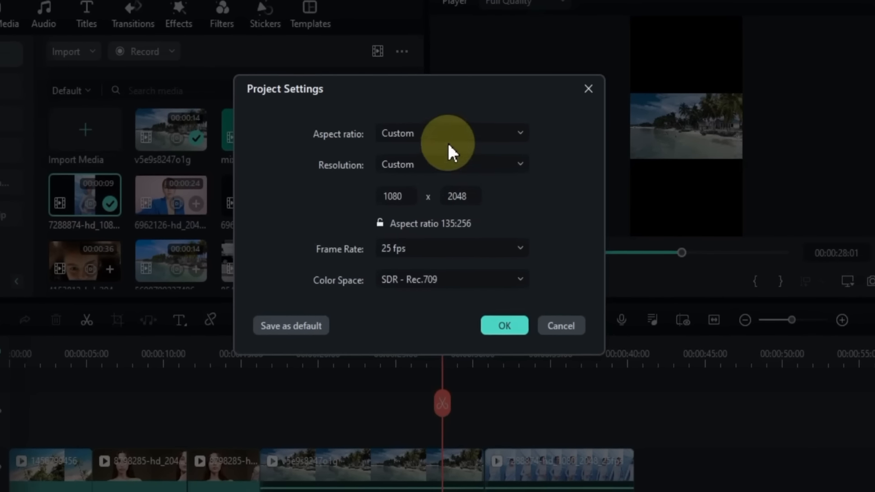
{"action": "left_click", "coordinate": [419, 136]}
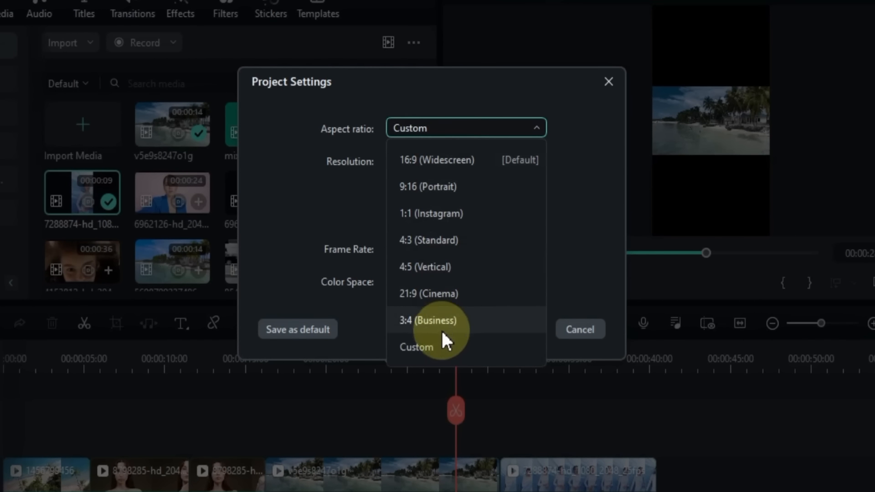
{"action": "left_click", "coordinate": [441, 162]}
{"action": "left_click", "coordinate": [441, 163]}
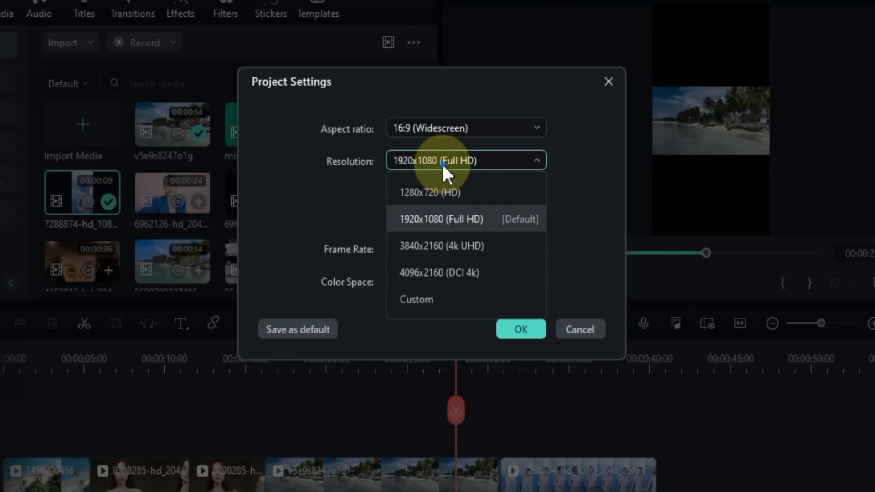
{"action": "left_click", "coordinate": [461, 212]}
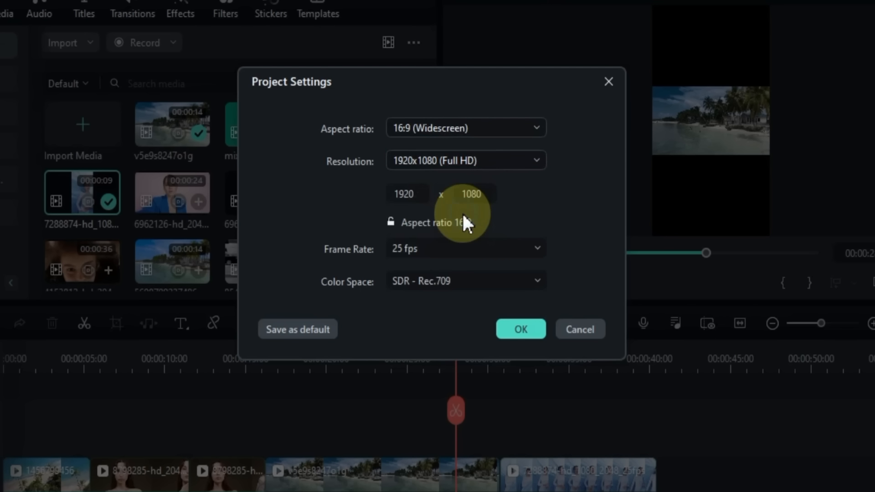
Keep the frame rate at 25 fps and the color space at SDR - Rec.709, and apply the project settings
{"action": "left_click", "coordinate": [455, 253]}
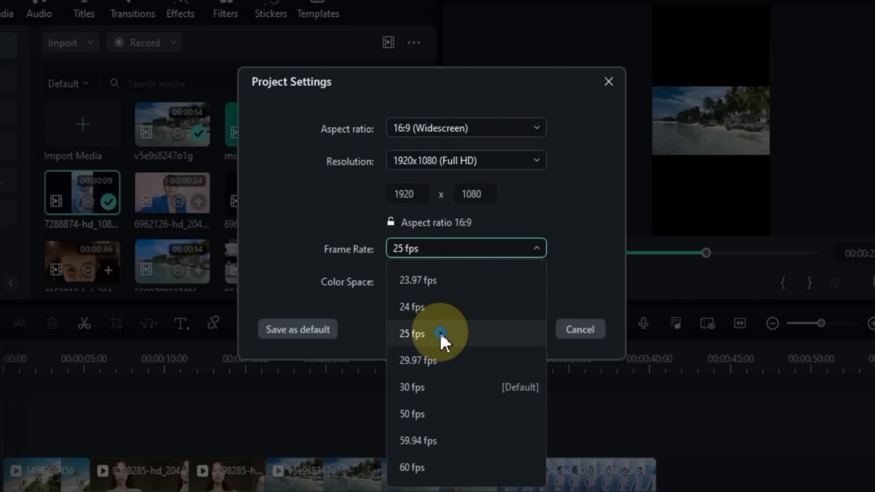
{"action": "left_click", "coordinate": [439, 333]}
{"action": "left_click", "coordinate": [439, 285]}
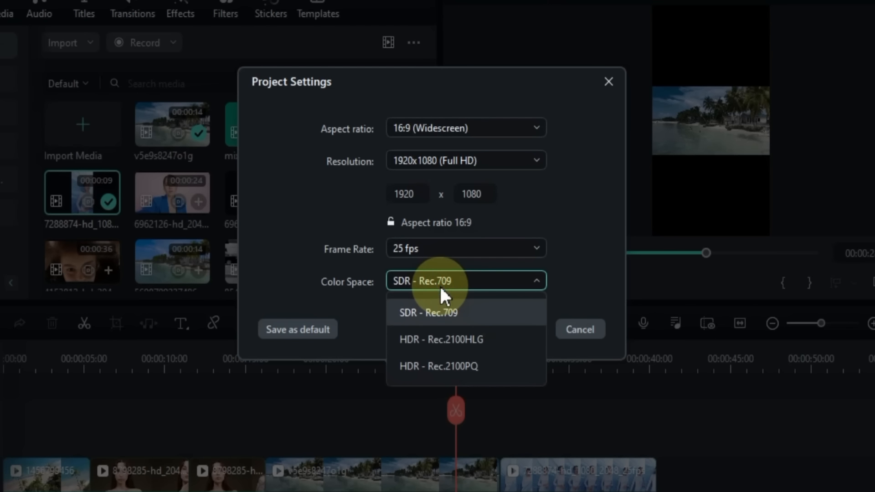
{"action": "left_click", "coordinate": [439, 284]}
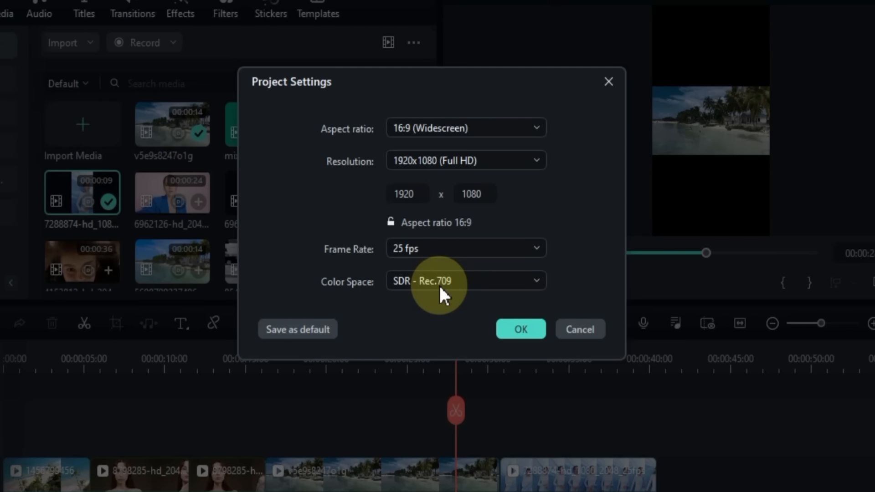
{"action": "left_click", "coordinate": [523, 329]}
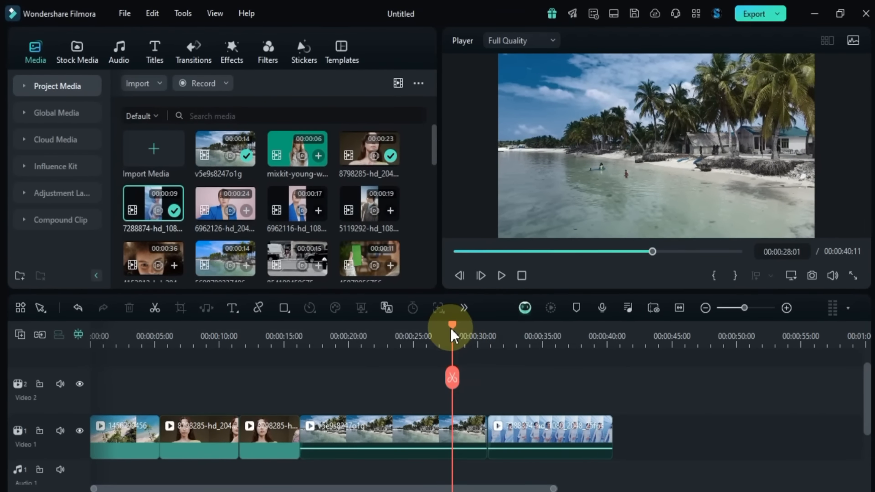
Return the playhead to the timeline start and open the first Video 1 clip's basic video properties, looking through its transform settings
{"action": "left_click_drag", "start_coordinate": [456, 342], "coordinate": [297, 400]}
{"action": "left_click", "coordinate": [323, 438]}
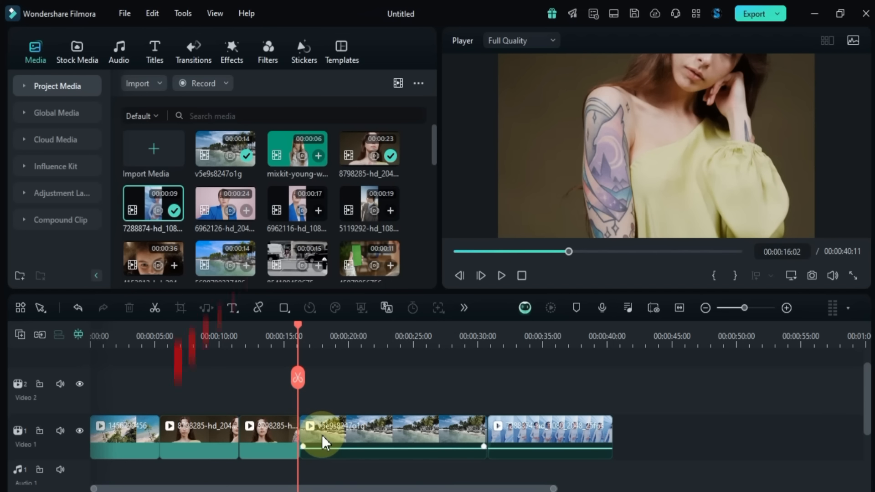
{"action": "left_click_drag", "start_coordinate": [297, 336], "coordinate": [113, 448]}
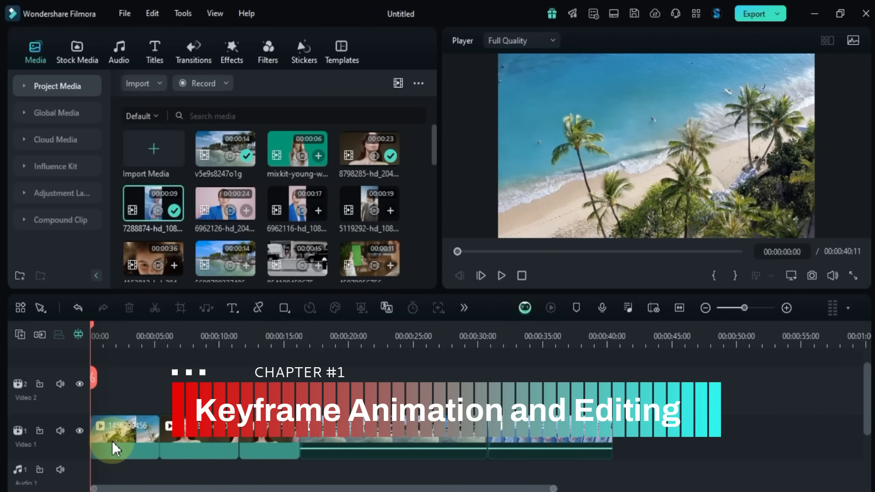
{"action": "double_click", "coordinate": [112, 442]}
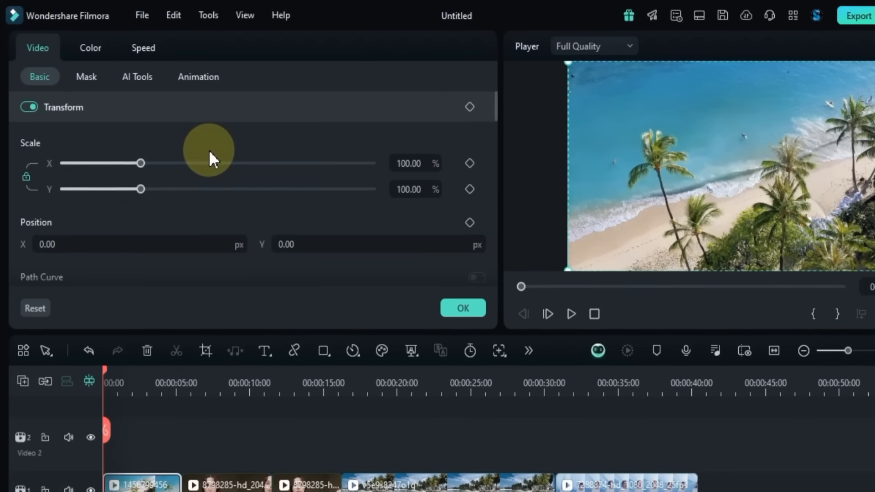
{"action": "scroll", "coordinate": [187, 133], "scroll_direction": "down", "scroll_amount": 3}
{"action": "scroll", "coordinate": [210, 151], "scroll_direction": "down", "scroll_amount": 2}
{"action": "scroll", "coordinate": [210, 152], "scroll_direction": "up", "scroll_amount": 4}
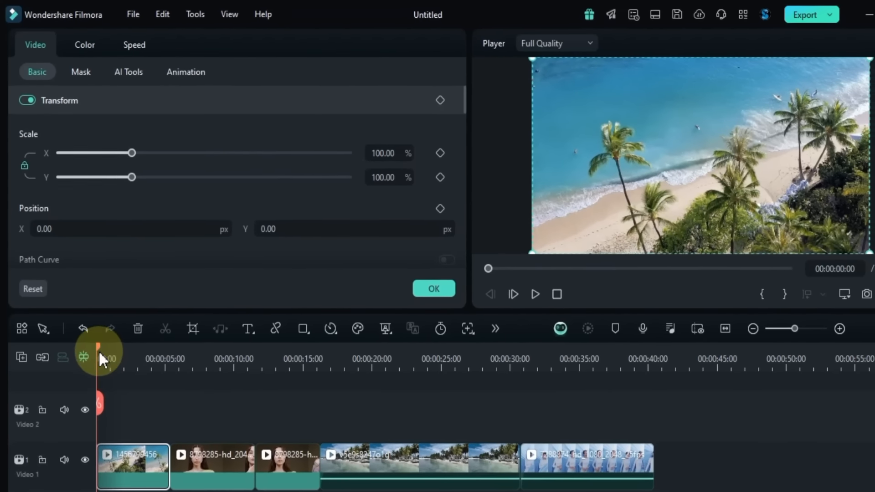
At 00:00:01:00, set the first clip's scale to 136%, position to X -111 and Y 74 px, and rotation to -18°
{"action": "left_click_drag", "start_coordinate": [99, 353], "coordinate": [111, 355]}
{"action": "left_click_drag", "start_coordinate": [384, 150], "coordinate": [370, 149]}
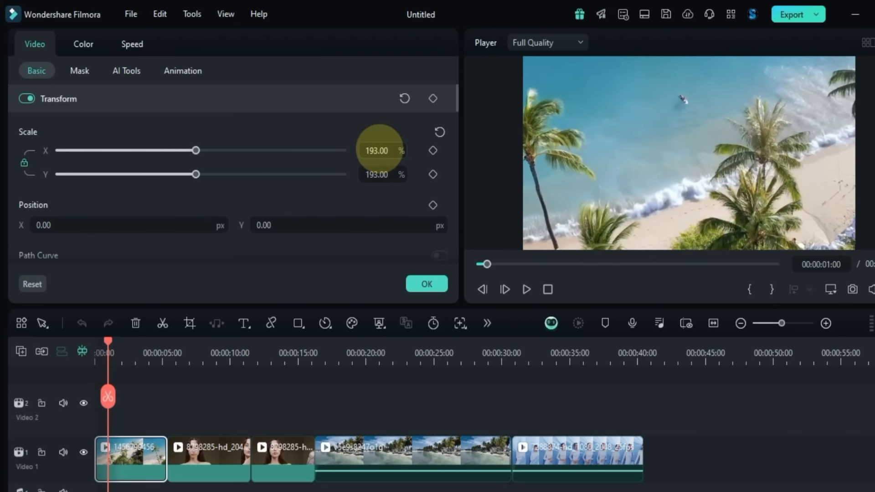
{"action": "mouse_move", "coordinate": [346, 223]}
{"action": "left_mouse_down"}
{"action": "mouse_move", "coordinate": [371, 220]}
{"action": "mouse_move", "coordinate": [193, 241]}
{"action": "mouse_move", "coordinate": [155, 229]}
{"action": "mouse_move", "coordinate": [204, 228]}
{"action": "mouse_move", "coordinate": [176, 224]}
{"action": "mouse_move", "coordinate": [196, 246]}
{"action": "mouse_move", "coordinate": [353, 226]}
{"action": "left_mouse_up"}
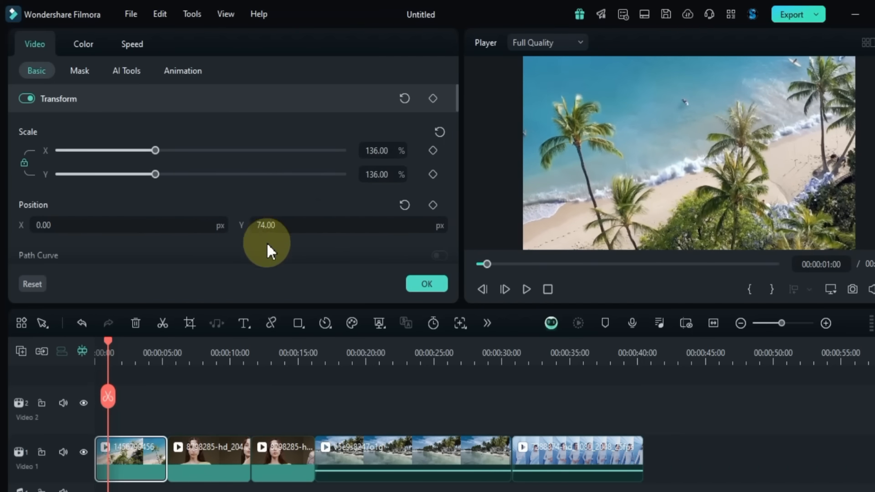
{"action": "left_click_drag", "start_coordinate": [187, 227], "coordinate": [228, 219]}
{"action": "scroll", "coordinate": [272, 176], "scroll_direction": "down", "scroll_amount": 2}
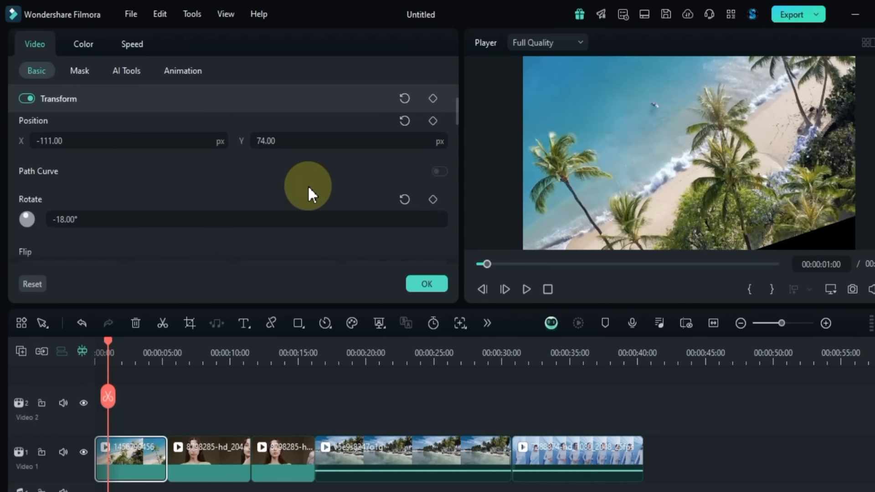
Change the first clip's Y position to -86 px and its scale to 187%
{"action": "scroll", "coordinate": [328, 185], "scroll_direction": "up", "scroll_amount": 2}
{"action": "left_click_drag", "start_coordinate": [342, 179], "coordinate": [347, 180]}
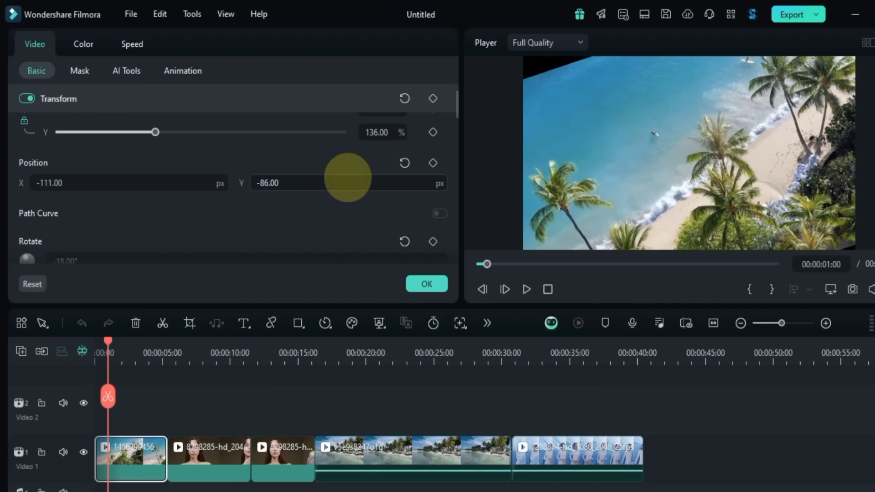
{"action": "scroll", "coordinate": [365, 169], "scroll_direction": "up", "scroll_amount": 2}
{"action": "left_click_drag", "start_coordinate": [376, 149], "coordinate": [376, 146]}
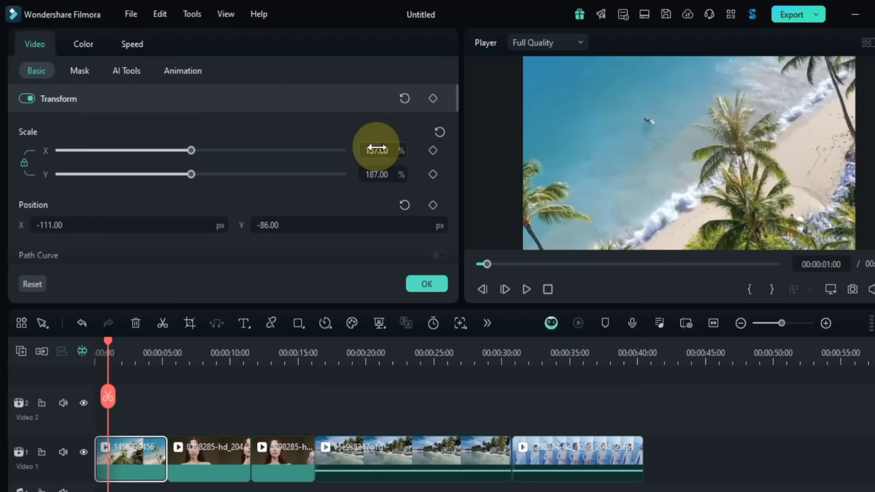
Try flipping the first clip horizontally and vertically, and restore its original orientation
{"action": "scroll", "coordinate": [283, 164], "scroll_direction": "down", "scroll_amount": 3}
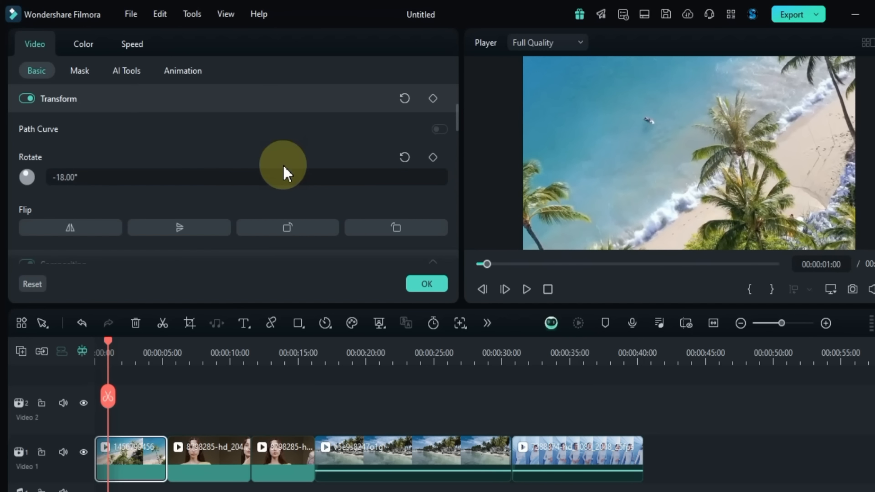
{"action": "left_click", "coordinate": [76, 230]}
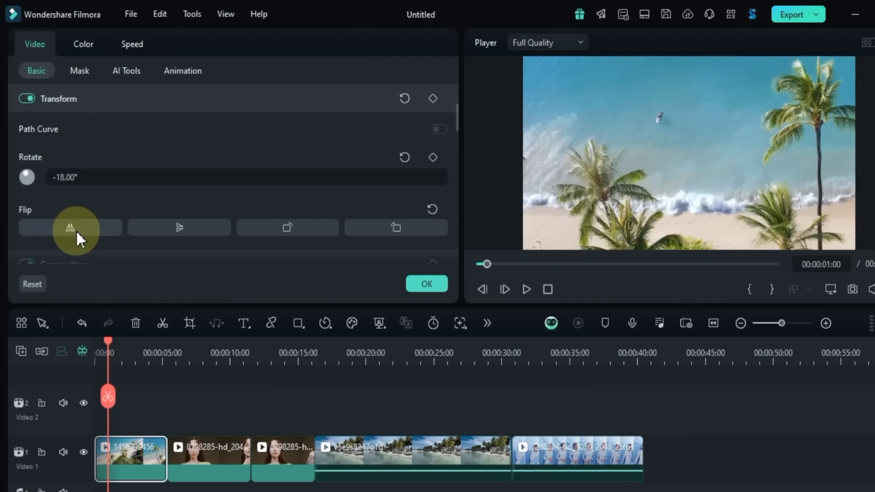
{"action": "left_click", "coordinate": [173, 225]}
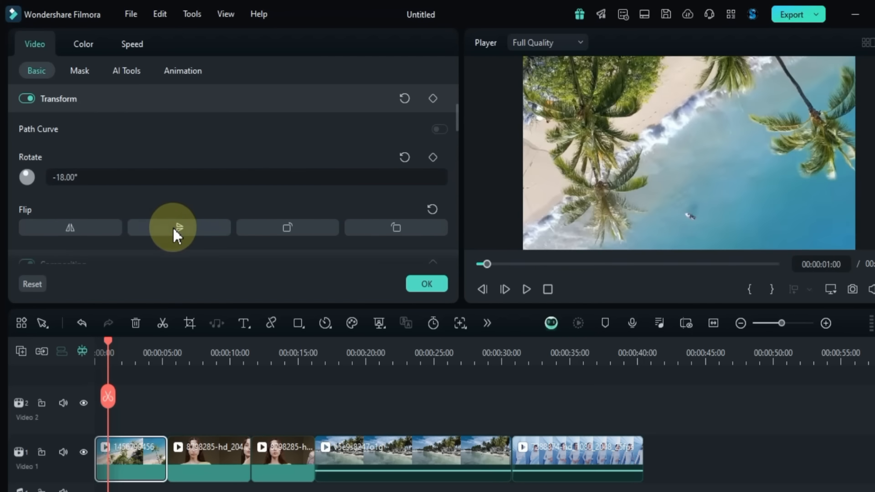
{"action": "left_click", "coordinate": [173, 226]}
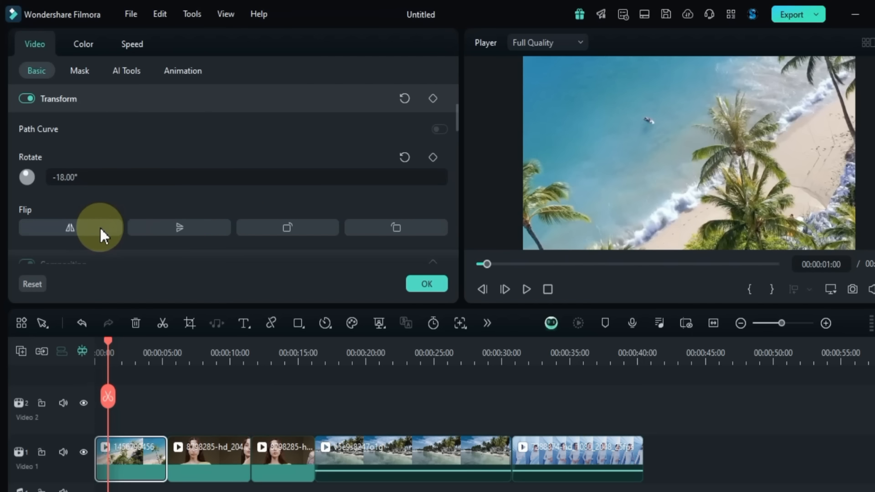
Try rotating the first clip in 90-degree steps to -288° and back to -18°
{"action": "left_click", "coordinate": [302, 226]}
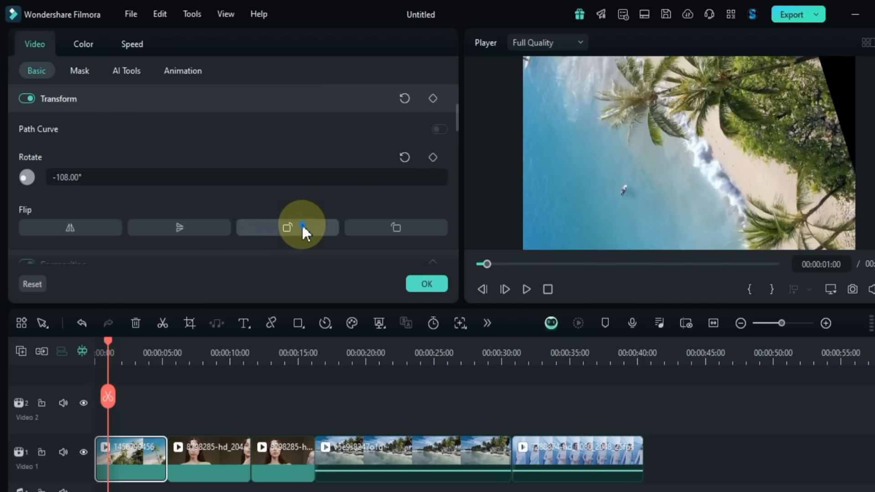
{"action": "left_click", "coordinate": [302, 227]}
{"action": "left_click", "coordinate": [302, 227]}
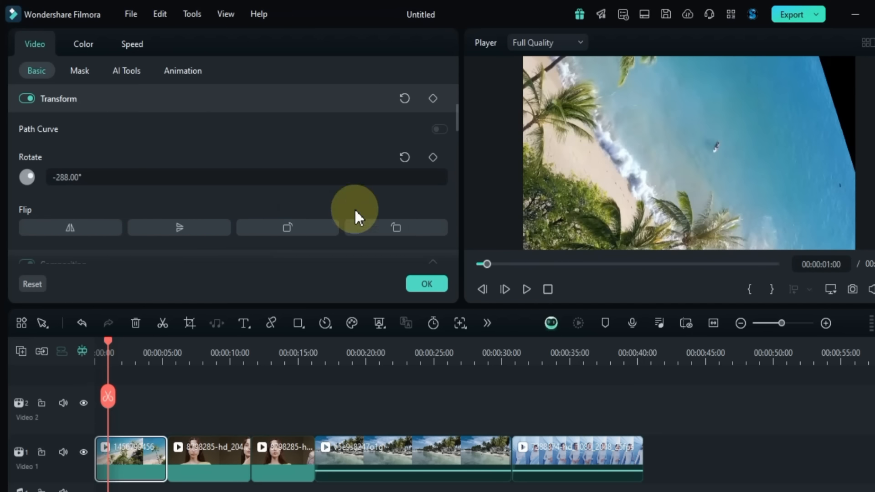
{"action": "left_click", "coordinate": [378, 226]}
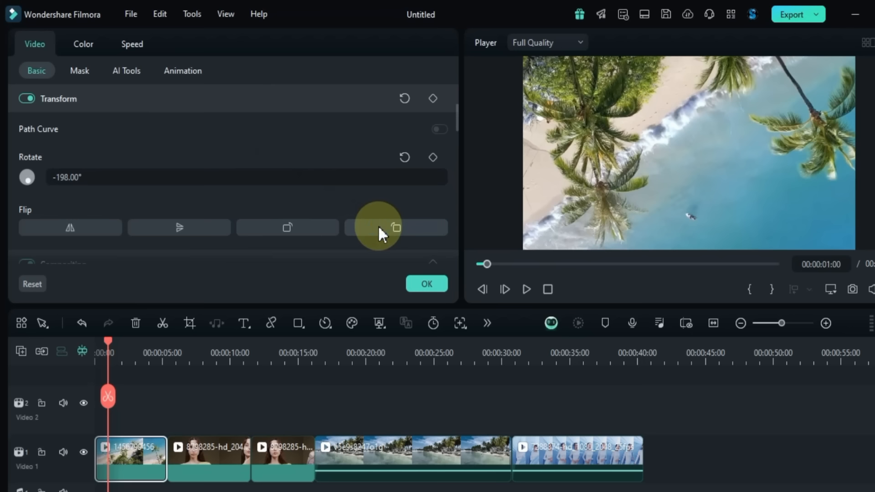
{"action": "left_click", "coordinate": [378, 226]}
{"action": "left_click", "coordinate": [379, 226]}
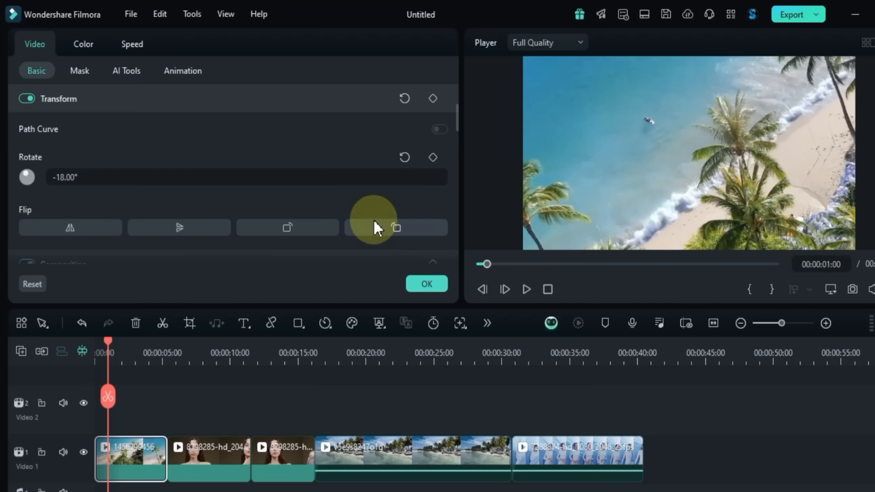
Reset the first clip's position and rotation, and restore all its transform settings to their defaults
{"action": "scroll", "coordinate": [313, 190], "scroll_direction": "down", "scroll_amount": 1}
{"action": "scroll", "coordinate": [313, 190], "scroll_direction": "up", "scroll_amount": 4}
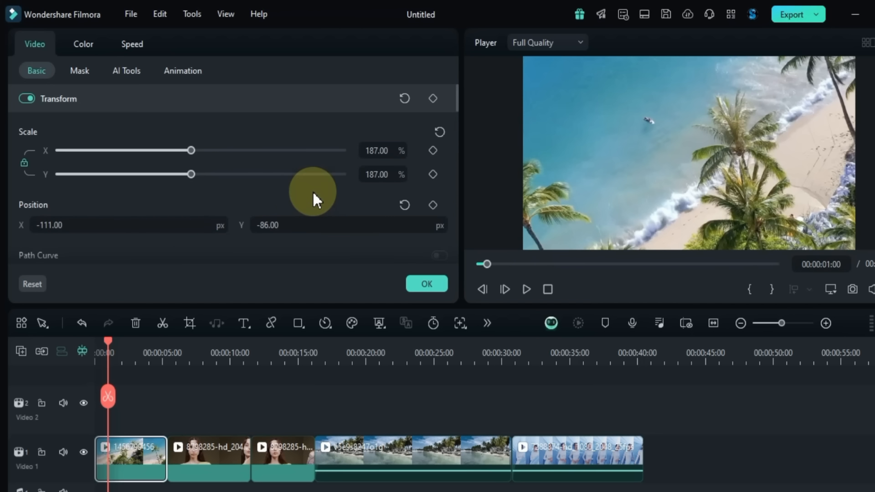
{"action": "scroll", "coordinate": [313, 190], "scroll_direction": "down", "scroll_amount": 2}
{"action": "scroll", "coordinate": [313, 190], "scroll_direction": "up", "scroll_amount": 1}
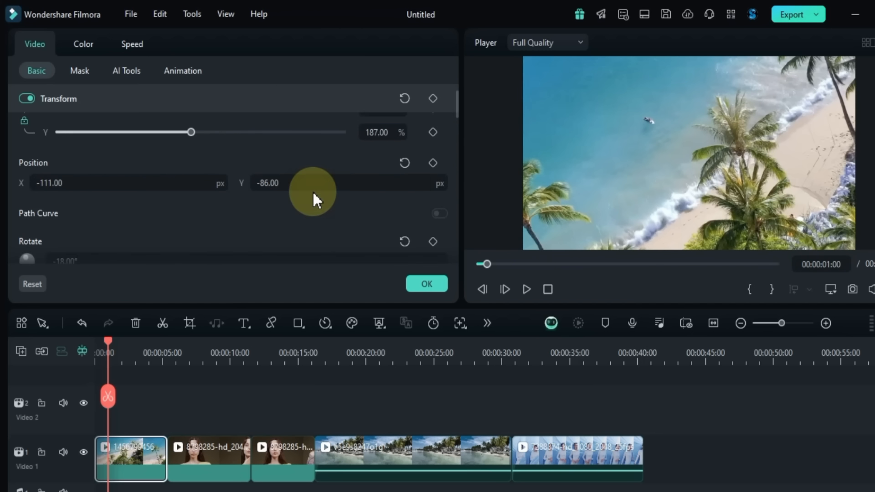
{"action": "left_click", "coordinate": [406, 164]}
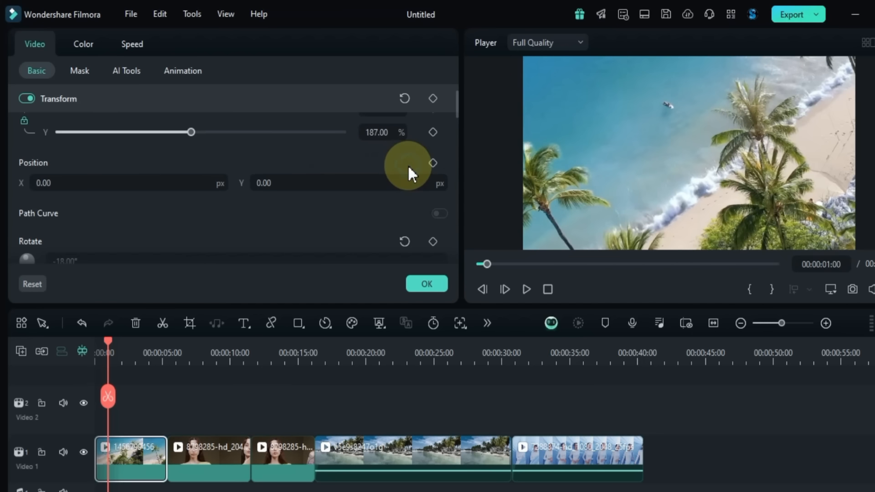
{"action": "scroll", "coordinate": [404, 237], "scroll_direction": "down", "scroll_amount": 1}
{"action": "left_click", "coordinate": [406, 199]}
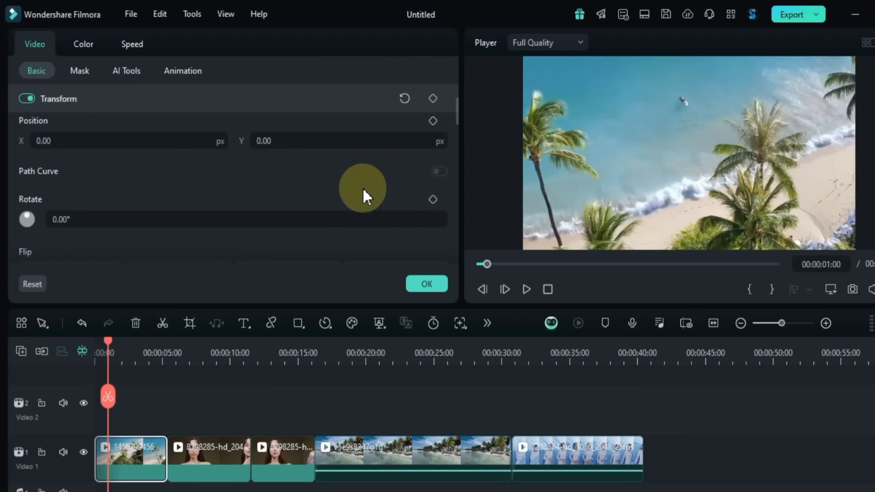
{"action": "scroll", "coordinate": [363, 187], "scroll_direction": "up", "scroll_amount": 2}
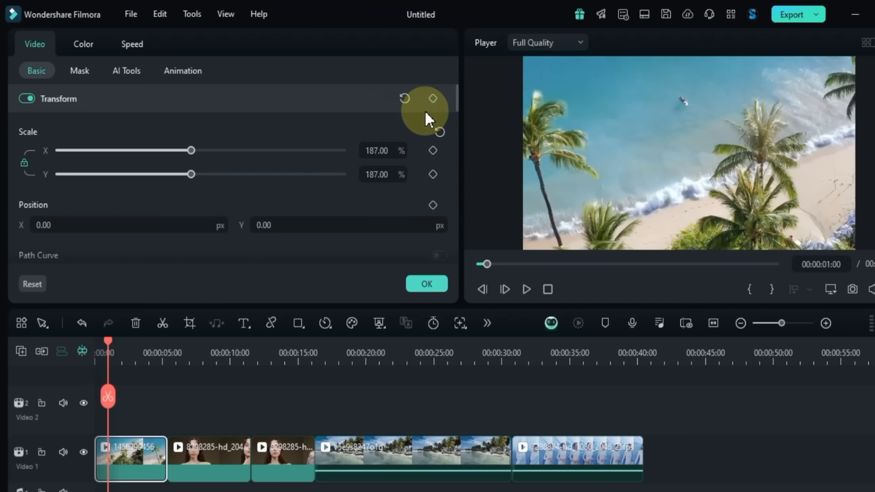
{"action": "left_click", "coordinate": [405, 97]}
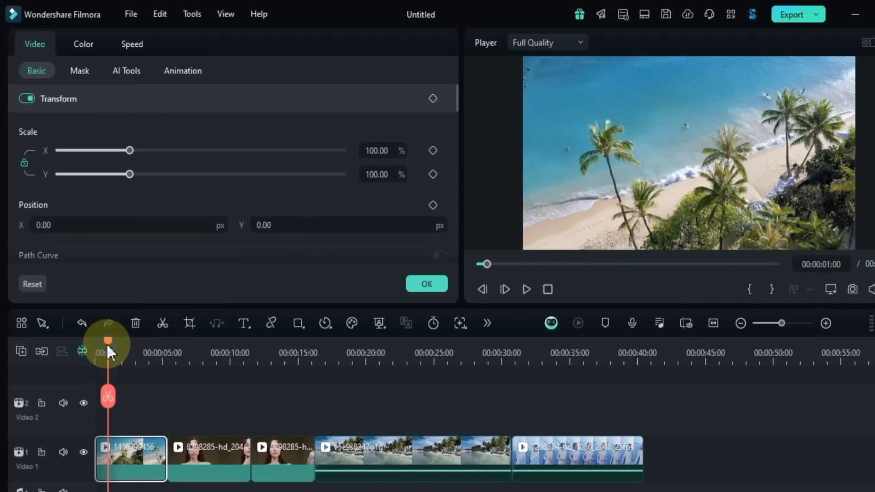
Add a Transform keyframe to the first clip at 00:00:00:00, covering its scale, position and rotation
{"action": "left_click_drag", "start_coordinate": [108, 346], "coordinate": [95, 345]}
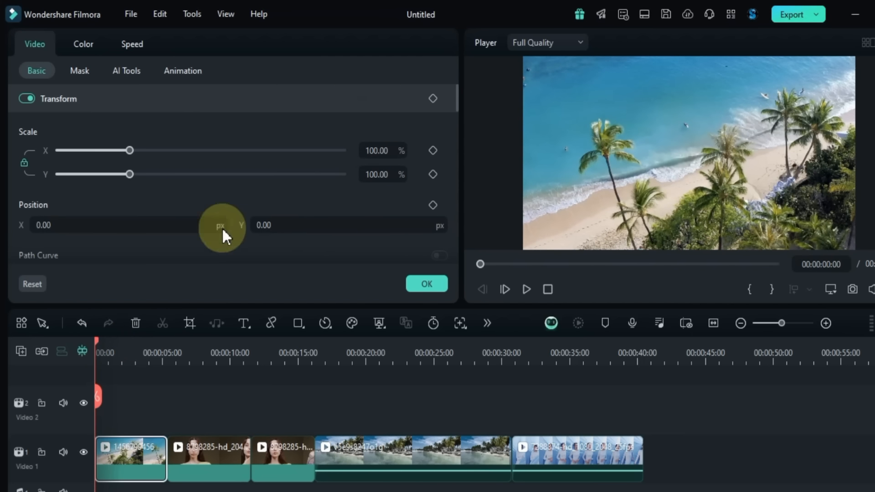
{"action": "left_click", "coordinate": [433, 99]}
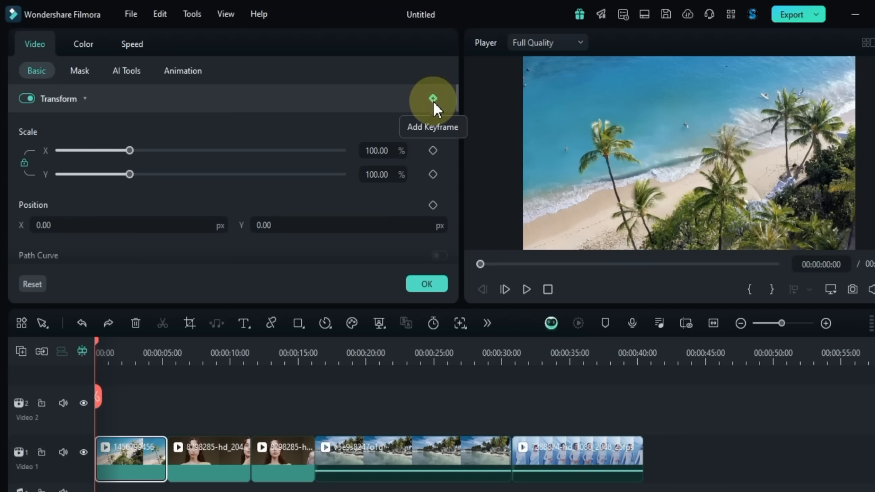
{"action": "left_click", "coordinate": [433, 100]}
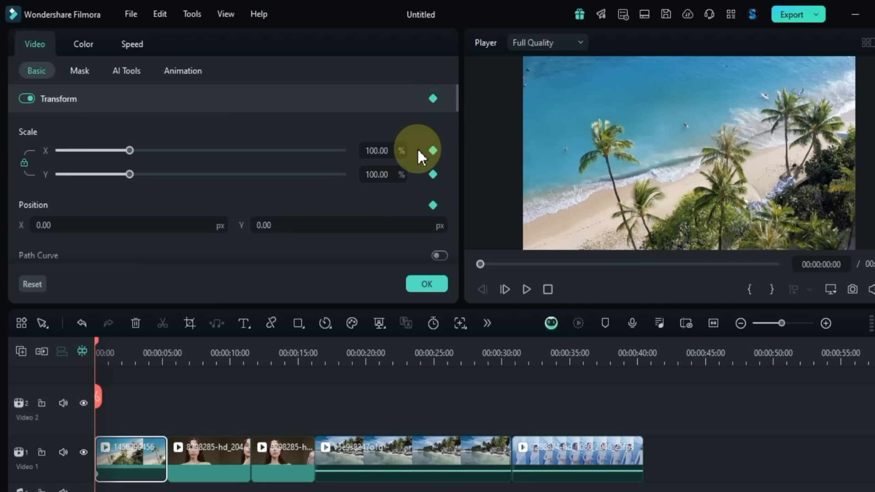
{"action": "scroll", "coordinate": [411, 167], "scroll_direction": "down", "scroll_amount": 1}
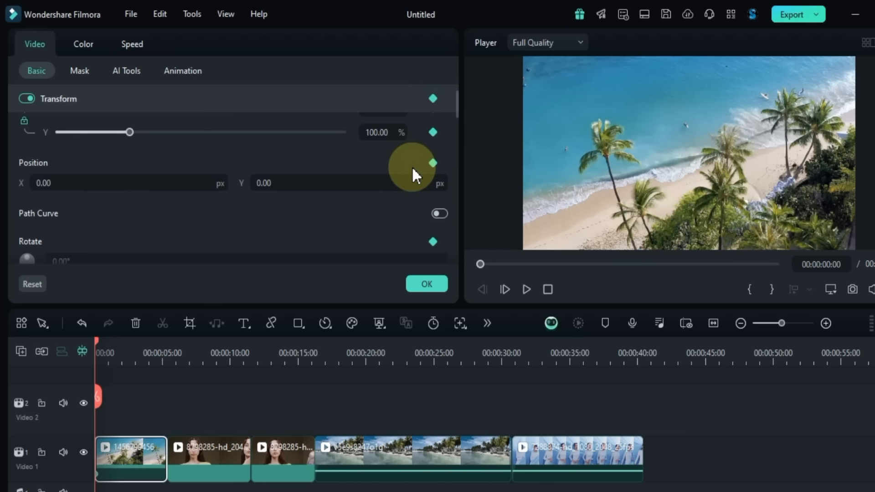
Replace the full Transform keyframe at the start of the first beach clip with a Scale-only keyframe
{"action": "scroll", "coordinate": [412, 167], "scroll_direction": "down", "scroll_amount": 3}
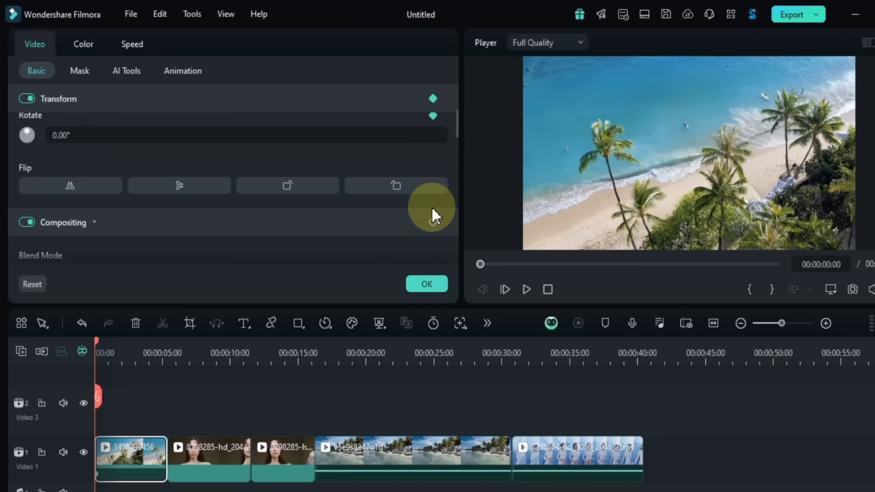
{"action": "scroll", "coordinate": [439, 123], "scroll_direction": "up", "scroll_amount": 3}
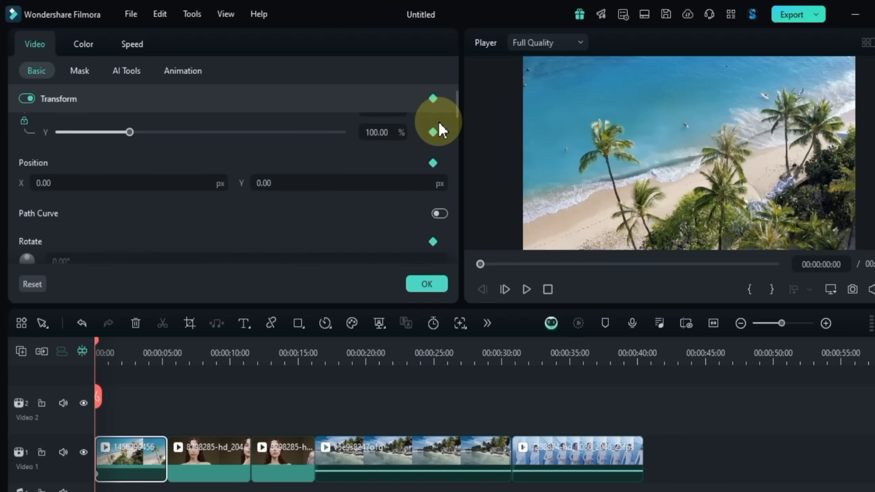
{"action": "scroll", "coordinate": [438, 128], "scroll_direction": "up", "scroll_amount": 1}
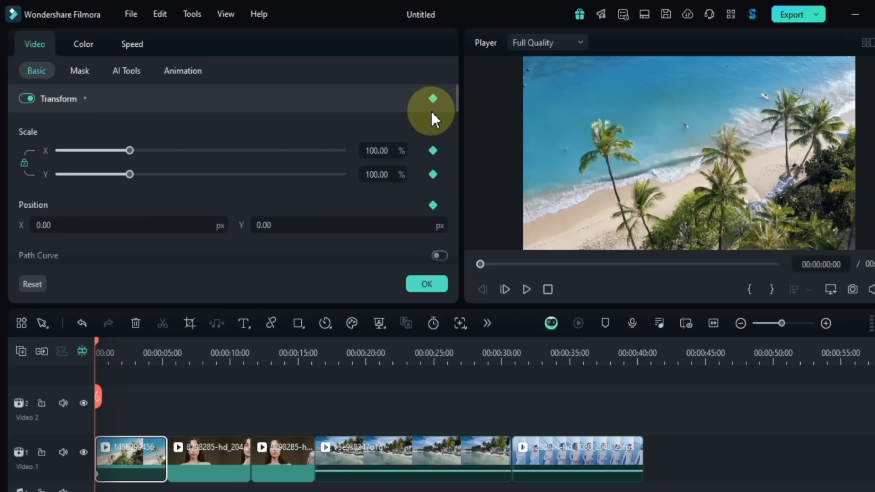
{"action": "left_click", "coordinate": [436, 99]}
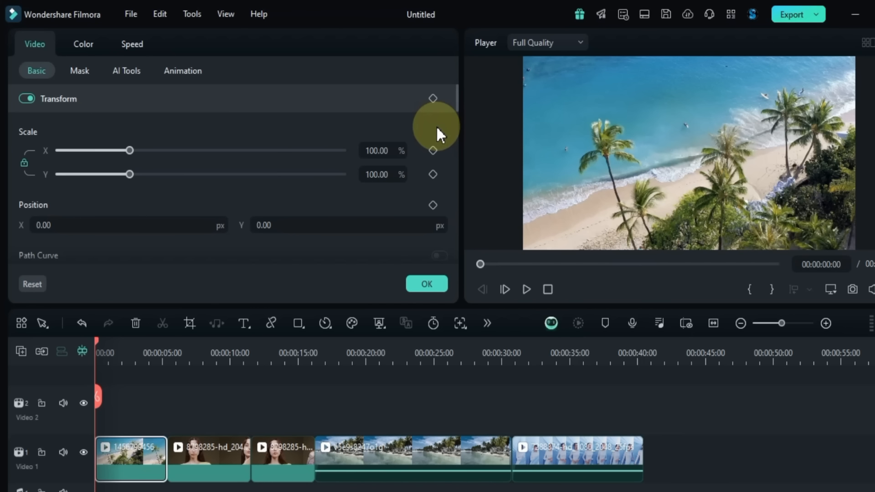
{"action": "left_click", "coordinate": [433, 151]}
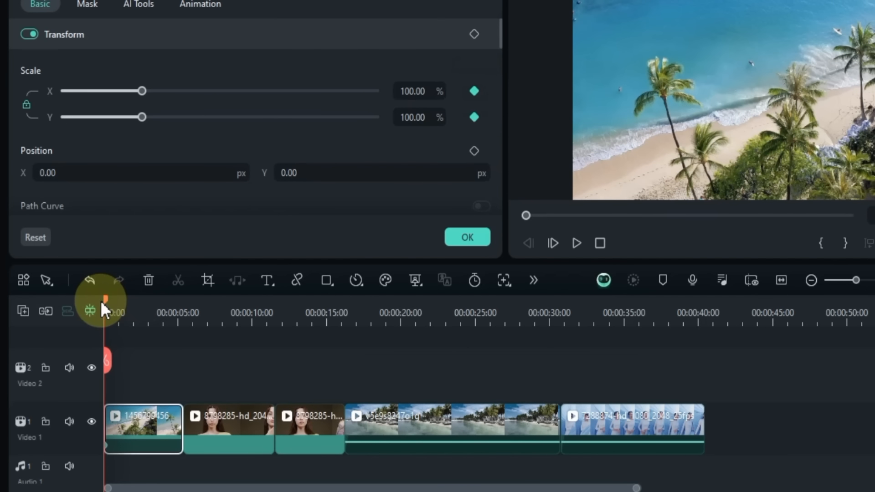
Add a second Scale keyframe to the first clip at 00:00:02:04 and set its scale to 157%
{"action": "left_click_drag", "start_coordinate": [100, 300], "coordinate": [135, 302]}
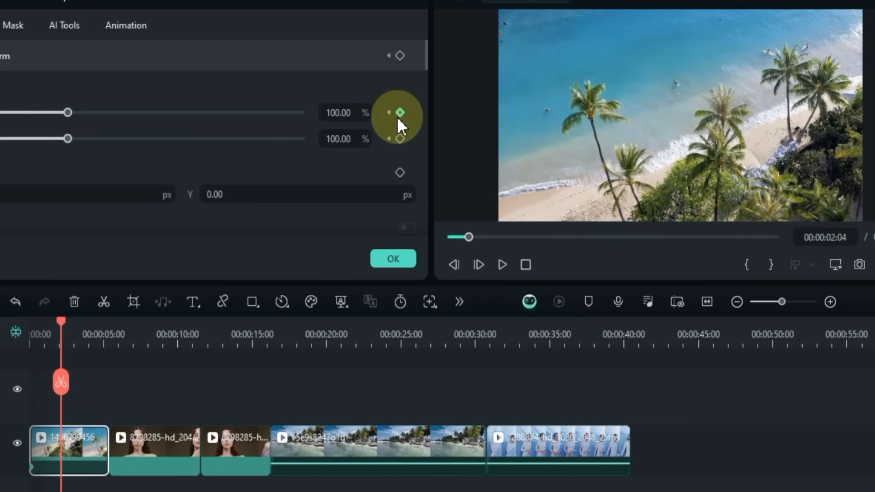
{"action": "left_click", "coordinate": [444, 100]}
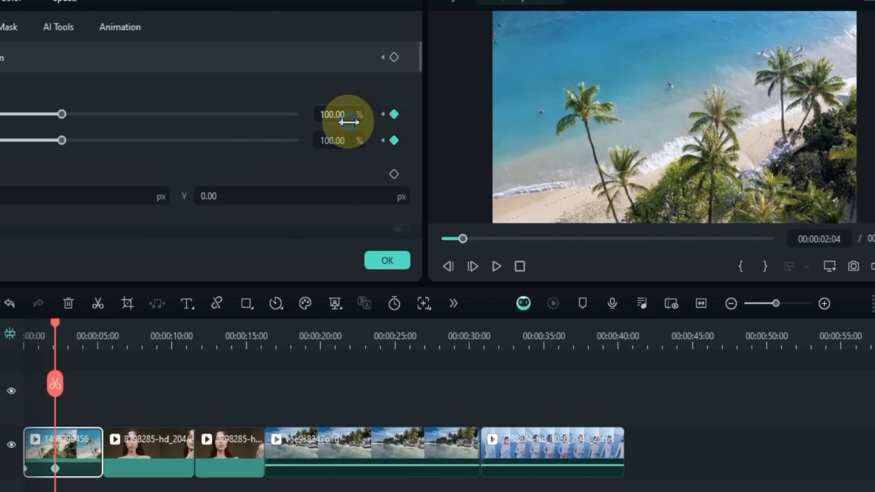
{"action": "left_click_drag", "start_coordinate": [396, 108], "coordinate": [398, 107]}
{"action": "left_click_drag", "start_coordinate": [347, 121], "coordinate": [339, 120]}
Play the first clip from the start to preview the zoom animation
{"action": "left_click_drag", "start_coordinate": [55, 327], "coordinate": [10, 339]}
{"action": "key", "text": "space"}
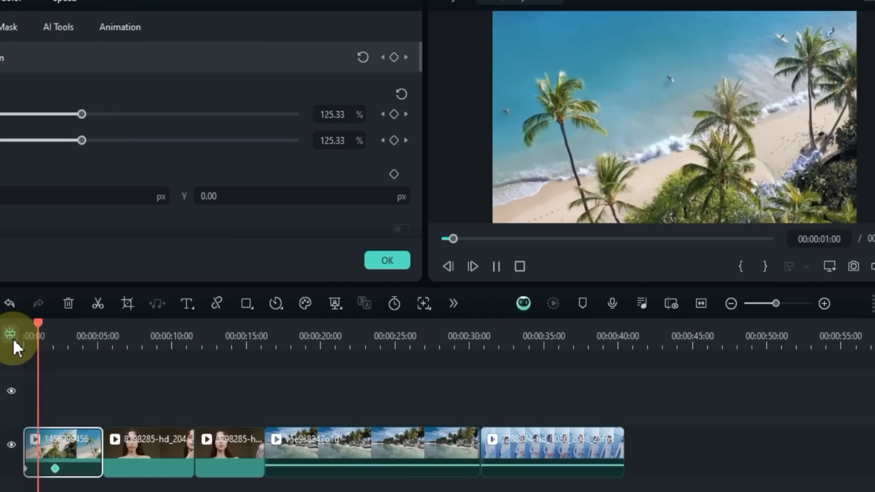
{"action": "key", "text": "space"}
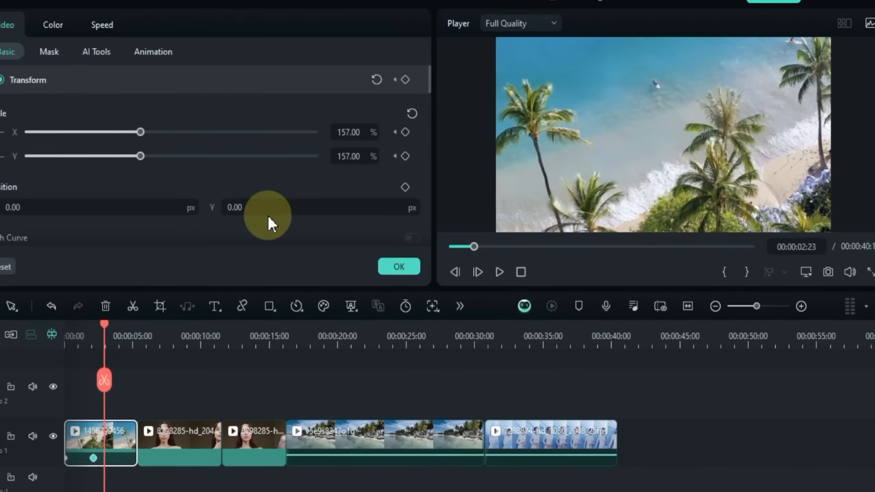
Add a Position keyframe at 00:00:02:23 and set Position X to 131 px at 00:00:04:00
{"action": "scroll", "coordinate": [375, 153], "scroll_direction": "down", "scroll_amount": 1}
{"action": "left_click", "coordinate": [402, 144]}
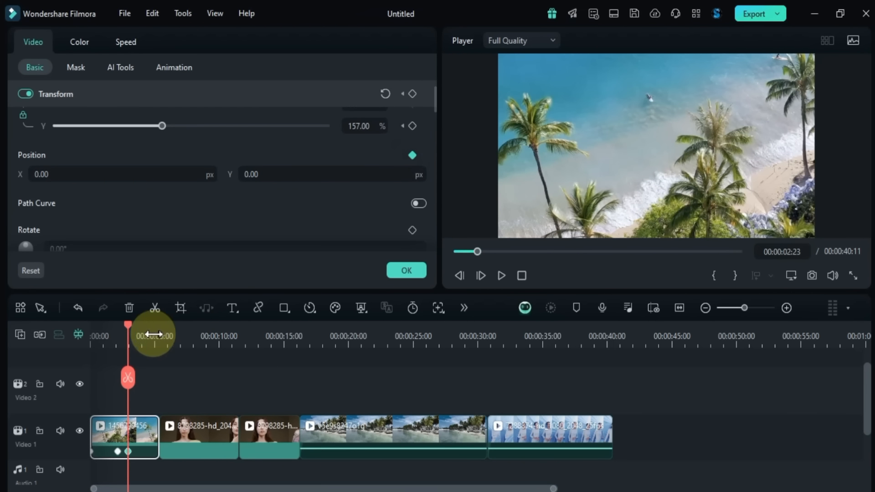
{"action": "left_click", "coordinate": [132, 328]}
{"action": "left_click_drag", "start_coordinate": [135, 327], "coordinate": [141, 329]}
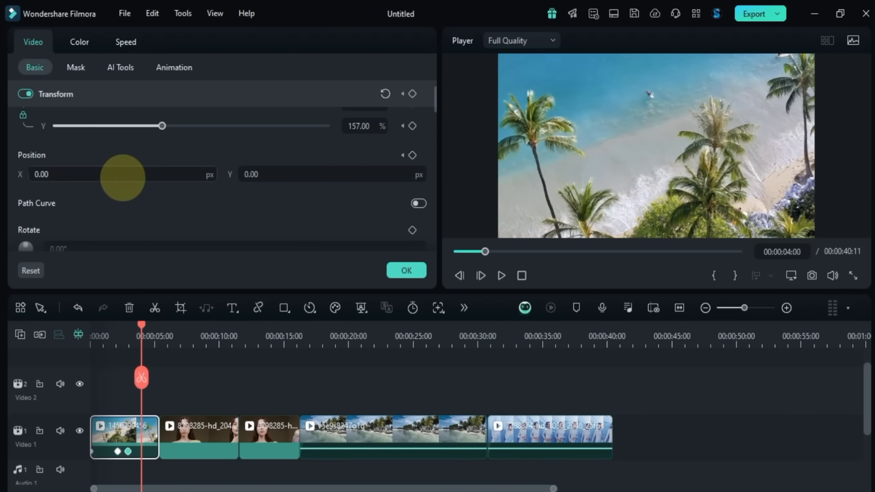
{"action": "left_click_drag", "start_coordinate": [122, 178], "coordinate": [122, 177]}
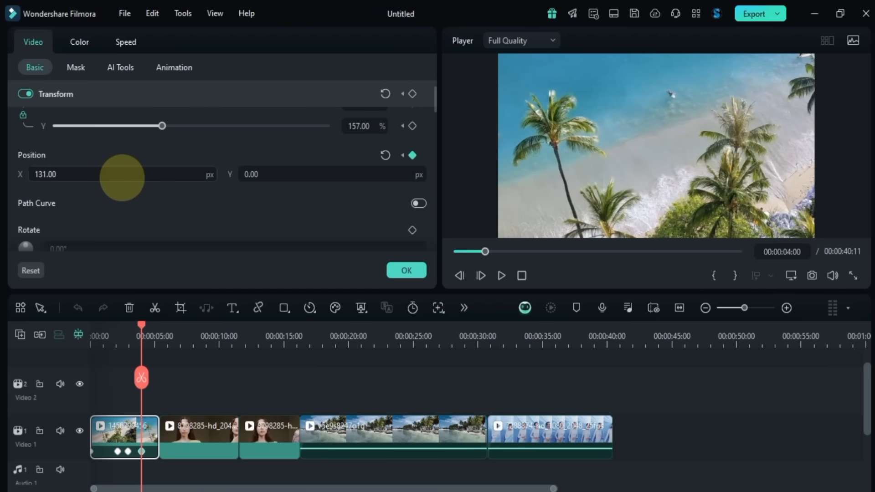
Play the first clip from 00:00:02:13 to preview the position animation
{"action": "left_click_drag", "start_coordinate": [144, 327], "coordinate": [122, 338]}
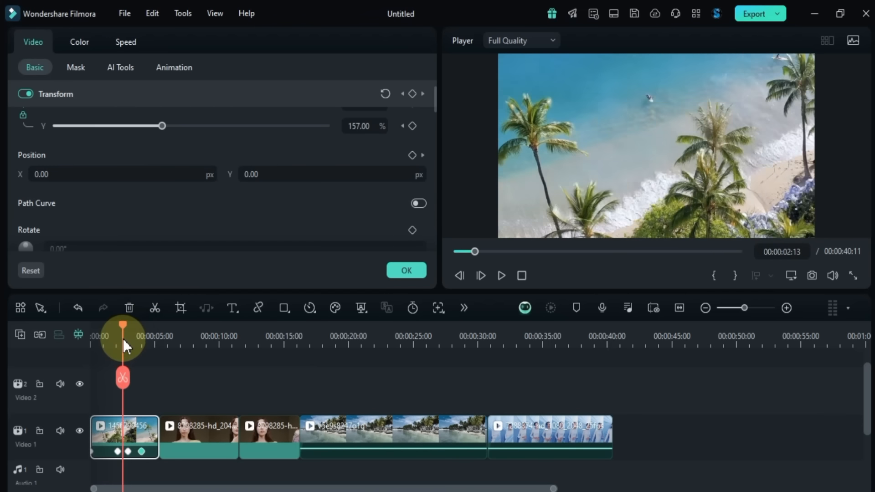
{"action": "key", "text": "space"}
{"action": "key", "text": "space"}
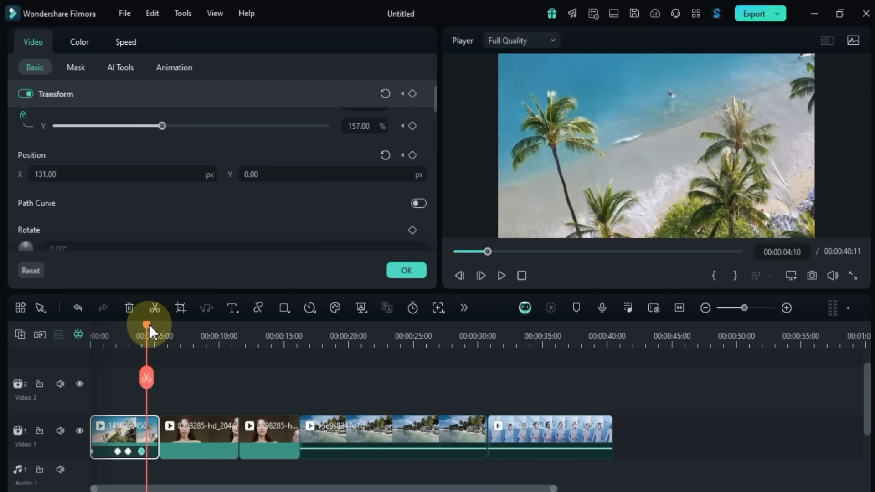
Add a Rotate keyframe at 00:00:04:10 and change the first clip's rotation at 00:00:04:24
{"action": "scroll", "coordinate": [343, 207], "scroll_direction": "down", "scroll_amount": 2}
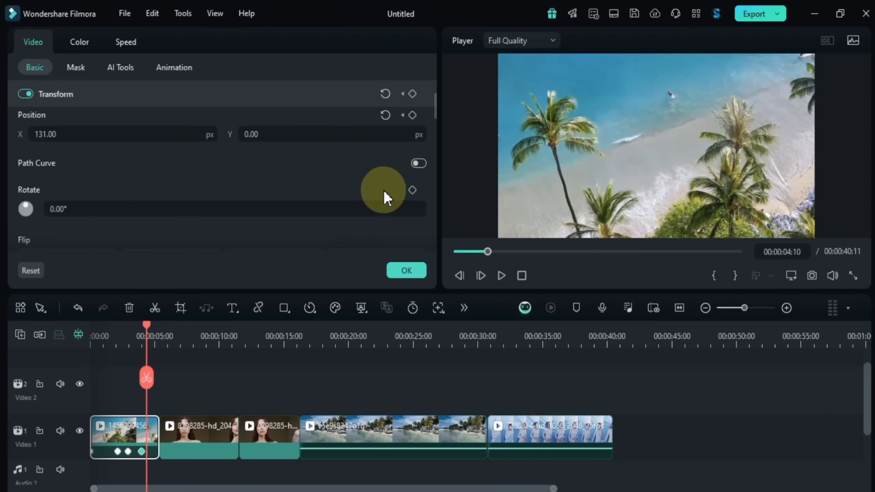
{"action": "left_click", "coordinate": [412, 189]}
{"action": "left_click_drag", "start_coordinate": [146, 342], "coordinate": [154, 334]}
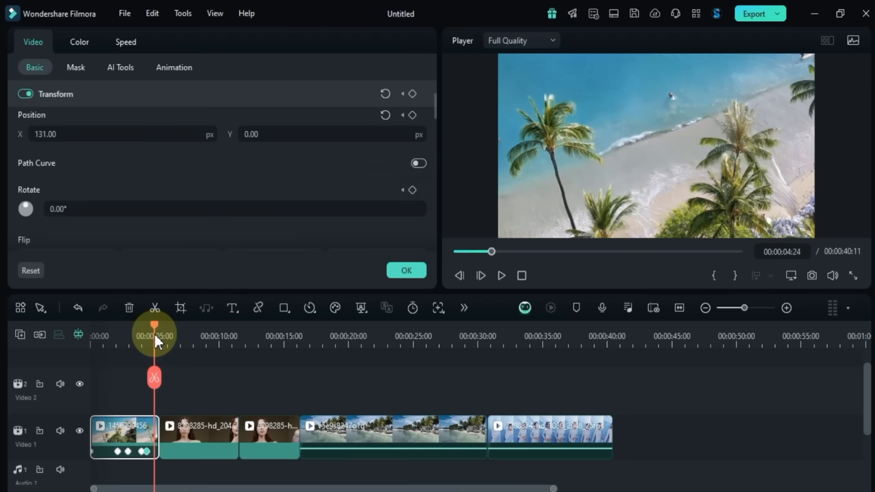
{"action": "left_click_drag", "start_coordinate": [293, 211], "coordinate": [290, 211]}
Play the end of the first clip to preview the rotation animation
{"action": "left_click_drag", "start_coordinate": [155, 330], "coordinate": [145, 335]}
{"action": "key", "text": "space"}
{"action": "key", "text": "space"}
Return the playhead to the start of the timeline and clear all keyframes from the first clip
{"action": "left_click_drag", "start_coordinate": [163, 327], "coordinate": [86, 370]}
{"action": "right_click", "coordinate": [114, 435]}
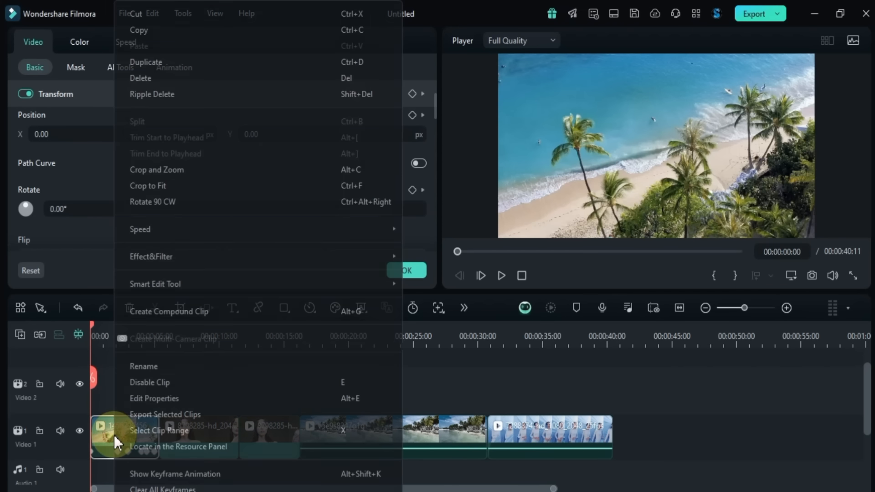
{"action": "scroll", "coordinate": [136, 428], "scroll_direction": "down", "scroll_amount": 3}
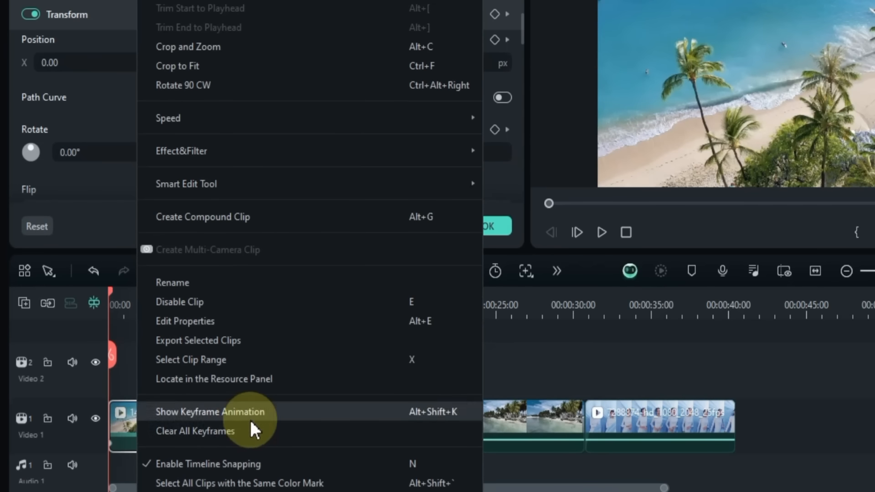
{"action": "left_click", "coordinate": [234, 432]}
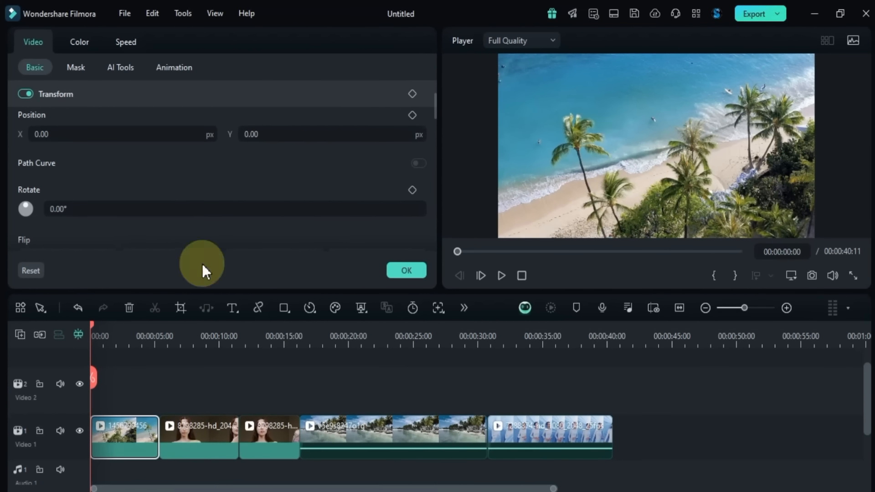
Add a keyframe for all Transform properties at the start of the first clip and check which properties it covers
{"action": "scroll", "coordinate": [267, 150], "scroll_direction": "up", "scroll_amount": 2}
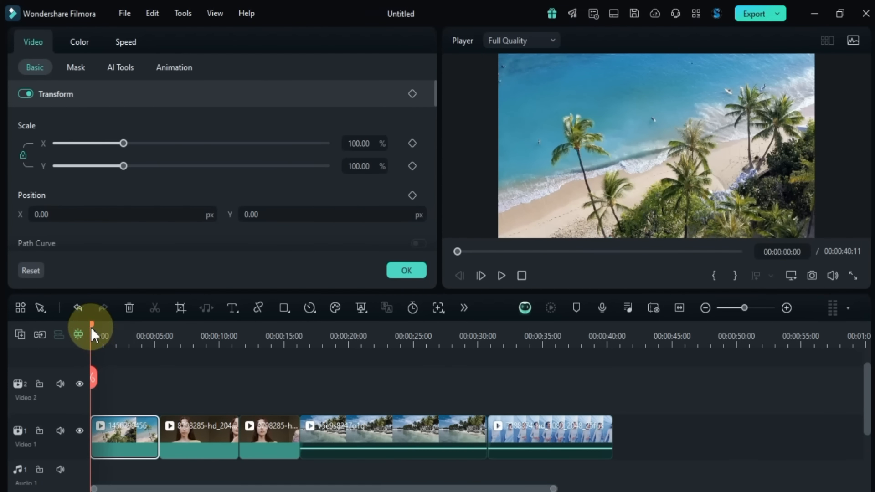
{"action": "left_click", "coordinate": [413, 95]}
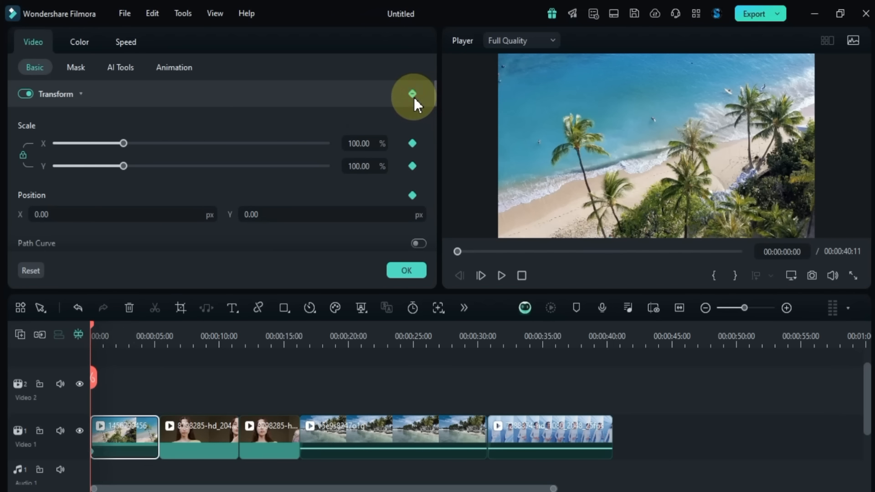
{"action": "scroll", "coordinate": [386, 154], "scroll_direction": "down", "scroll_amount": 1}
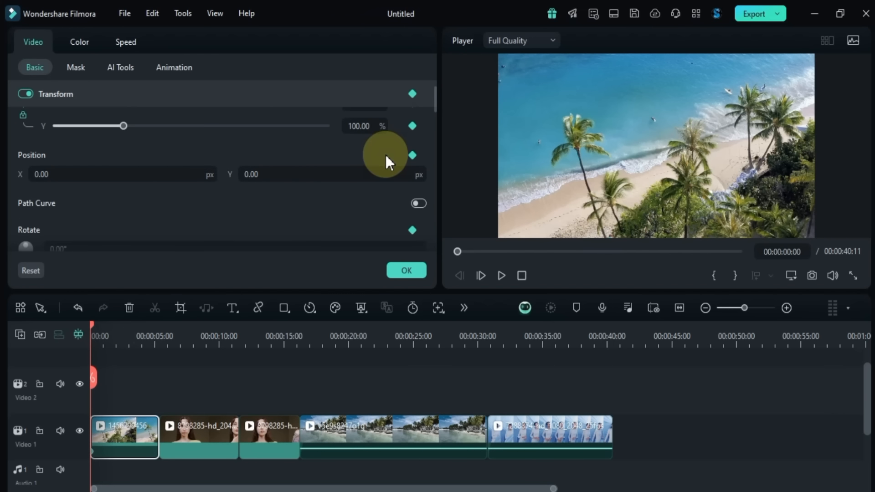
{"action": "scroll", "coordinate": [386, 154], "scroll_direction": "down", "scroll_amount": 2}
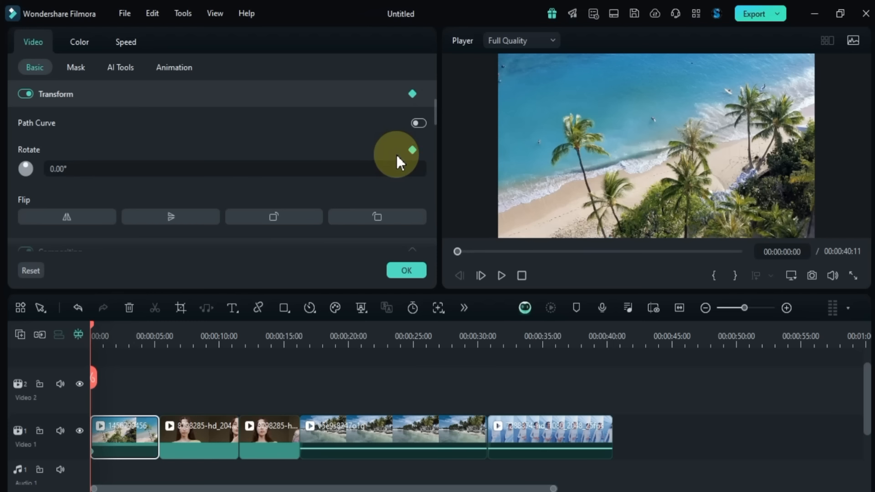
{"action": "scroll", "coordinate": [321, 184], "scroll_direction": "up", "scroll_amount": 3}
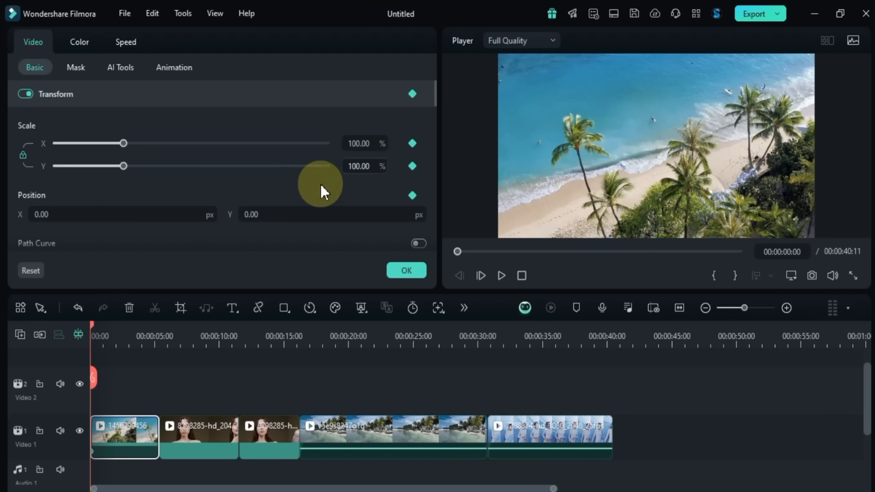
At 00:00:02:22, set the first clip's scale to 328% and its Position X to -655 px
{"action": "left_click_drag", "start_coordinate": [91, 326], "coordinate": [128, 327]}
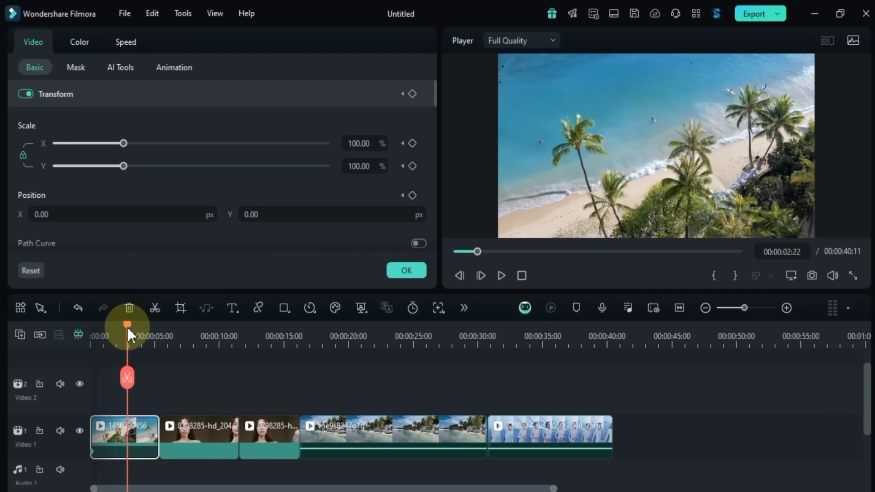
{"action": "left_click_drag", "start_coordinate": [361, 144], "coordinate": [360, 145]}
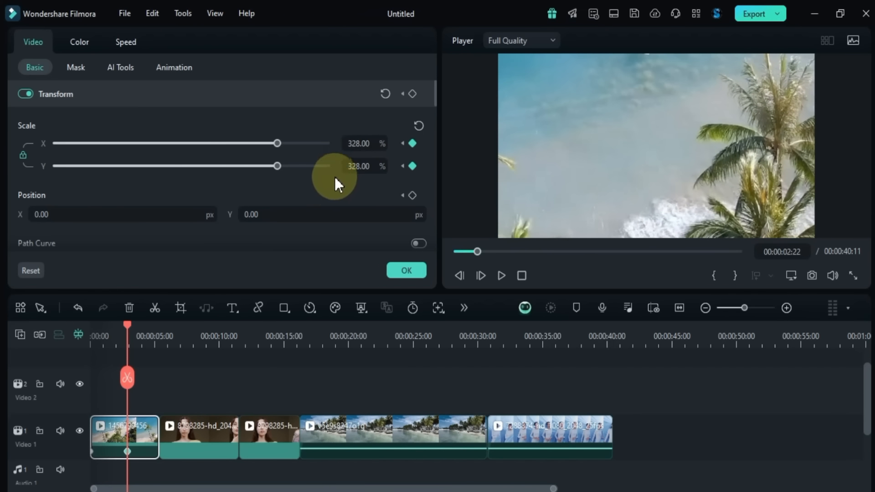
{"action": "mouse_move", "coordinate": [170, 212]}
{"action": "left_mouse_down"}
{"action": "mouse_move", "coordinate": [157, 208]}
{"action": "mouse_move", "coordinate": [170, 211]}
{"action": "left_mouse_up"}
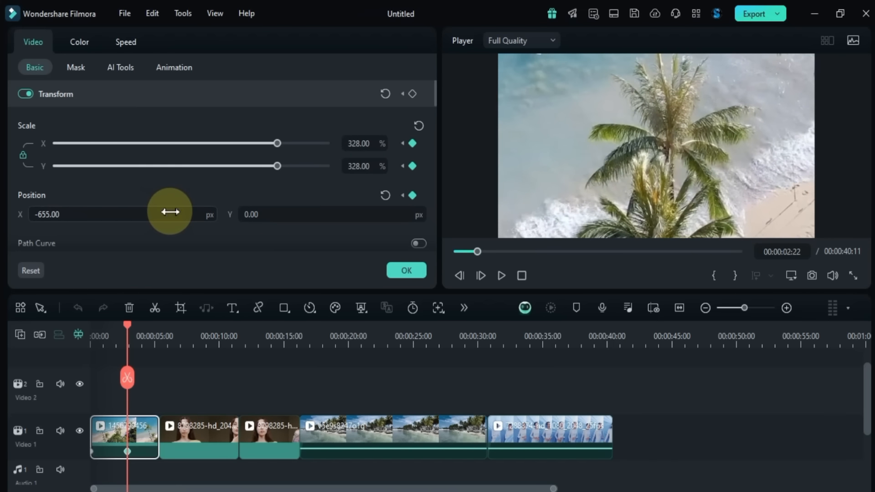
Rotate the first clip to 126° at 00:00:02:22 and reposition it to X 763 px, Y 101 px
{"action": "scroll", "coordinate": [378, 203], "scroll_direction": "down", "scroll_amount": 2}
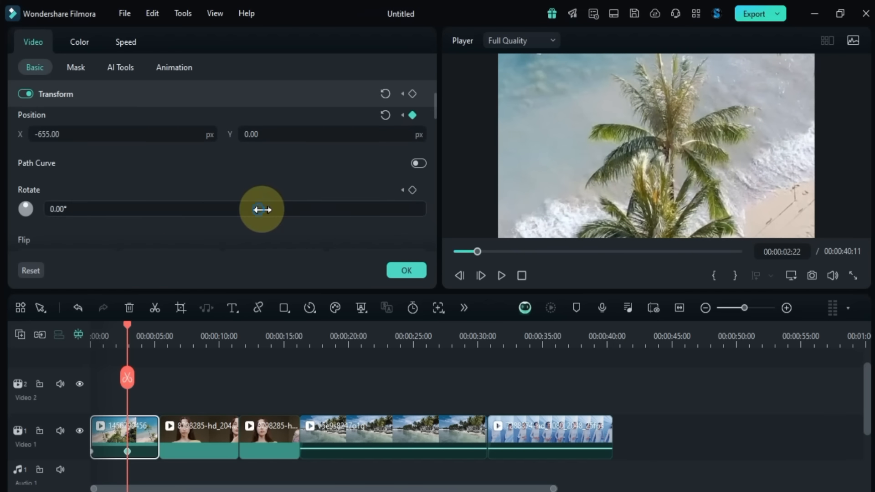
{"action": "left_click_drag", "start_coordinate": [262, 209], "coordinate": [255, 209]}
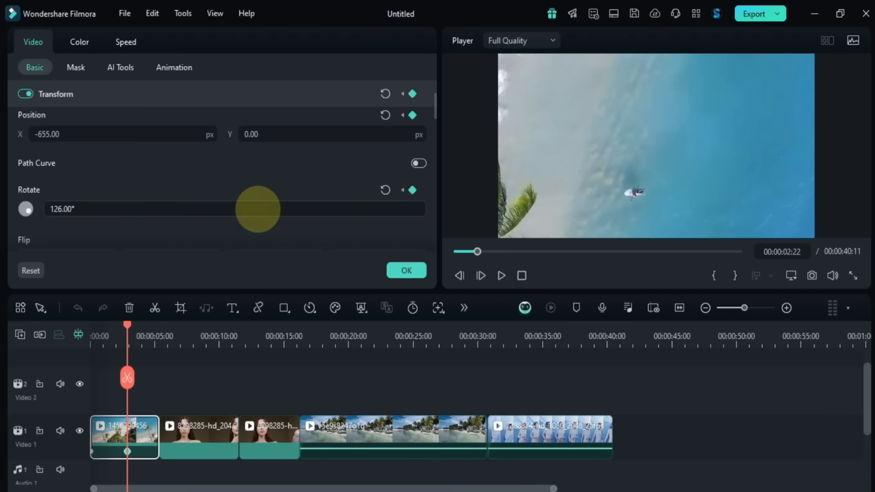
{"action": "left_click_drag", "start_coordinate": [162, 133], "coordinate": [156, 155]}
{"action": "left_click_drag", "start_coordinate": [372, 134], "coordinate": [370, 132]}
At 00:00:05:04, reset all Transform values of the first clip to their defaults
{"action": "left_click_drag", "start_coordinate": [130, 325], "coordinate": [157, 334]}
{"action": "scroll", "coordinate": [407, 192], "scroll_direction": "up", "scroll_amount": 3}
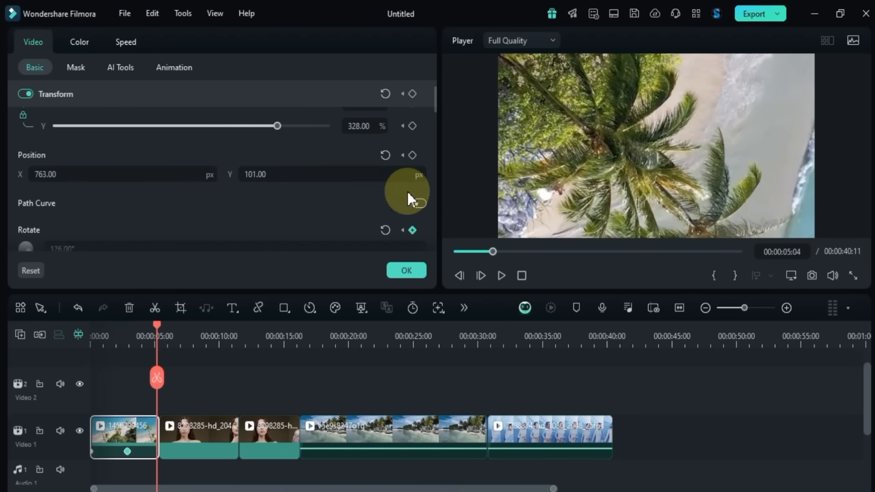
{"action": "left_click", "coordinate": [385, 94]}
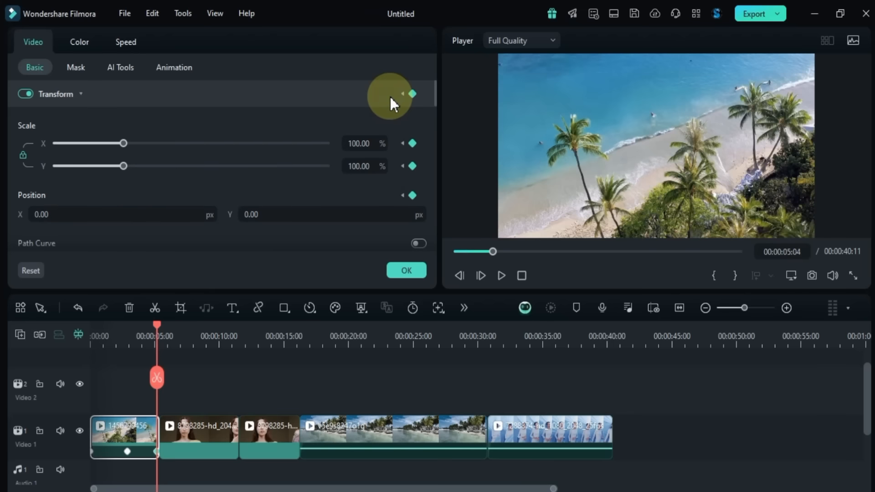
Retime the first clip's last keyframe to 00:00:04:21 and its middle one to 00:00:02:06, and play the animation from the start
{"action": "left_click", "coordinate": [152, 452]}
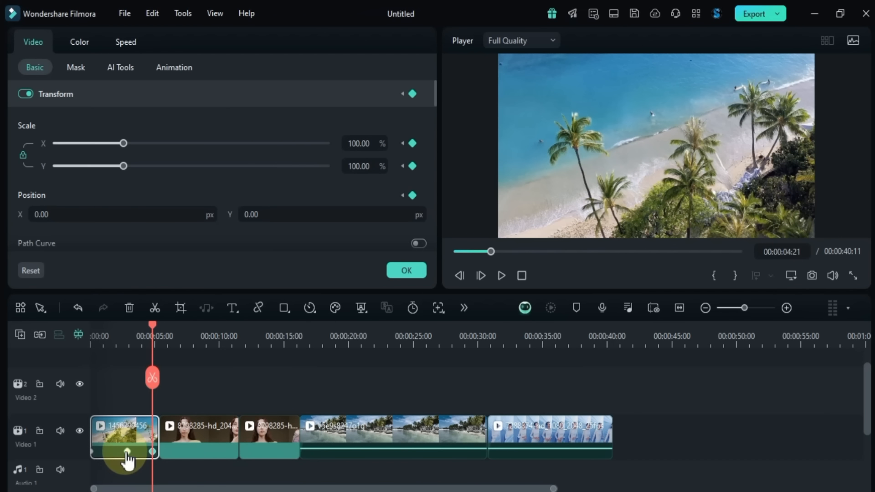
{"action": "left_click_drag", "start_coordinate": [127, 452], "coordinate": [119, 452]}
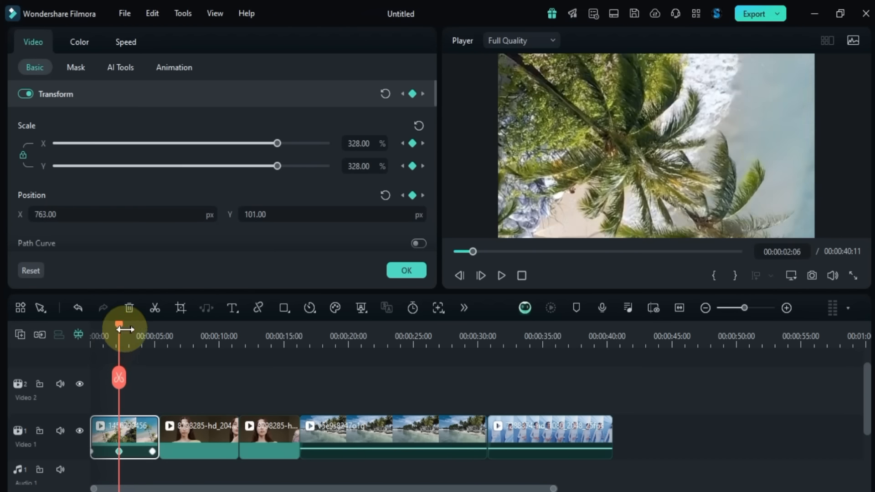
{"action": "left_click_drag", "start_coordinate": [120, 327], "coordinate": [76, 346]}
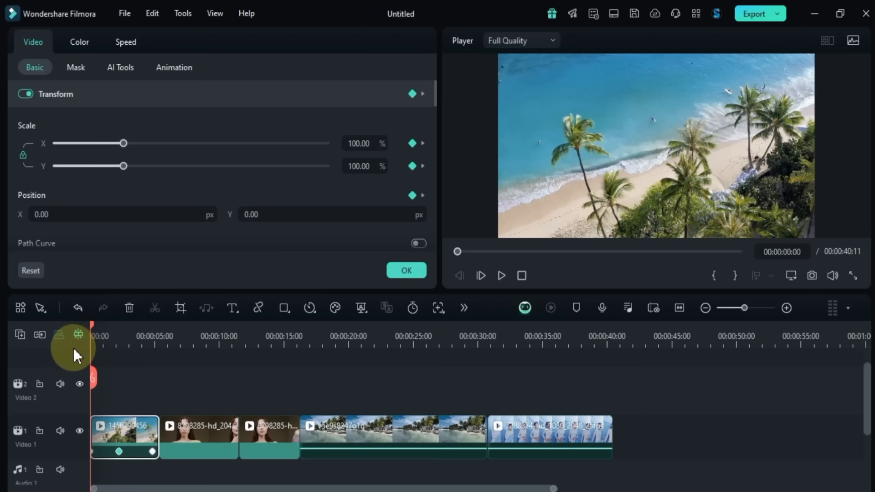
{"action": "key", "text": "space"}
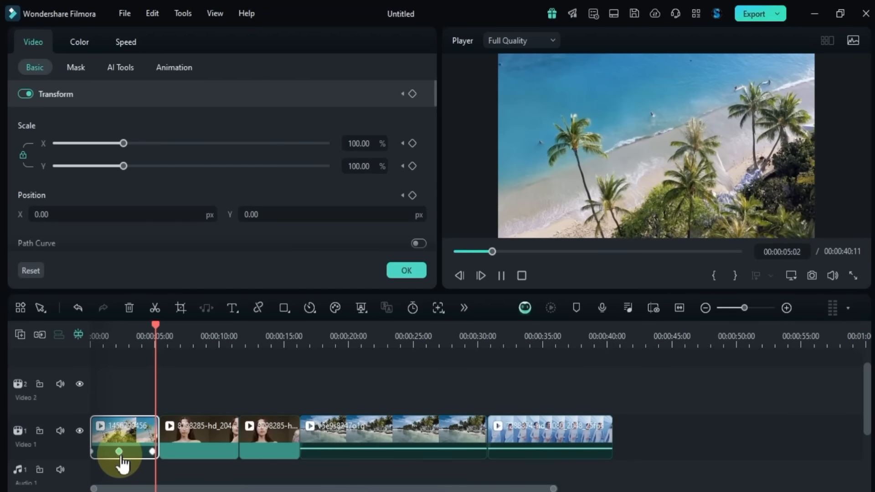
Pause playback and, at 00:00:01:05, set the first clip's Position X to -25.25 px
{"action": "key", "text": "space"}
{"action": "left_click", "coordinate": [120, 453]}
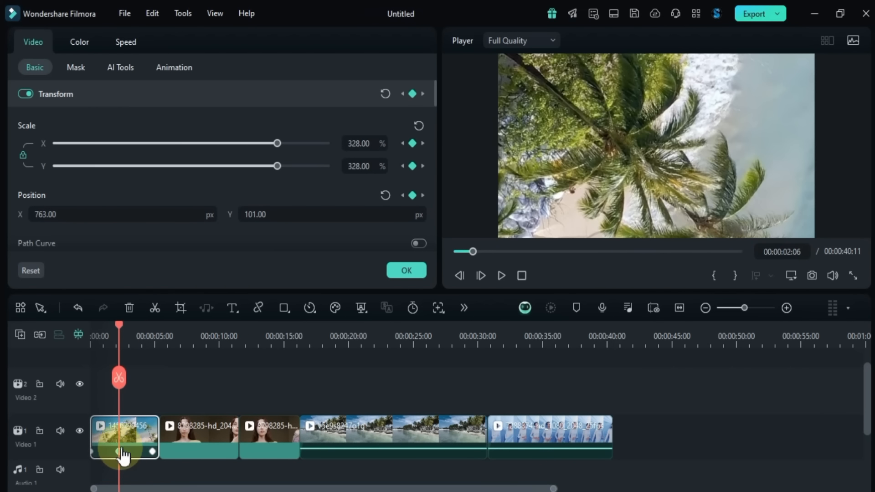
{"action": "left_click_drag", "start_coordinate": [121, 337], "coordinate": [106, 346]}
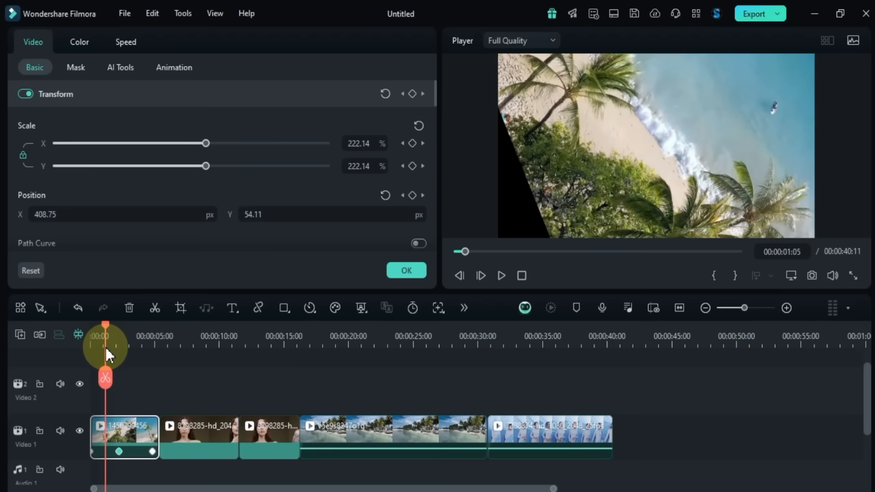
{"action": "mouse_move", "coordinate": [141, 215]}
{"action": "left_mouse_down"}
{"action": "mouse_move", "coordinate": [123, 209]}
{"action": "mouse_move", "coordinate": [143, 209]}
{"action": "left_mouse_up"}
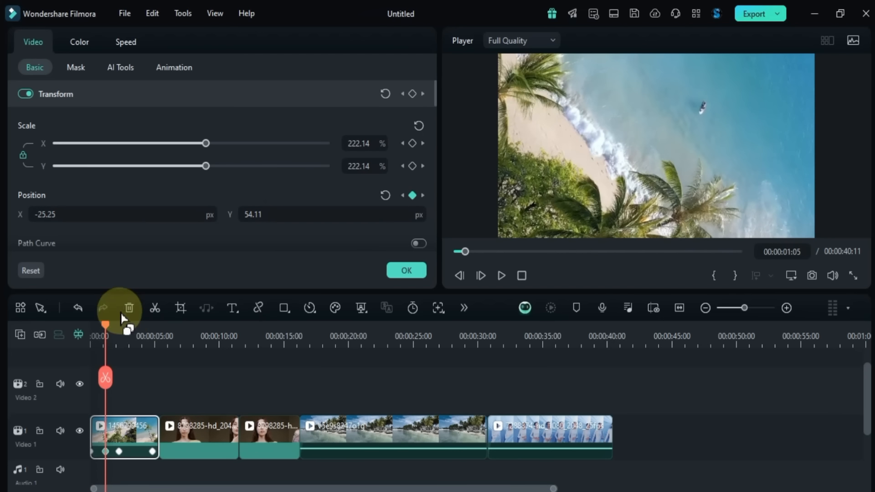
At 00:00:01:02, set the first clip's linked scale to 324.93% and play the animation from the start
{"action": "mouse_move", "coordinate": [107, 333]}
{"action": "left_mouse_down"}
{"action": "mouse_move", "coordinate": [86, 339]}
{"action": "mouse_move", "coordinate": [105, 345]}
{"action": "left_mouse_up"}
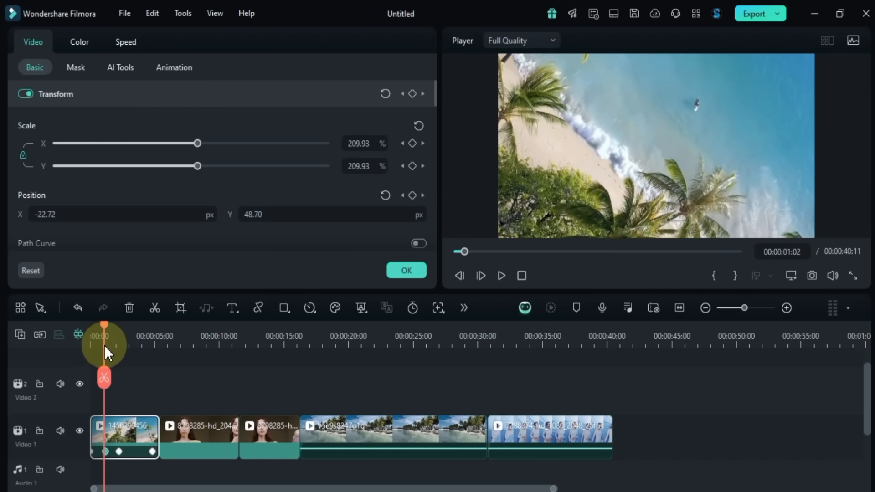
{"action": "left_click_drag", "start_coordinate": [364, 143], "coordinate": [380, 144]}
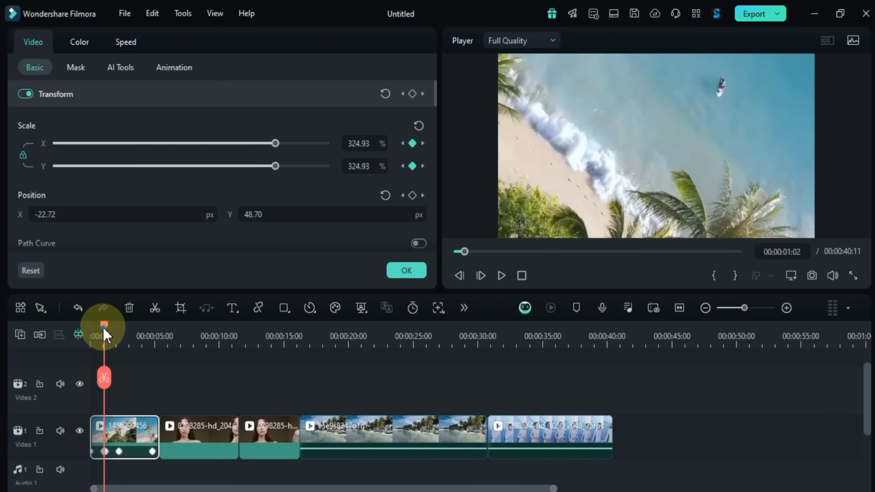
{"action": "left_click_drag", "start_coordinate": [103, 327], "coordinate": [90, 337]}
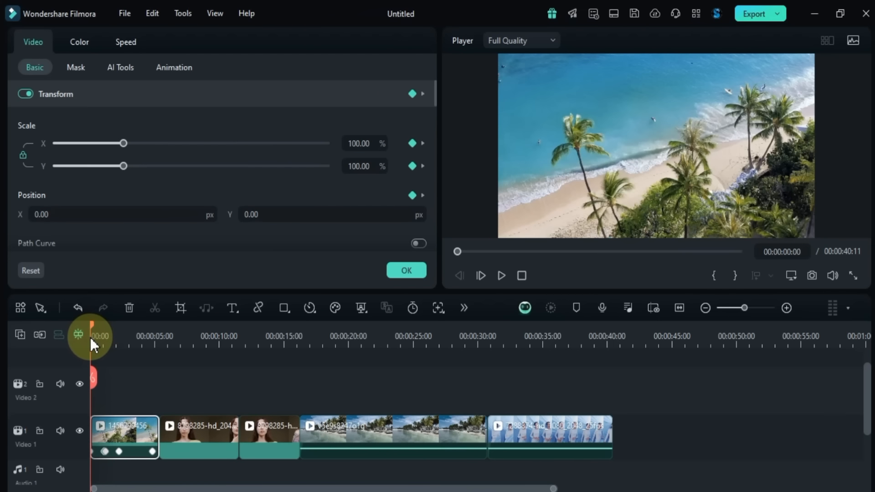
{"action": "key", "text": "space"}
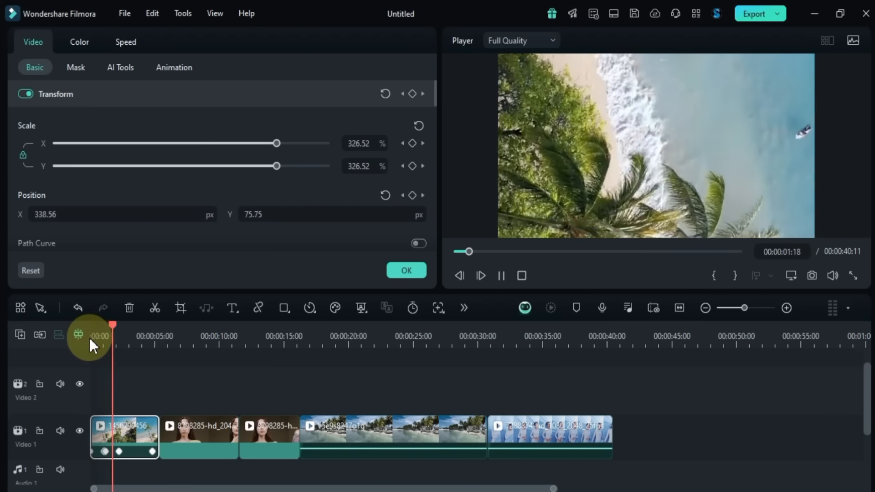
At 00:00:03:15, set the first clip's Position X to -109.11 px and scale to 417.74%, and replay the animation from the start
{"action": "key", "text": "space"}
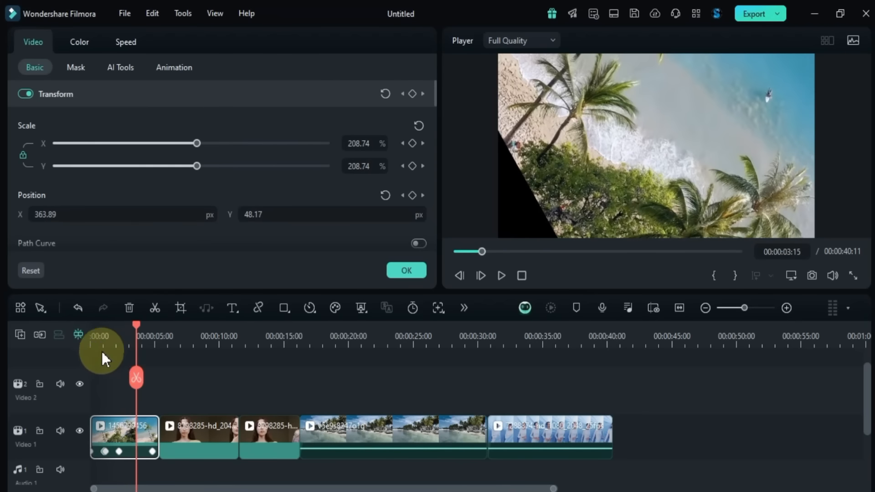
{"action": "mouse_move", "coordinate": [156, 215]}
{"action": "left_mouse_down"}
{"action": "mouse_move", "coordinate": [107, 210]}
{"action": "mouse_move", "coordinate": [146, 210]}
{"action": "left_mouse_up"}
{"action": "left_click_drag", "start_coordinate": [367, 144], "coordinate": [372, 146]}
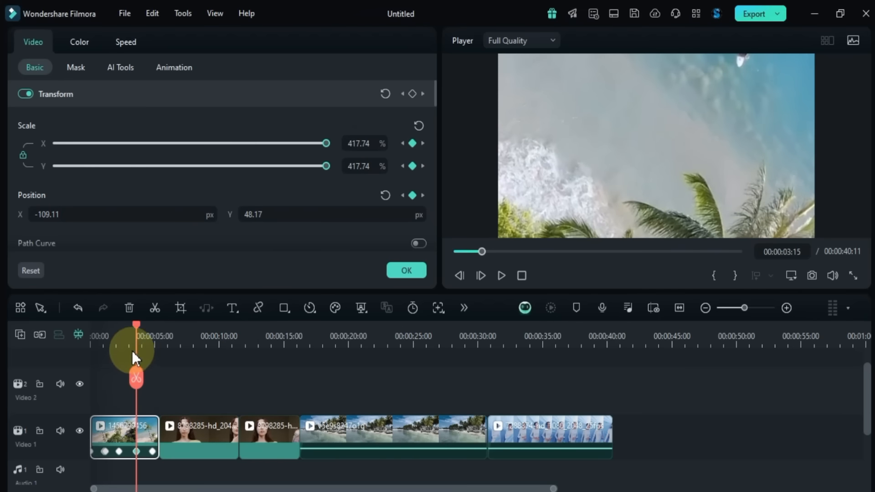
{"action": "left_click_drag", "start_coordinate": [135, 326], "coordinate": [89, 357]}
{"action": "key", "text": "space"}
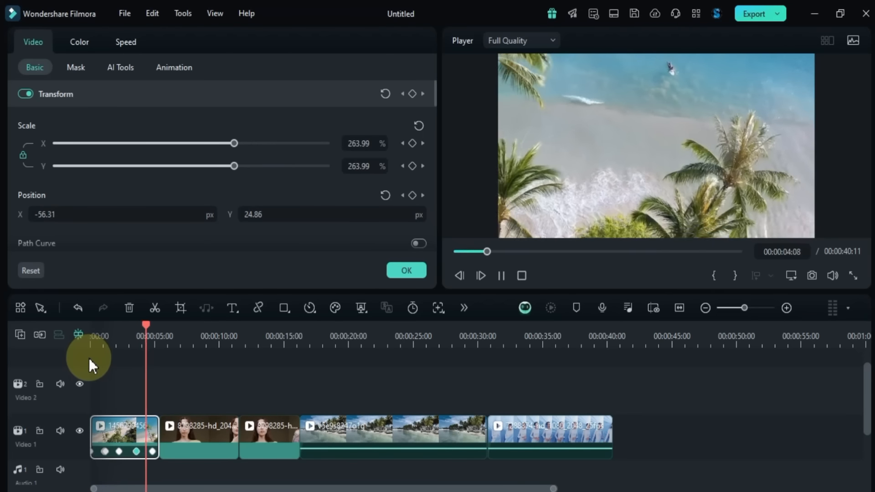
{"action": "key", "text": "space"}
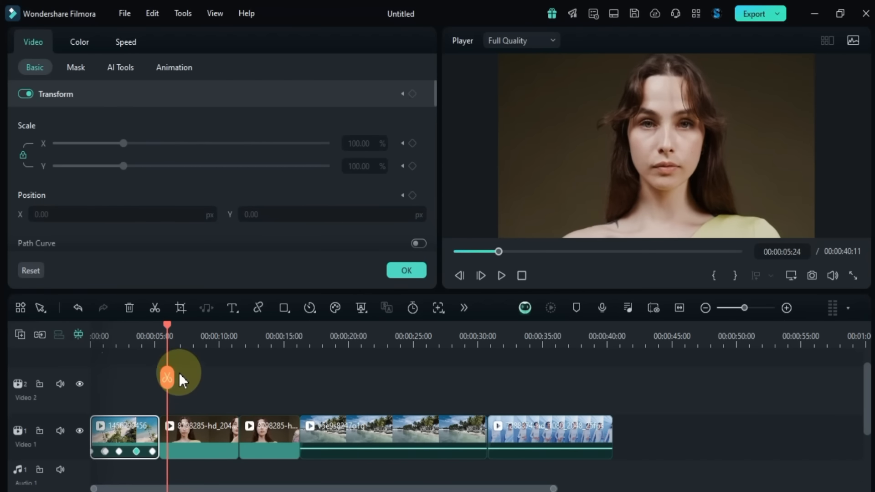
Show the first clip's keyframe animation and enlarge the timeline to view its separate Scale, Position and Rotate keyframes
{"action": "left_click_drag", "start_coordinate": [166, 330], "coordinate": [100, 371]}
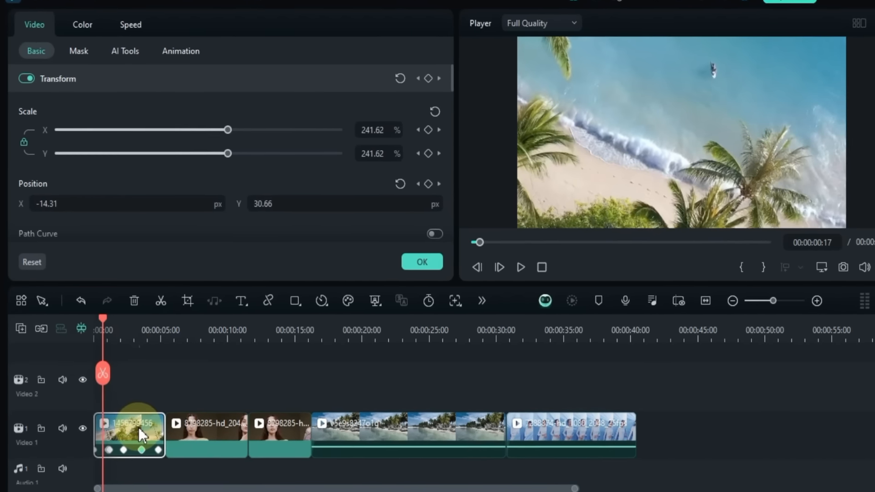
{"action": "right_click", "coordinate": [139, 428]}
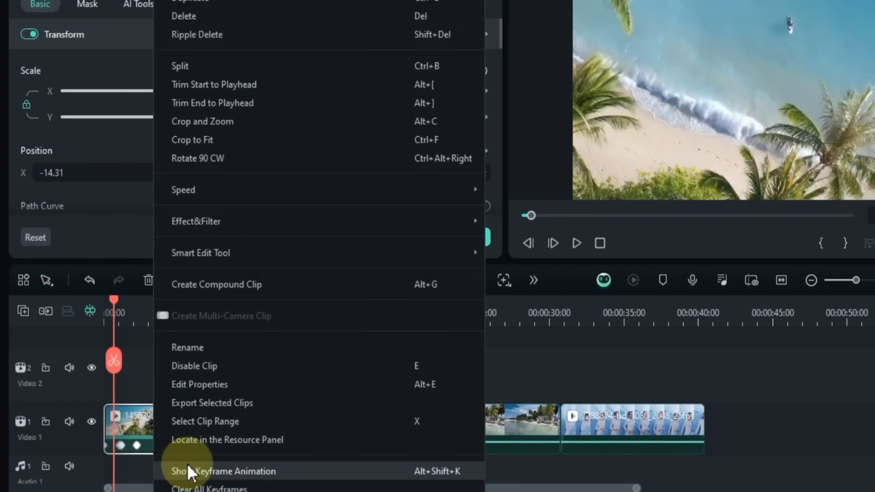
{"action": "left_click", "coordinate": [291, 474]}
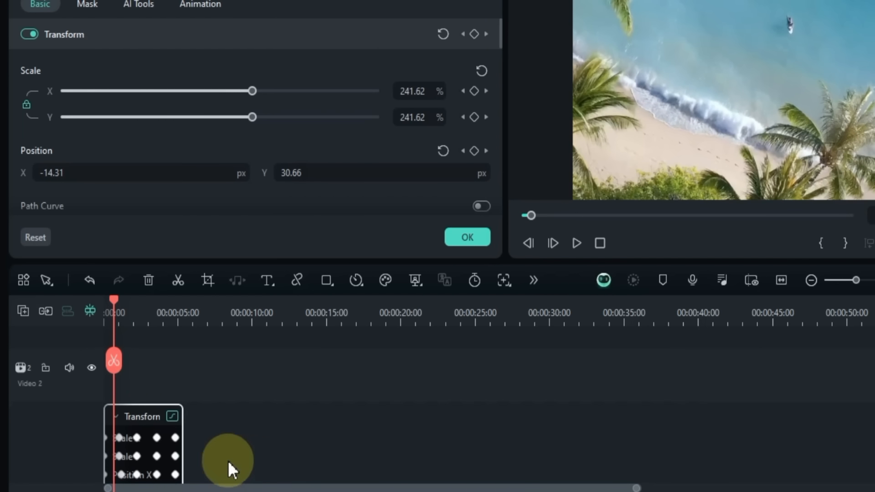
{"action": "scroll", "coordinate": [164, 445], "scroll_direction": "down", "scroll_amount": 2}
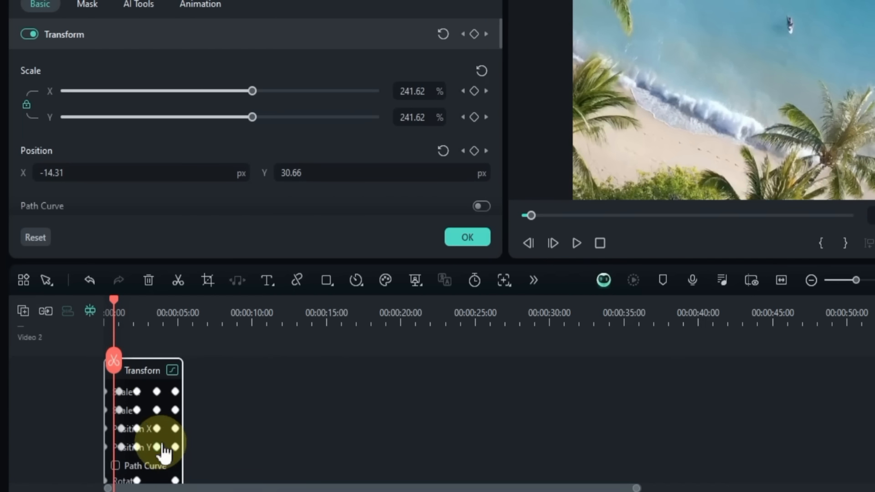
{"action": "left_click_drag", "start_coordinate": [157, 314], "coordinate": [336, 312]}
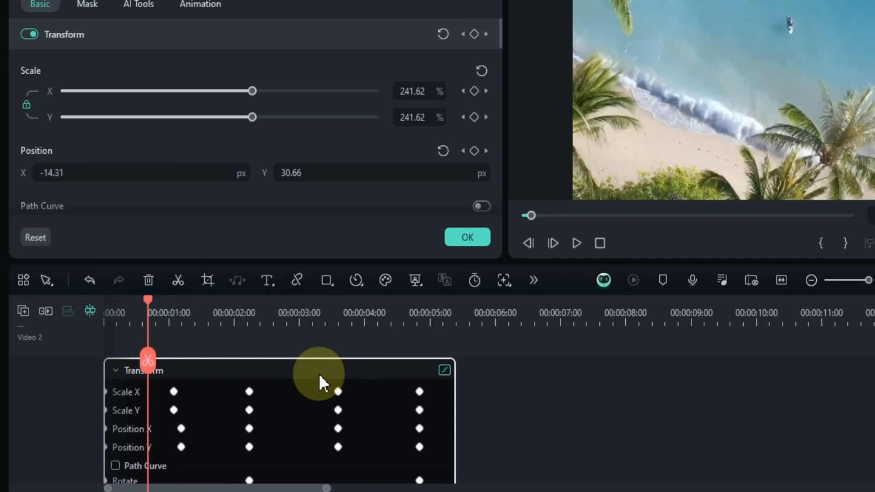
{"action": "left_click_drag", "start_coordinate": [143, 298], "coordinate": [100, 335]}
{"action": "scroll", "coordinate": [210, 420], "scroll_direction": "down", "scroll_amount": 2}
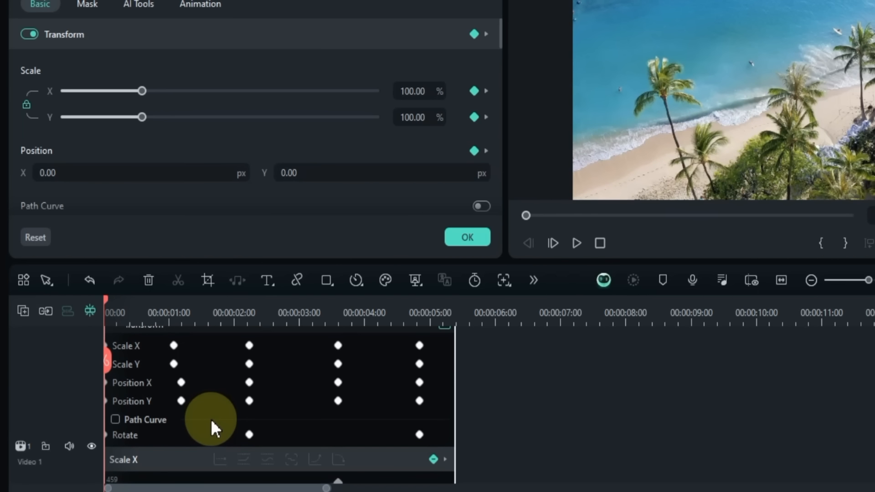
{"action": "scroll", "coordinate": [210, 419], "scroll_direction": "up", "scroll_amount": 1}
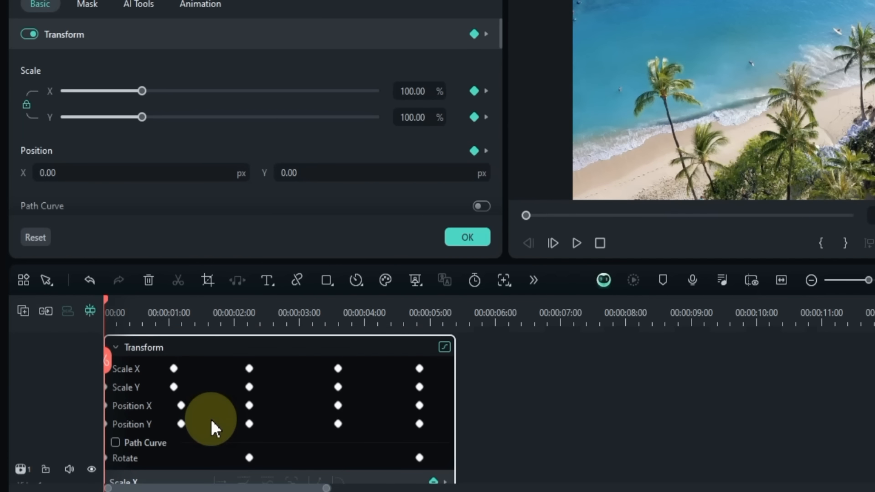
Try moving the fourth Scale X and Scale Y keyframes to 00:00:03:07 and play the result
{"action": "left_click_drag", "start_coordinate": [340, 371], "coordinate": [301, 389]}
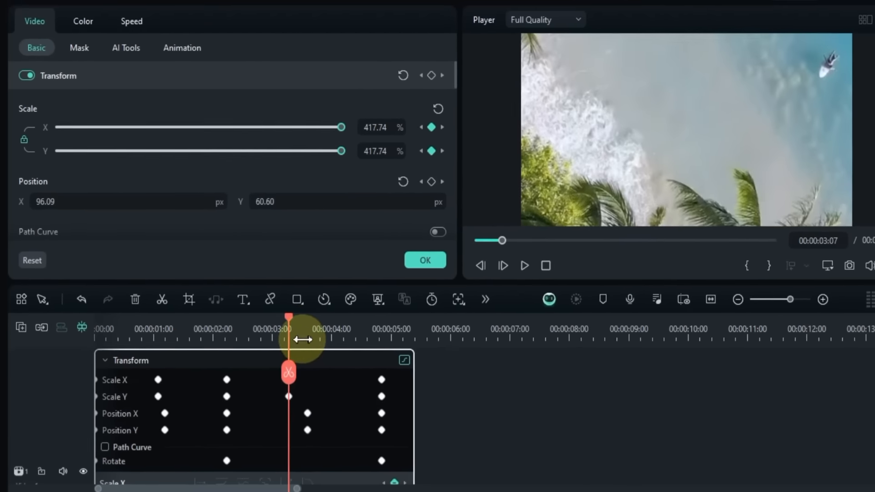
{"action": "key", "text": "space"}
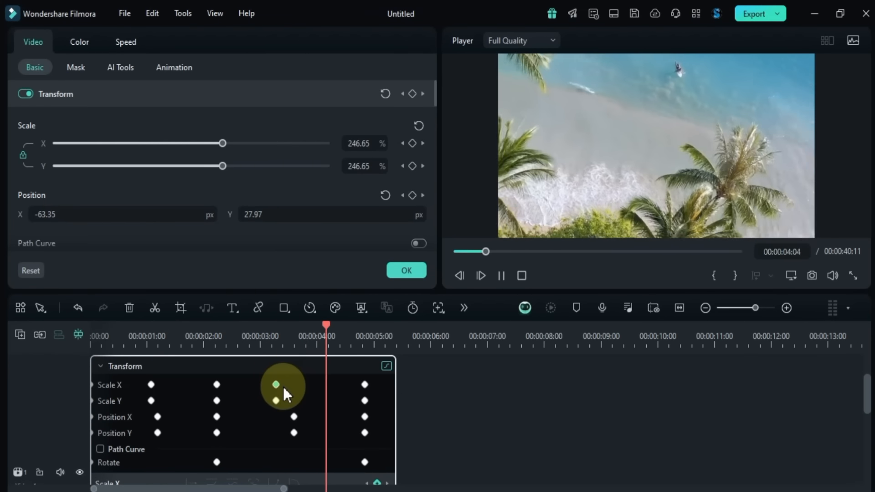
{"action": "key", "text": "space"}
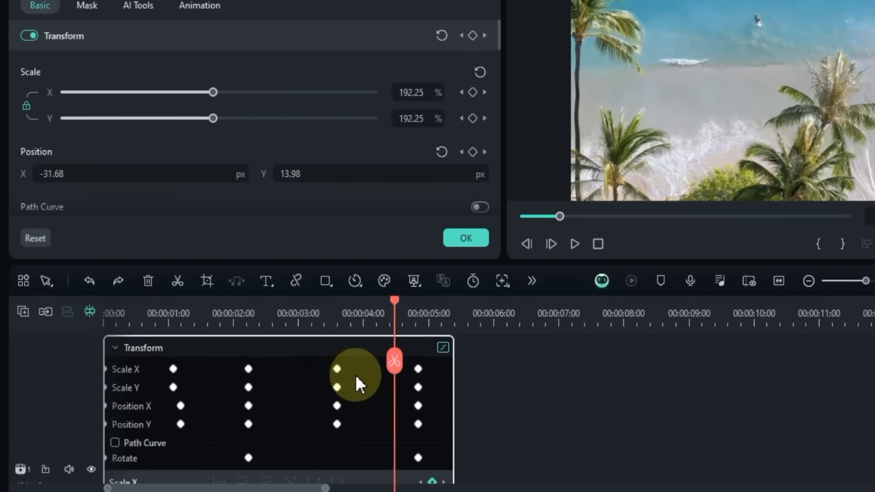
Turn on Path Curve for the first clip, scrub to 00:00:04:15 to check its motion path, and turn the option off again
{"action": "scroll", "coordinate": [348, 374], "scroll_direction": "down", "scroll_amount": 3}
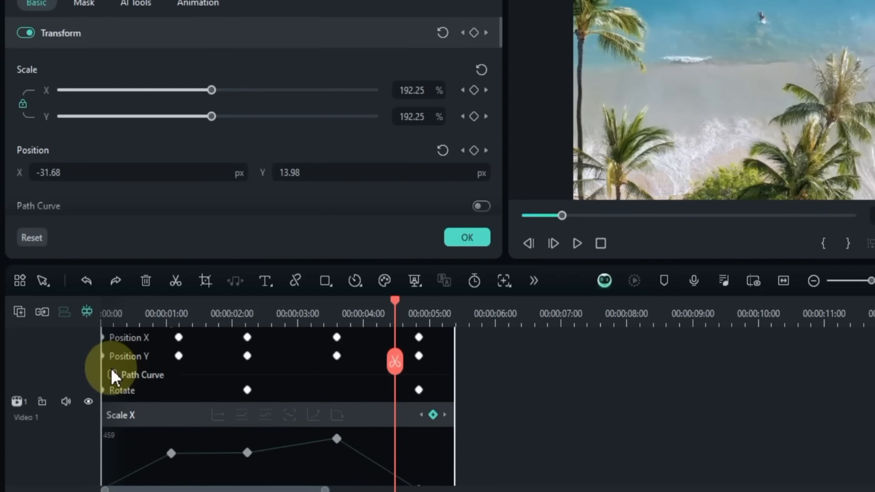
{"action": "scroll", "coordinate": [215, 141], "scroll_direction": "down", "scroll_amount": 2}
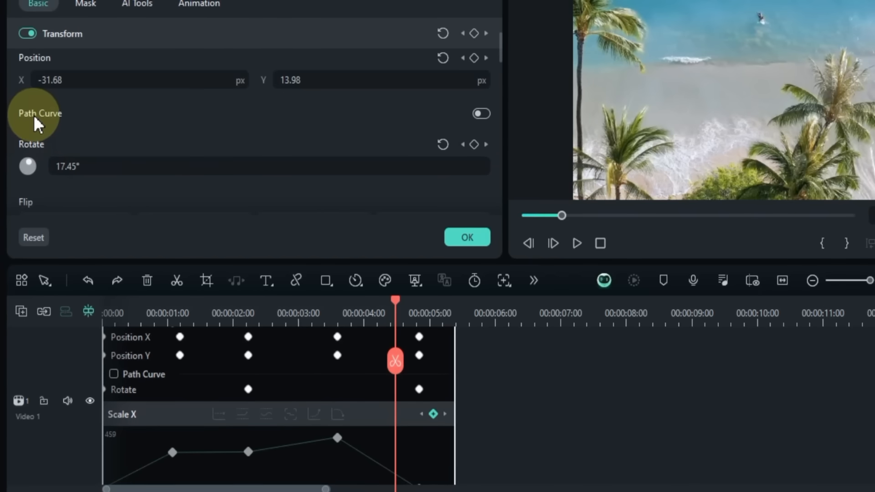
{"action": "left_click", "coordinate": [481, 114]}
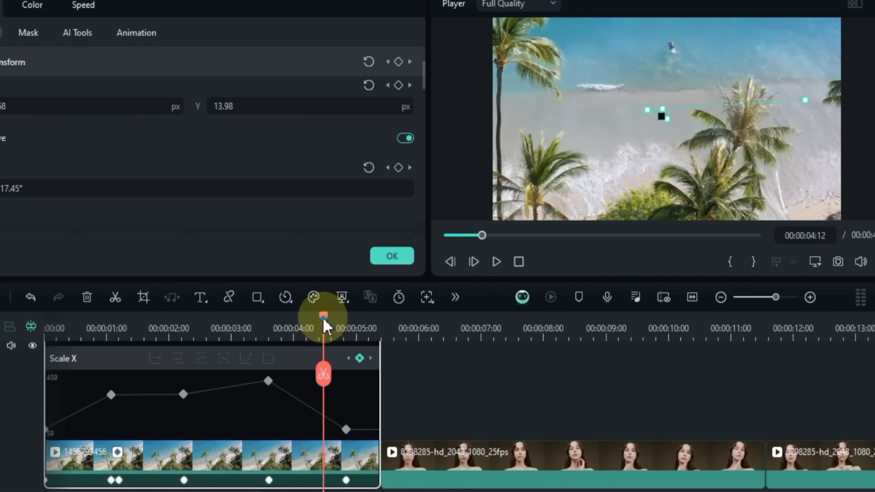
{"action": "left_click_drag", "start_coordinate": [323, 324], "coordinate": [336, 416]}
{"action": "scroll", "coordinate": [279, 445], "scroll_direction": "up", "scroll_amount": 2}
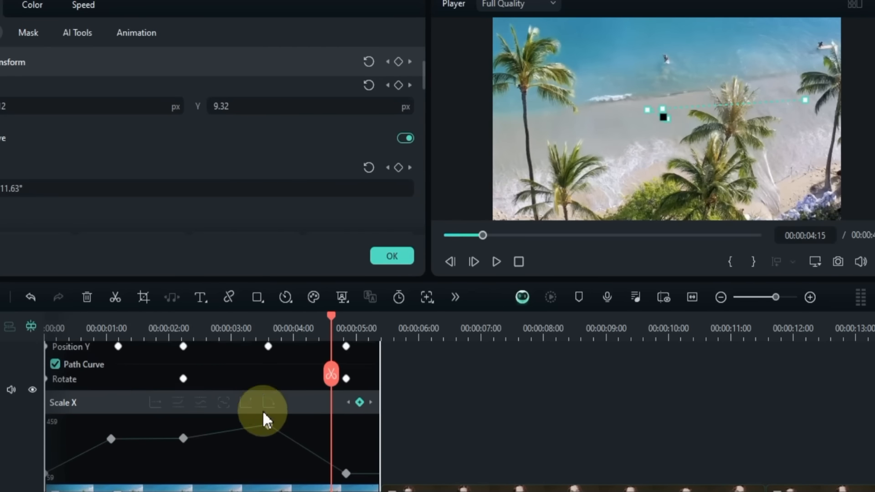
{"action": "left_click", "coordinate": [55, 365]}
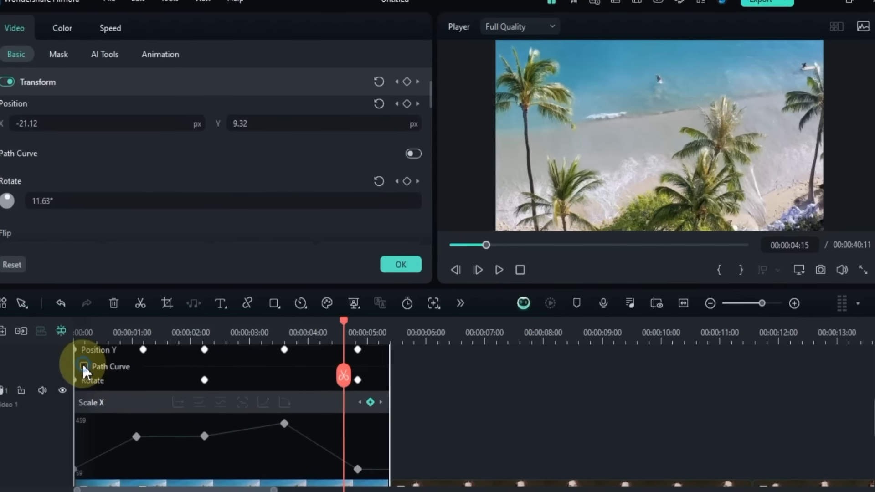
Select the last four keyframes on the Scale X graph, smooth them into a curve with handles, and play the clip from the start
{"action": "left_click", "coordinate": [357, 342]}
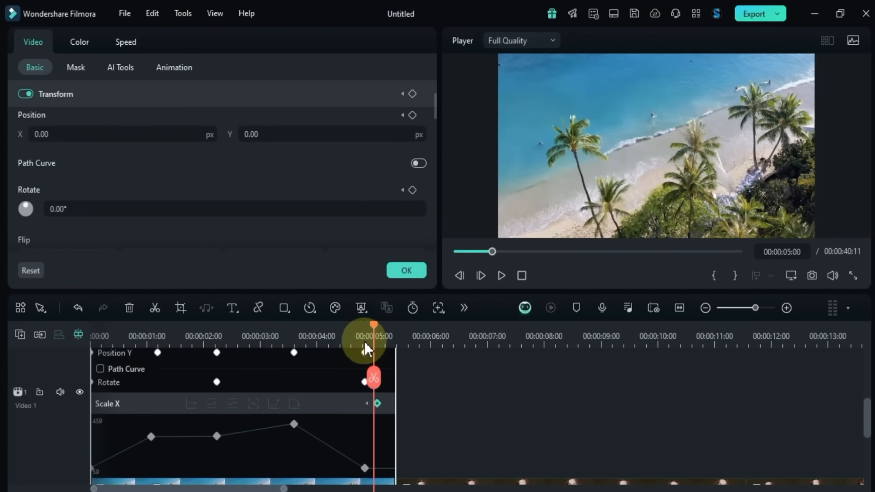
{"action": "left_click_drag", "start_coordinate": [364, 349], "coordinate": [122, 413]}
{"action": "scroll", "coordinate": [168, 410], "scroll_direction": "down", "scroll_amount": 1}
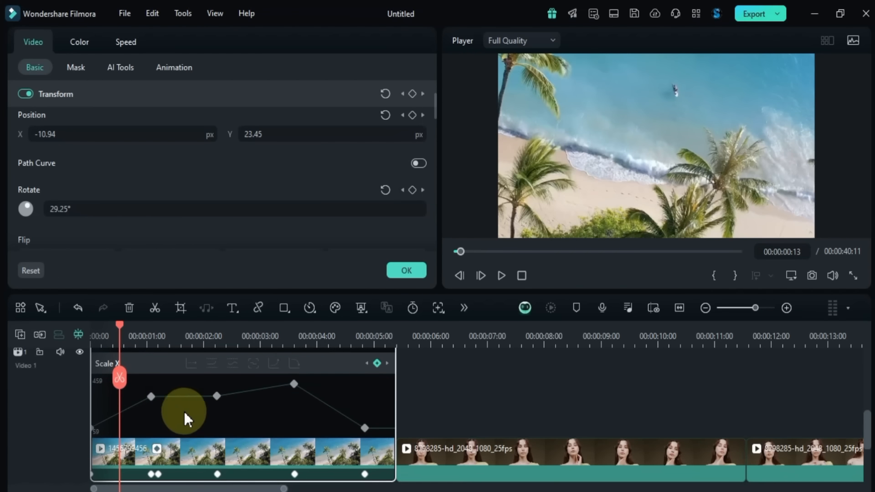
{"action": "scroll", "coordinate": [196, 415], "scroll_direction": "up", "scroll_amount": 1}
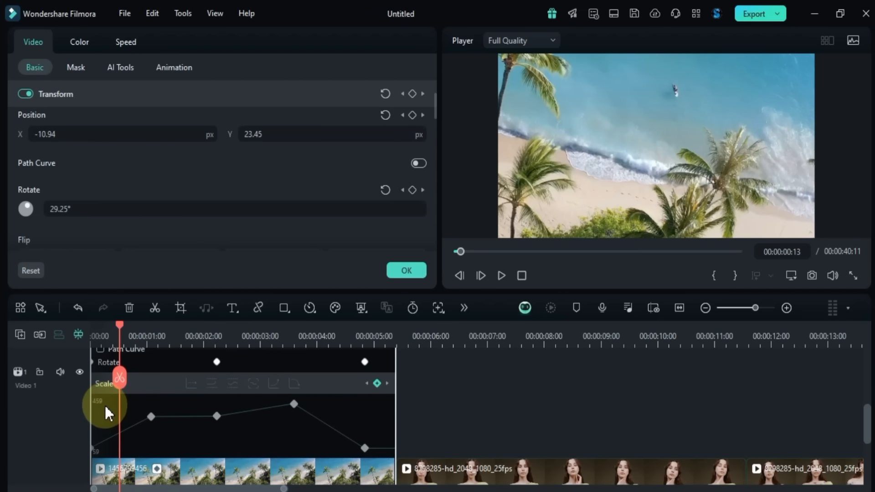
{"action": "left_click_drag", "start_coordinate": [106, 405], "coordinate": [410, 453]}
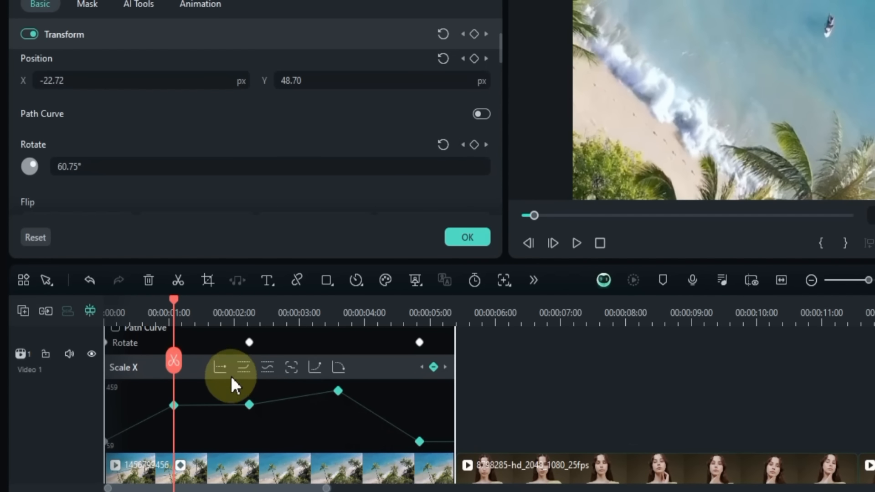
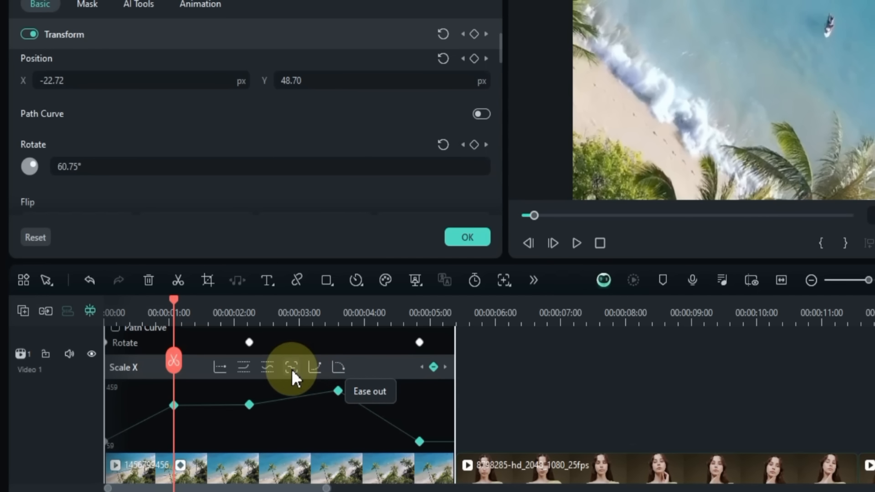
{"action": "left_click", "coordinate": [267, 368]}
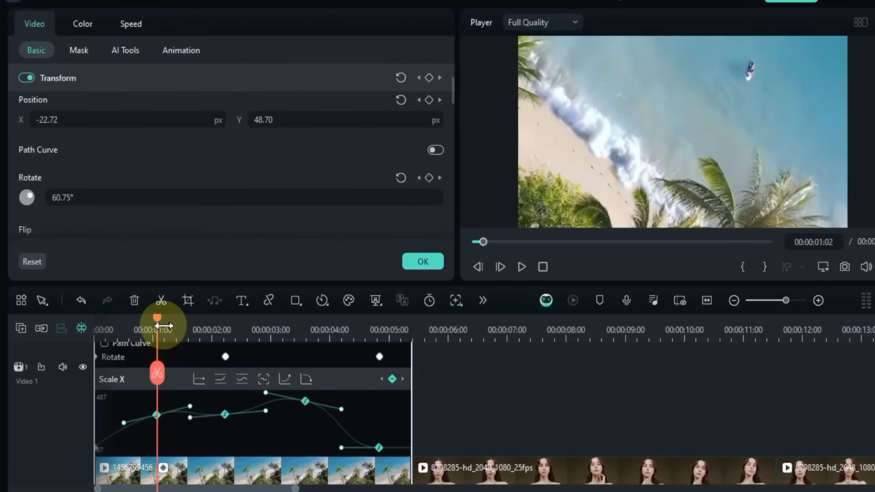
{"action": "left_click_drag", "start_coordinate": [170, 304], "coordinate": [125, 343]}
{"action": "key", "text": "space"}
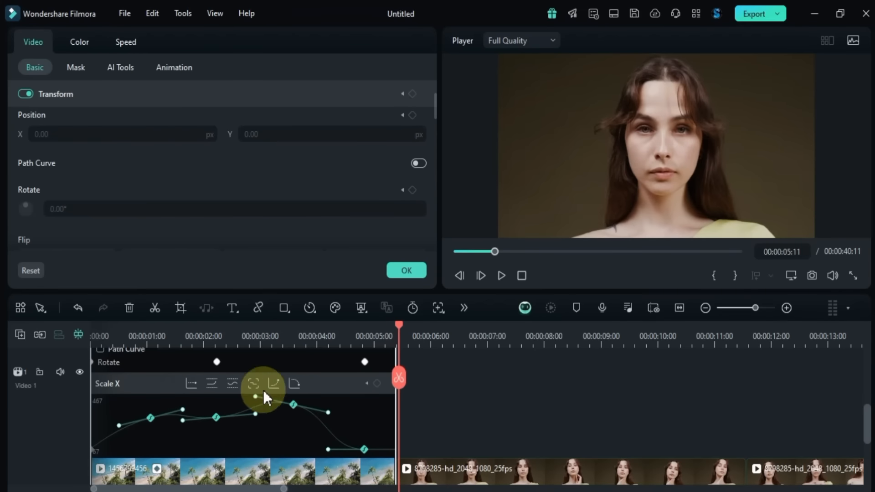
Reshape the first clip's Scale X curve by adjusting its keyframe handles, and play the clip from the start
{"action": "left_click_drag", "start_coordinate": [397, 329], "coordinate": [289, 382]}
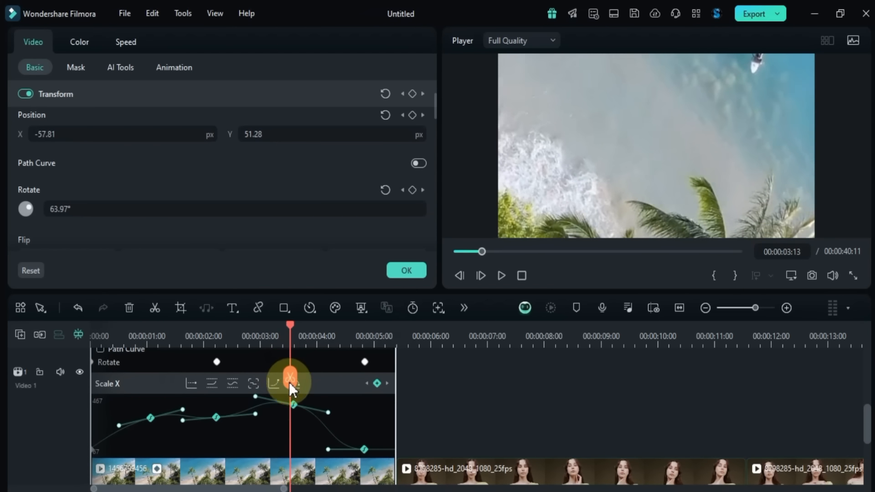
{"action": "left_click", "coordinate": [290, 414]}
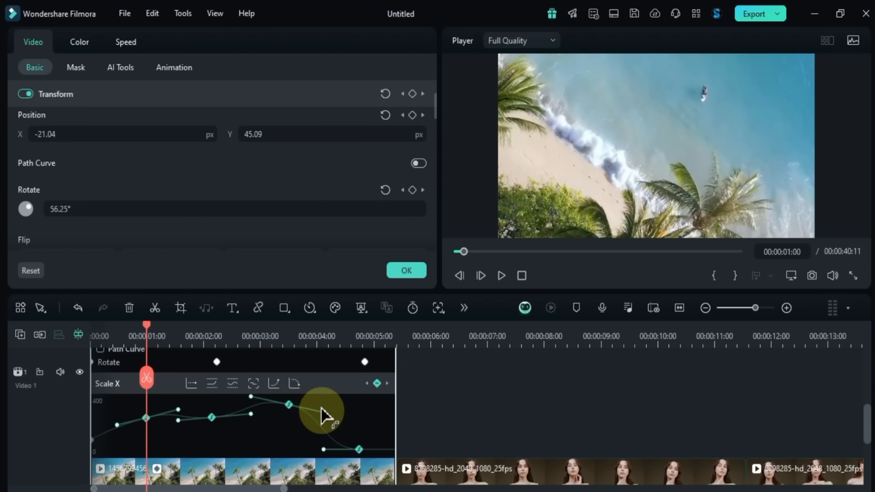
{"action": "left_click_drag", "start_coordinate": [323, 415], "coordinate": [323, 417]}
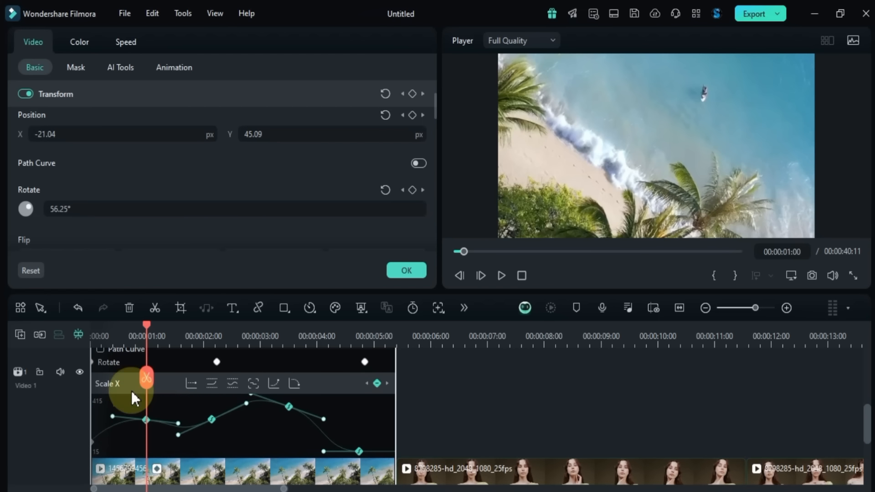
{"action": "left_click_drag", "start_coordinate": [147, 338], "coordinate": [77, 359]}
{"action": "key", "text": "space"}
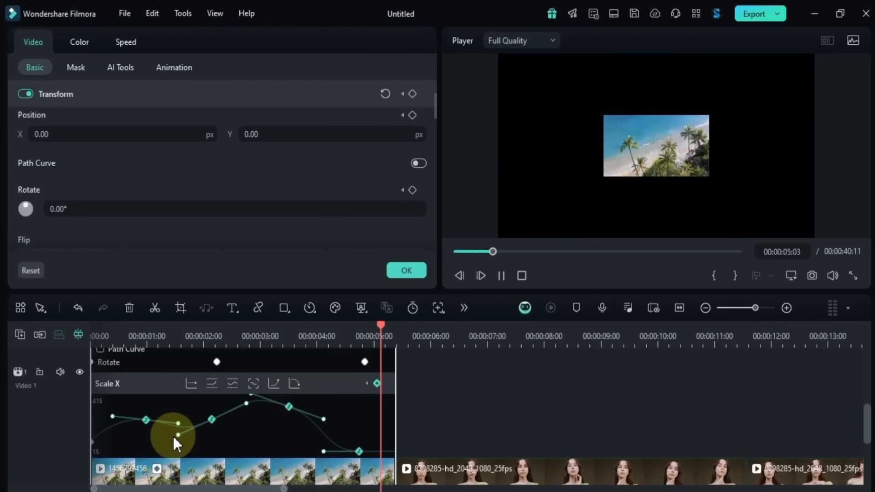
{"action": "key", "text": "space"}
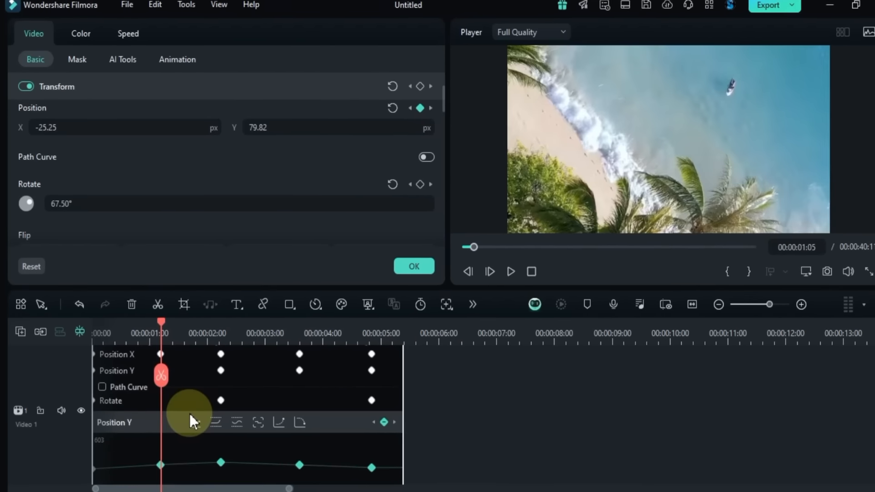
Smooth the last two keyframes on the first clip's Rotate graph into a curve, adjust the handles, and play the clip
{"action": "left_click", "coordinate": [192, 396]}
{"action": "left_click_drag", "start_coordinate": [185, 423], "coordinate": [442, 465]}
{"action": "left_click", "coordinate": [249, 427]}
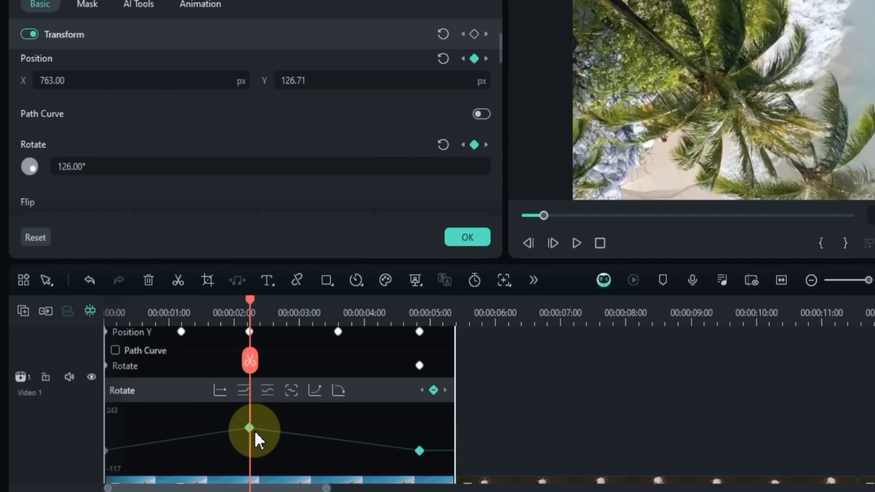
{"action": "left_click", "coordinate": [266, 392]}
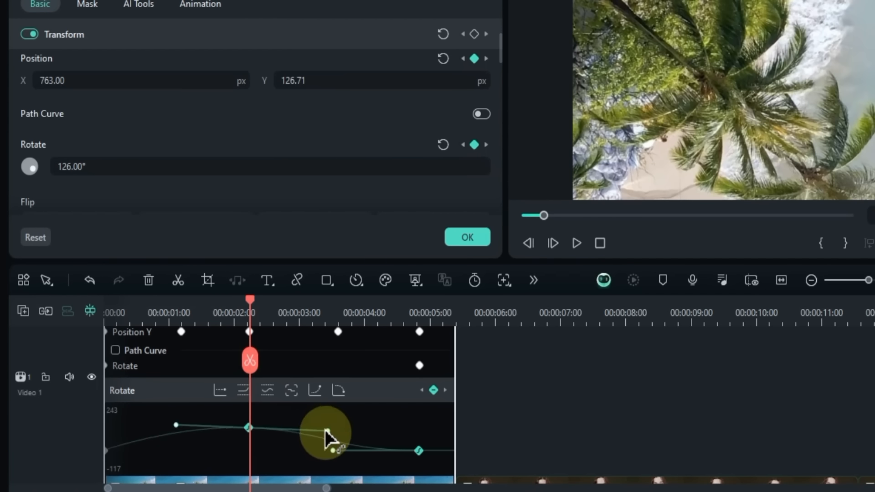
{"action": "left_click_drag", "start_coordinate": [325, 430], "coordinate": [332, 465]}
{"action": "left_click_drag", "start_coordinate": [251, 322], "coordinate": [155, 364]}
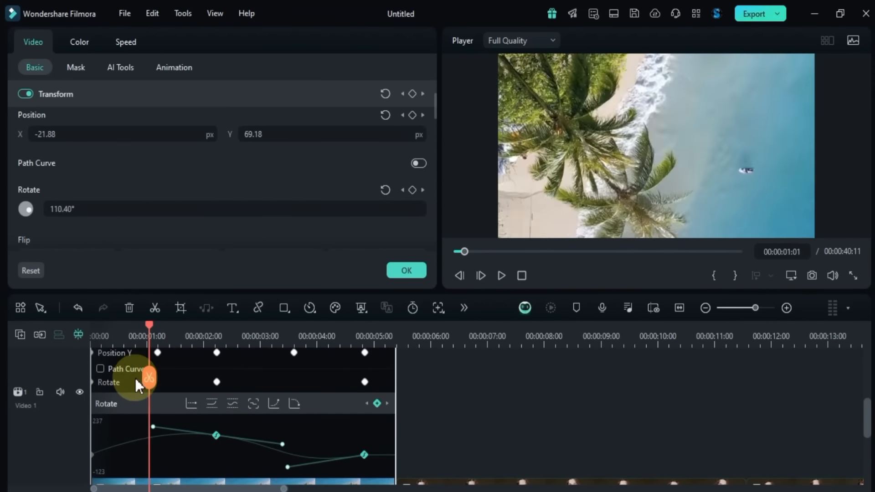
{"action": "key", "text": "space"}
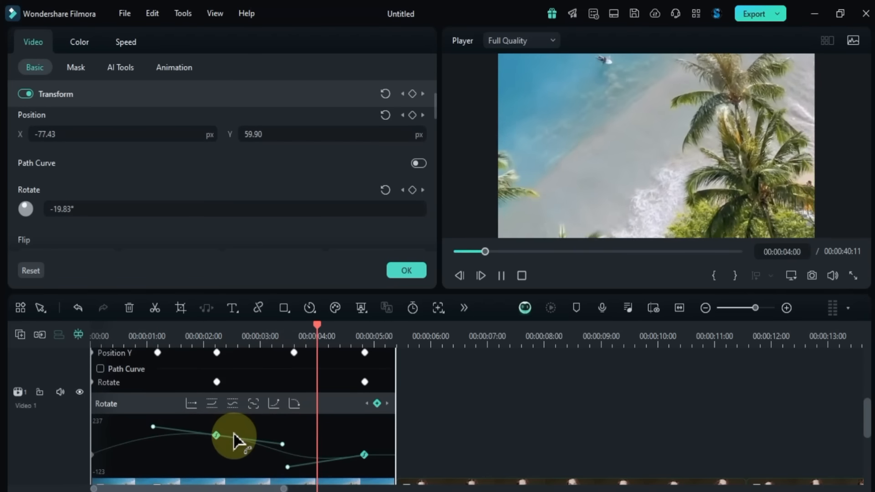
{"action": "key", "text": "space"}
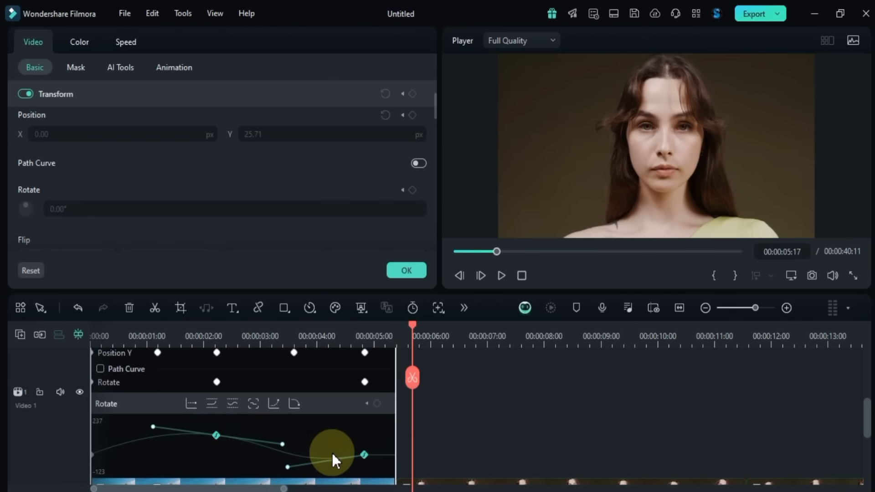
Hide the first clip's keyframe animation on the timeline, show it once more, and collapse it again
{"action": "left_click_drag", "start_coordinate": [412, 327], "coordinate": [182, 389]}
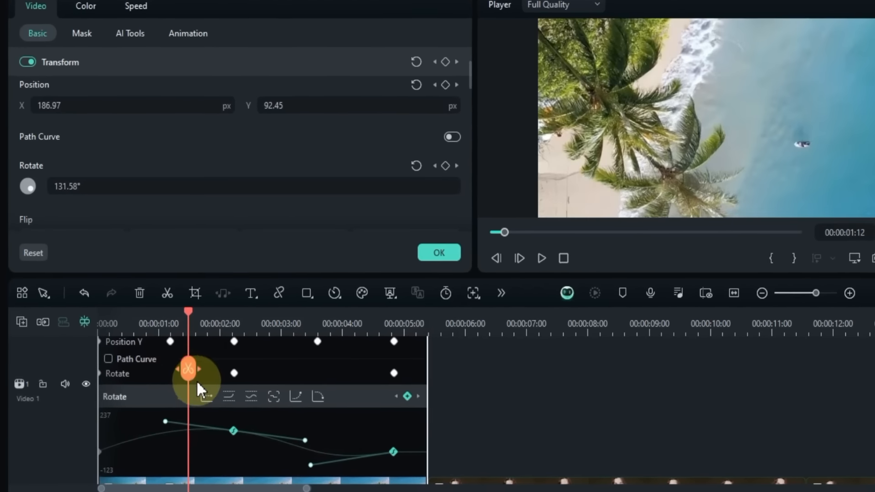
{"action": "scroll", "coordinate": [300, 435], "scroll_direction": "up", "scroll_amount": 1}
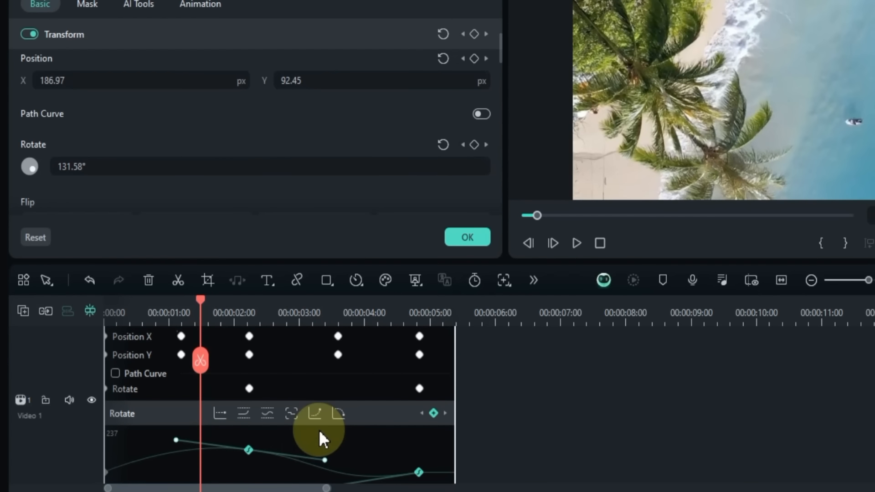
{"action": "scroll", "coordinate": [319, 430], "scroll_direction": "down", "scroll_amount": 2}
{"action": "scroll", "coordinate": [181, 400], "scroll_direction": "down", "scroll_amount": 1}
{"action": "scroll", "coordinate": [182, 399], "scroll_direction": "up", "scroll_amount": 2}
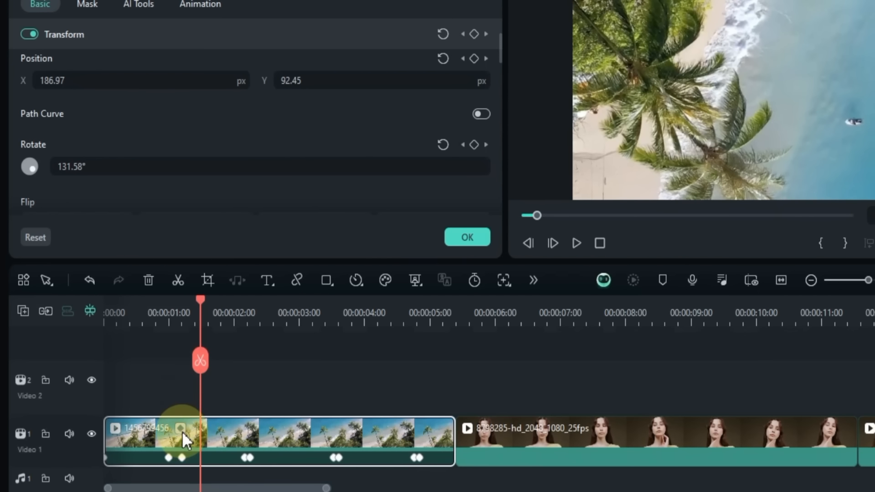
{"action": "left_click", "coordinate": [181, 428]}
{"action": "scroll", "coordinate": [221, 419], "scroll_direction": "down", "scroll_amount": 3}
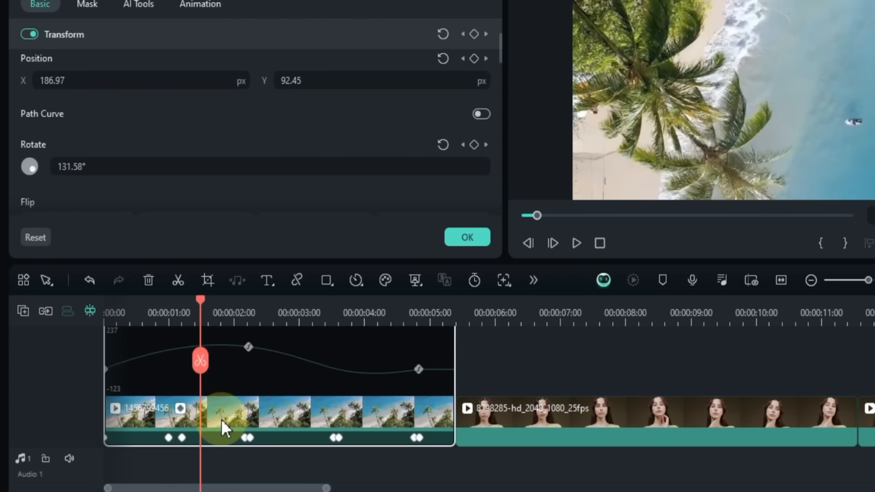
{"action": "left_click", "coordinate": [181, 412]}
{"action": "scroll", "coordinate": [288, 375], "scroll_direction": "up", "scroll_amount": 3}
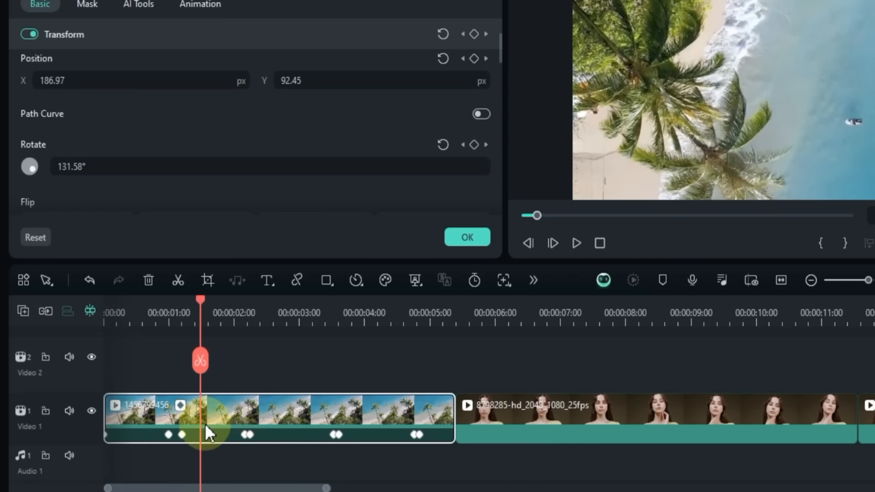
Shift the first clip's keyframe pair around 00:00:01:00 earlier so that its Position keyframe sits at 00:00:01:00
{"action": "left_click", "coordinate": [182, 434]}
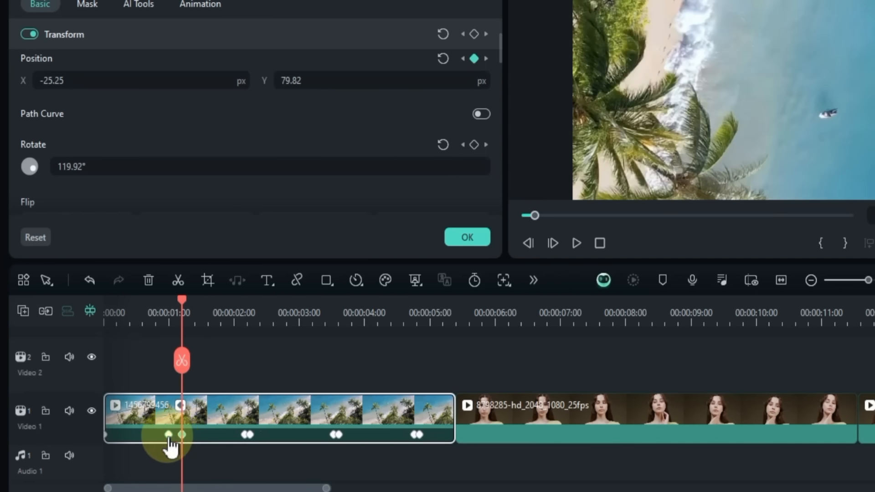
{"action": "left_click_drag", "start_coordinate": [174, 438], "coordinate": [156, 437]}
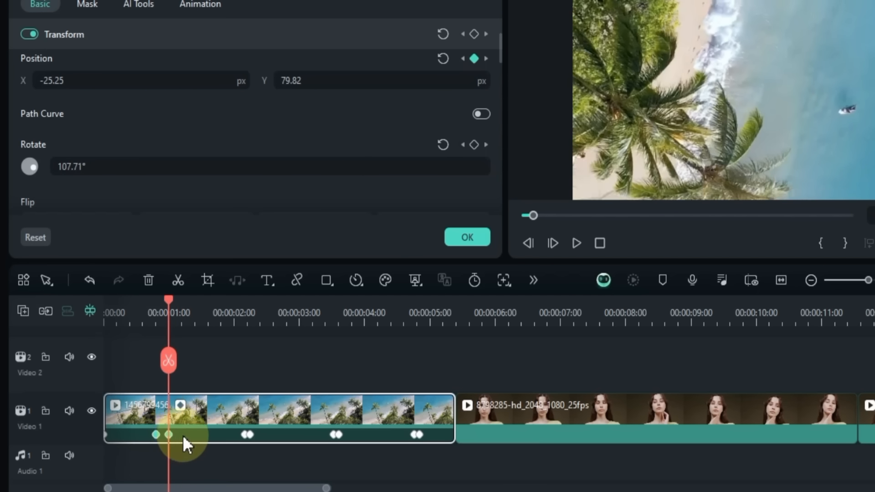
{"action": "left_click", "coordinate": [168, 436]}
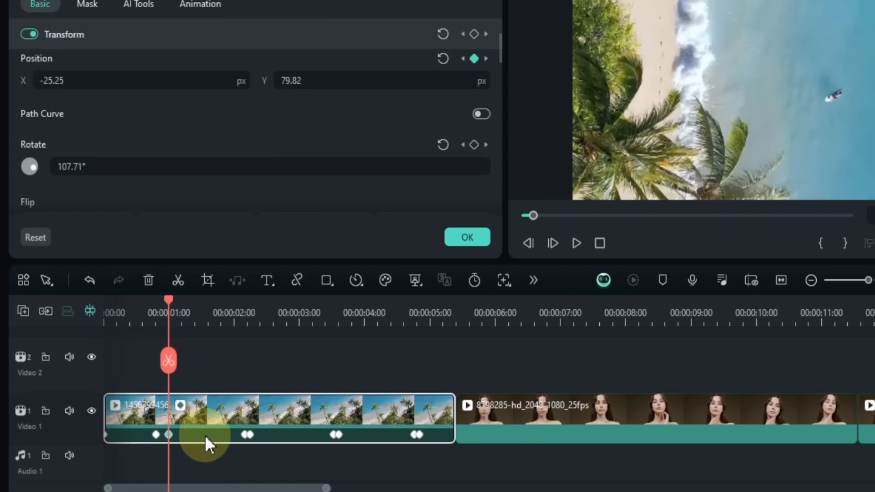
Select all keyframes of the first clip at once and try shifting them together
{"action": "left_click", "coordinate": [246, 435]}
{"action": "right_click", "coordinate": [246, 437]}
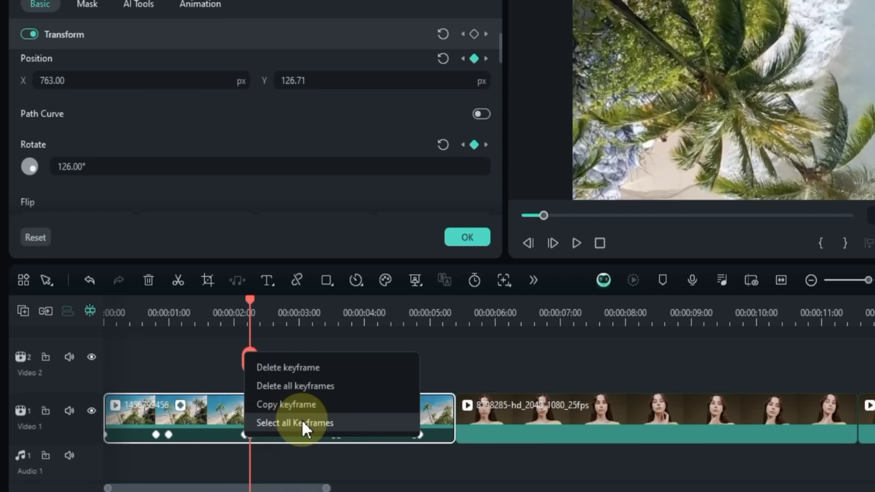
{"action": "left_click", "coordinate": [302, 419]}
{"action": "mouse_move", "coordinate": [251, 434]}
{"action": "left_mouse_down"}
{"action": "mouse_move", "coordinate": [279, 433]}
{"action": "mouse_move", "coordinate": [244, 433]}
{"action": "mouse_move", "coordinate": [276, 442]}
{"action": "mouse_move", "coordinate": [245, 442]}
{"action": "left_mouse_up"}
{"action": "left_click", "coordinate": [255, 424]}
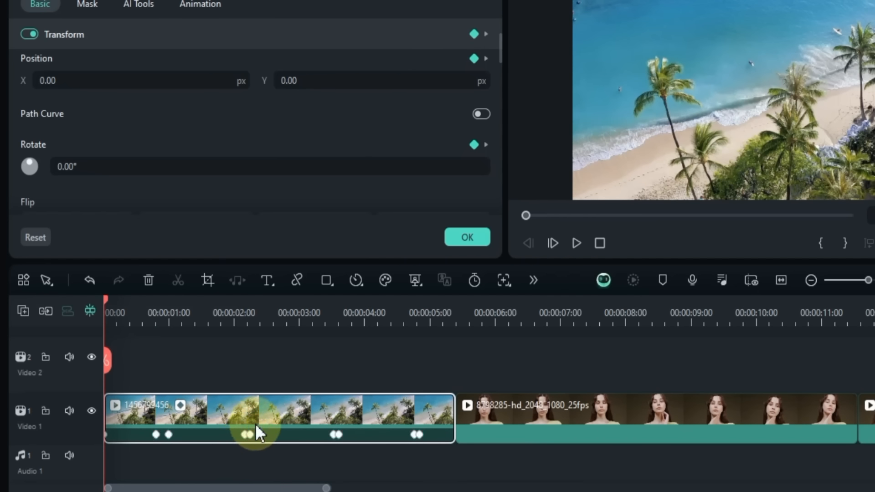
Copy the first clip's Position and Rotate keyframe just after 00:00:02:00 and paste it at 00:00:01:13
{"action": "left_click", "coordinate": [250, 435]}
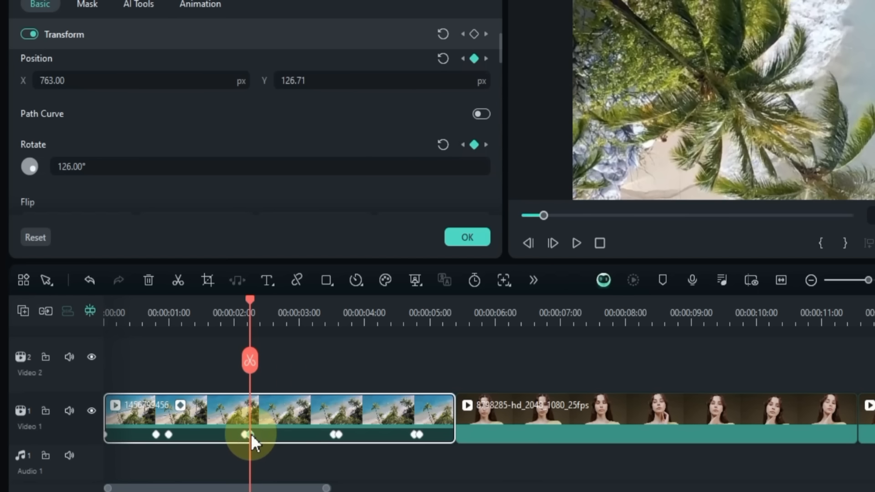
{"action": "right_click", "coordinate": [250, 433]}
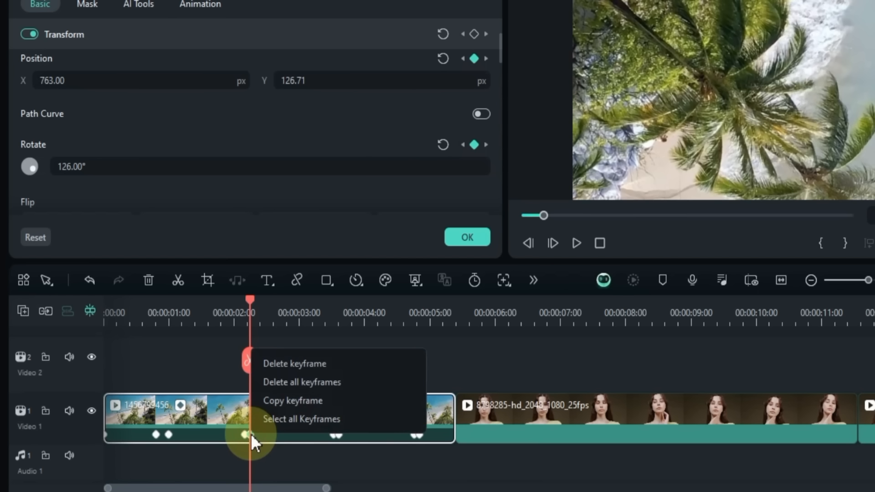
{"action": "left_click", "coordinate": [294, 407]}
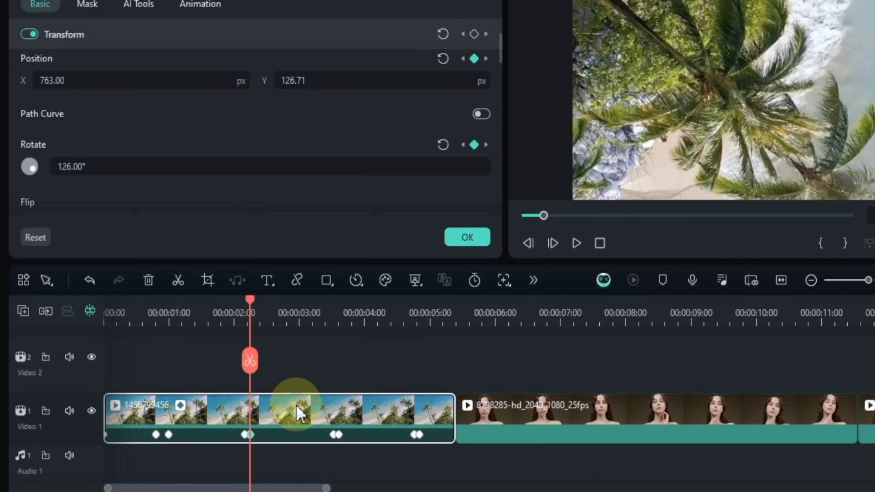
{"action": "left_click_drag", "start_coordinate": [248, 313], "coordinate": [201, 340]}
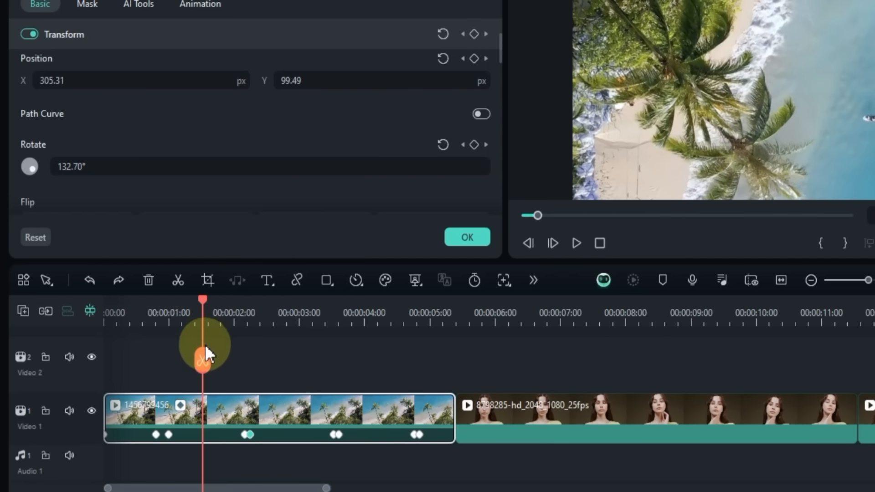
{"action": "right_click", "coordinate": [205, 413]}
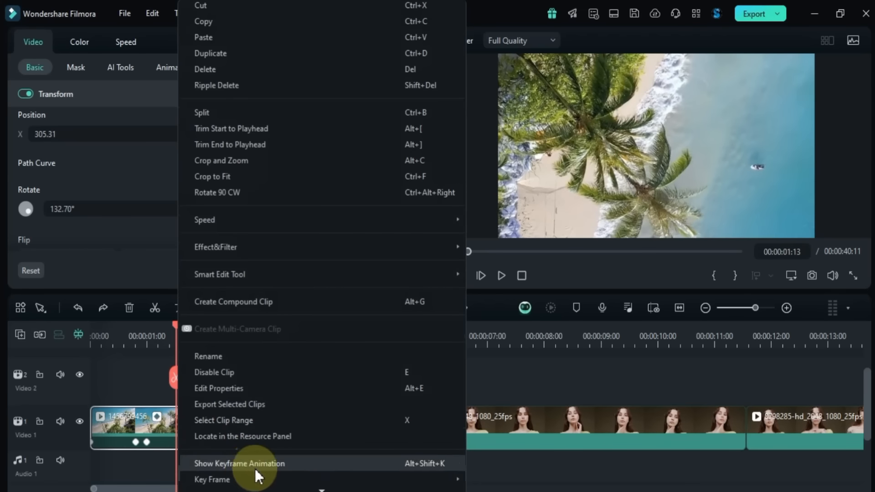
{"action": "mouse_move", "coordinate": [255, 476]}
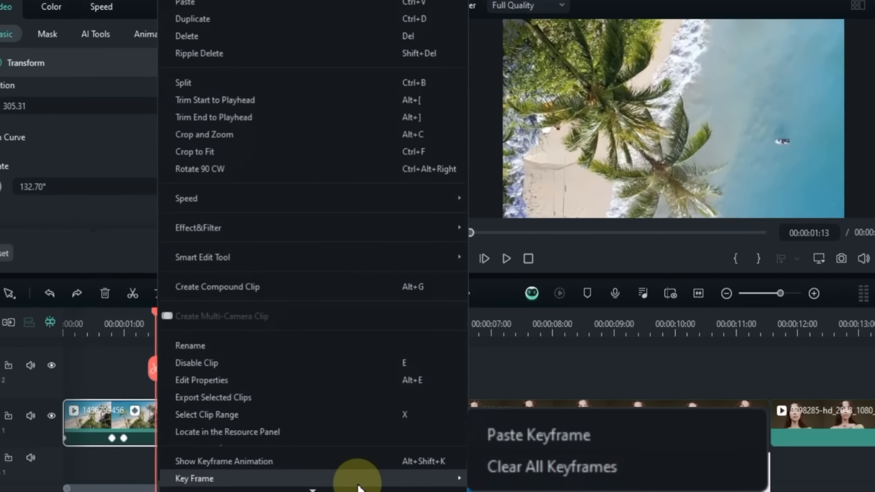
{"action": "left_click", "coordinate": [481, 443]}
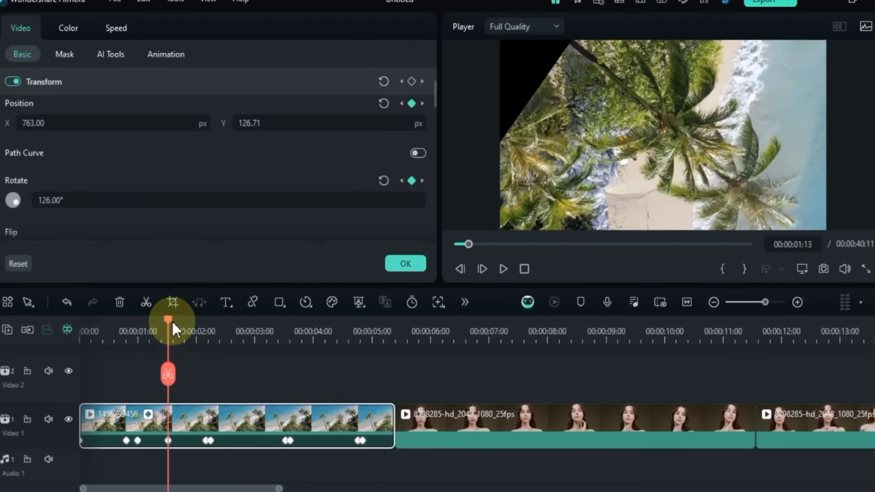
Scrub the first clip to 00:00:02:19 to check the pasted keyframe, and close the clip's property settings
{"action": "left_click_drag", "start_coordinate": [137, 305], "coordinate": [114, 330]}
{"action": "left_click_drag", "start_coordinate": [155, 351], "coordinate": [247, 378]}
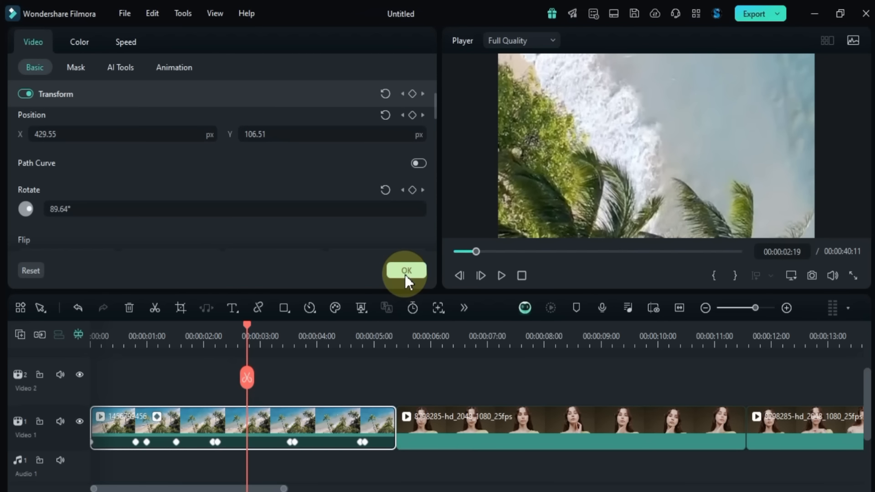
{"action": "scroll", "coordinate": [400, 201], "scroll_direction": "up", "scroll_amount": 2}
{"action": "left_click", "coordinate": [424, 269]}
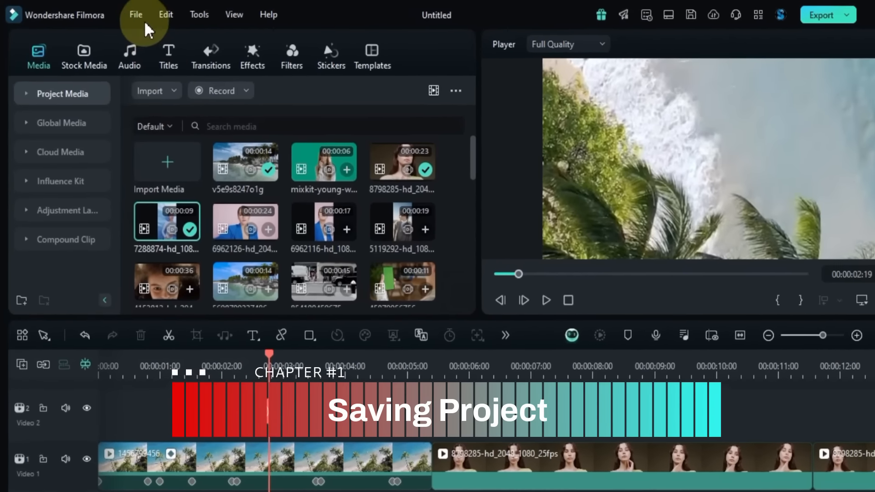
Save the project under the file name "My new project.wfp"
{"action": "left_click", "coordinate": [129, 17]}
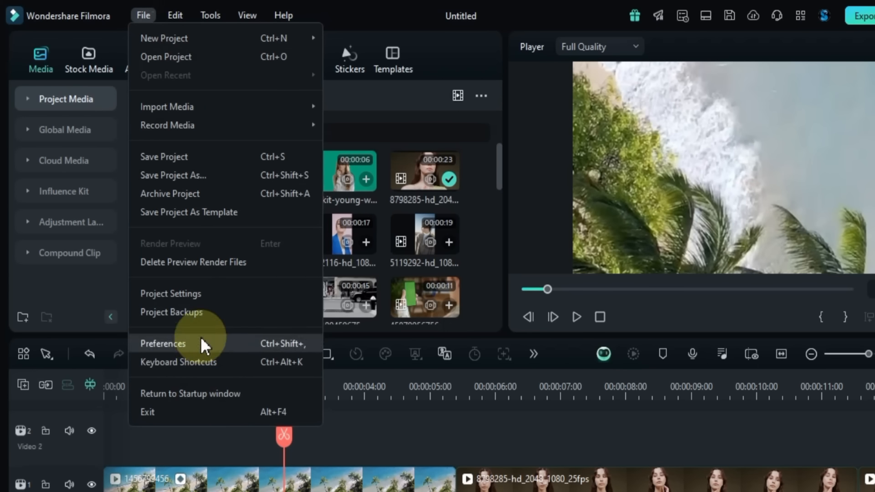
{"action": "left_click", "coordinate": [201, 178]}
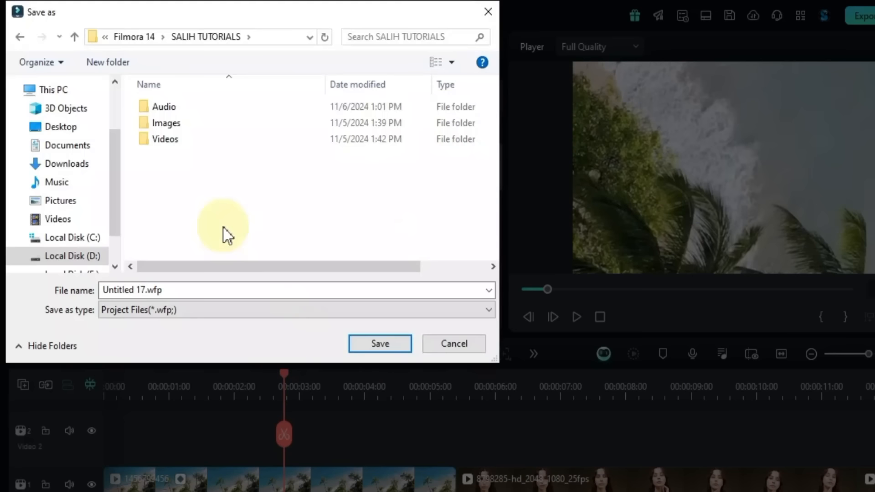
{"action": "left_click", "coordinate": [144, 294]}
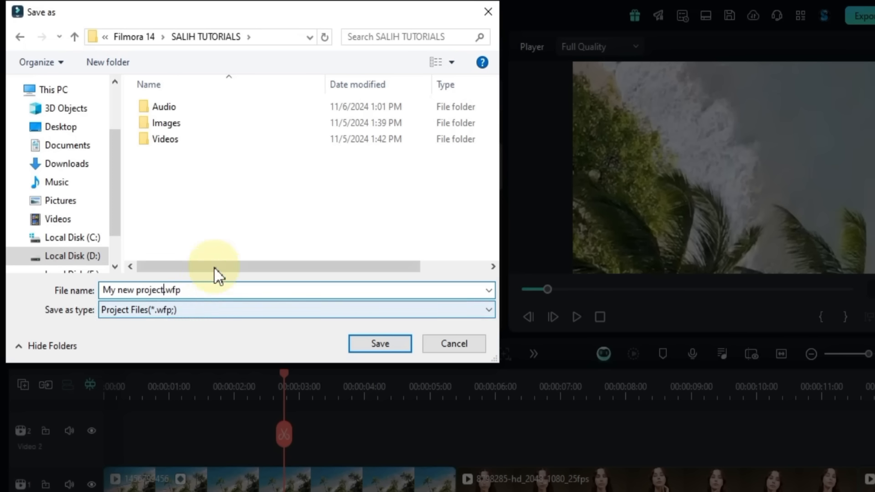
{"action": "left_click", "coordinate": [372, 349]}
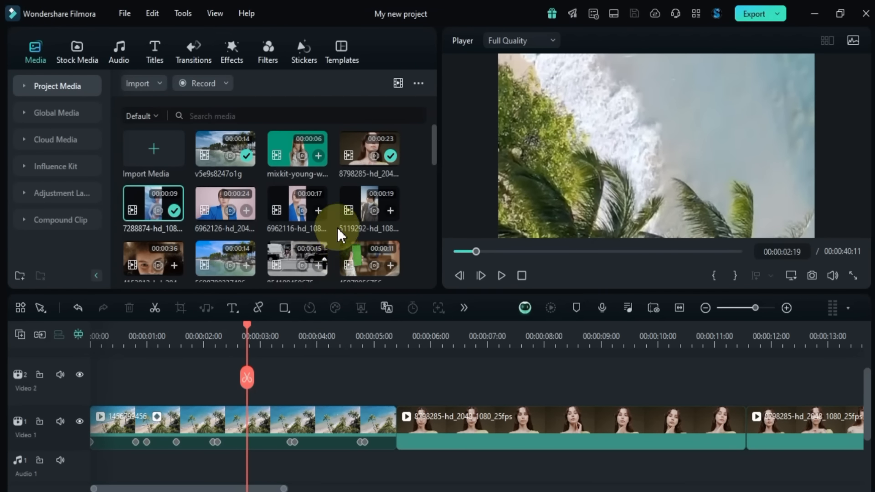
Place the media clip 98000485 at the start of the Video 2 track, above the first beach clip
{"action": "scroll", "coordinate": [337, 232], "scroll_direction": "down", "scroll_amount": 3}
{"action": "scroll", "coordinate": [337, 223], "scroll_direction": "down", "scroll_amount": 3}
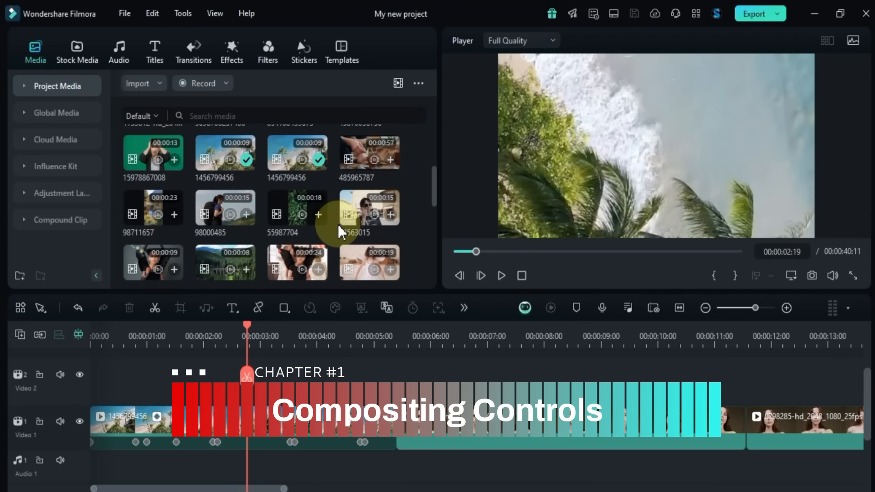
{"action": "left_click_drag", "start_coordinate": [222, 211], "coordinate": [72, 378]}
{"action": "left_click", "coordinate": [571, 146]}
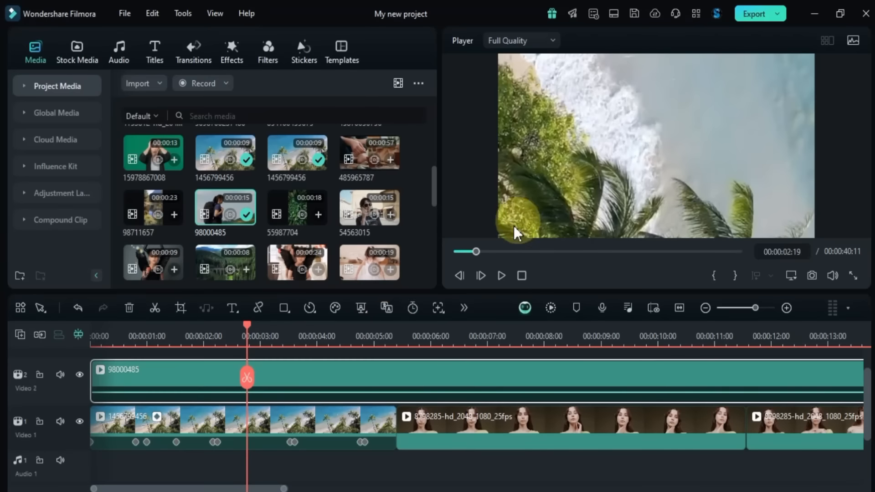
Split the overlay clip 98000485 at 00:00:05:10, where the first beach clip ends, and delete the remainder
{"action": "left_click", "coordinate": [396, 336]}
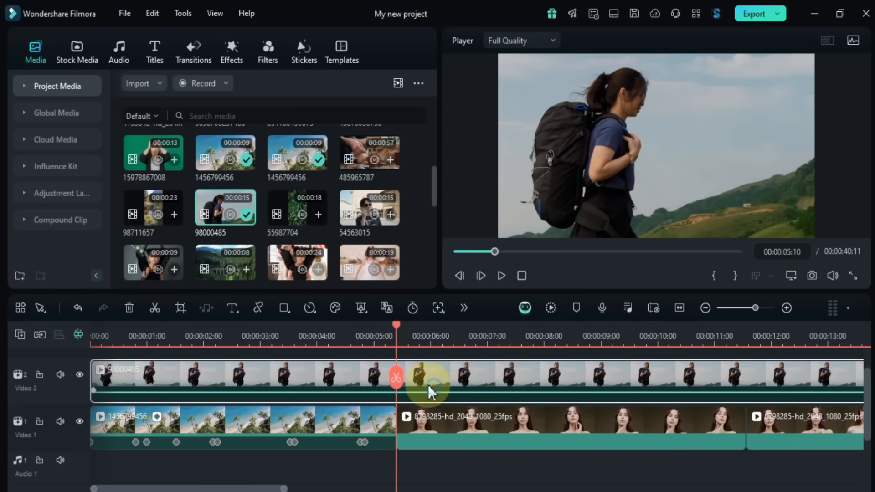
{"action": "left_click", "coordinate": [396, 377]}
{"action": "left_click", "coordinate": [439, 379]}
{"action": "key", "text": "Delete"}
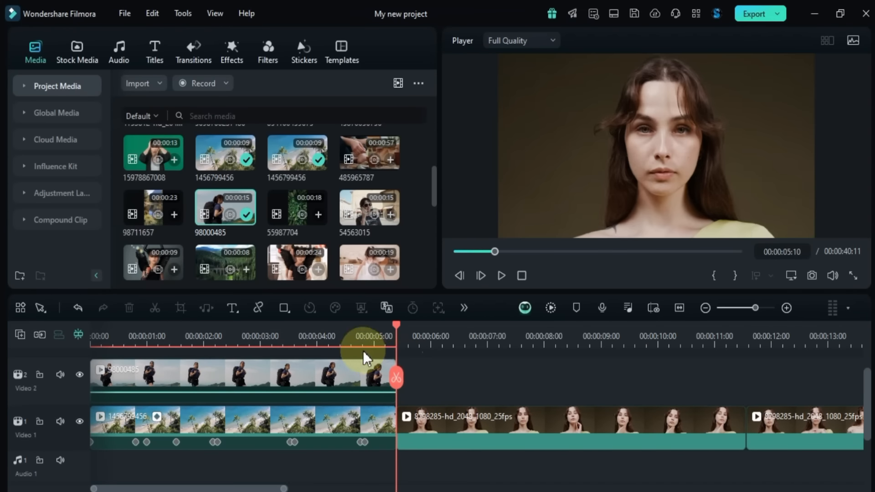
Open the overlay clip's Compositing settings with the playhead at 00:00:03:19, and switch Compositing off and back on
{"action": "left_click", "coordinate": [304, 344]}
{"action": "double_click", "coordinate": [345, 386]}
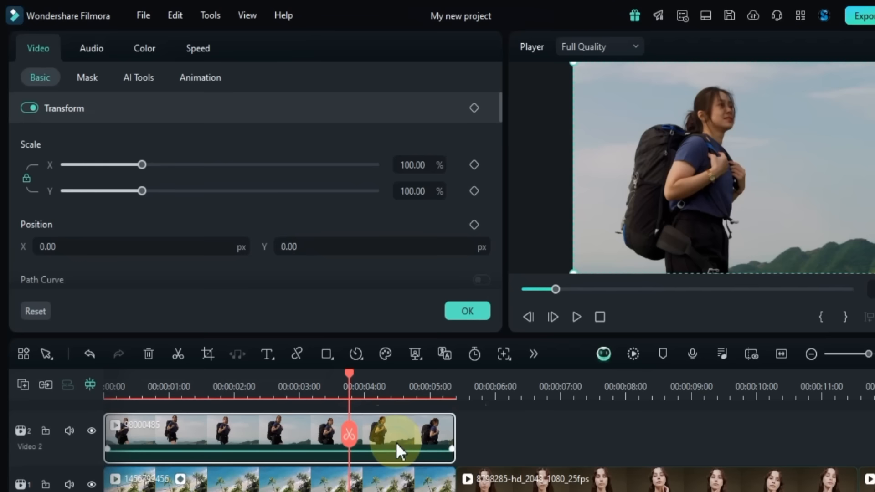
{"action": "scroll", "coordinate": [329, 225], "scroll_direction": "down", "scroll_amount": 5}
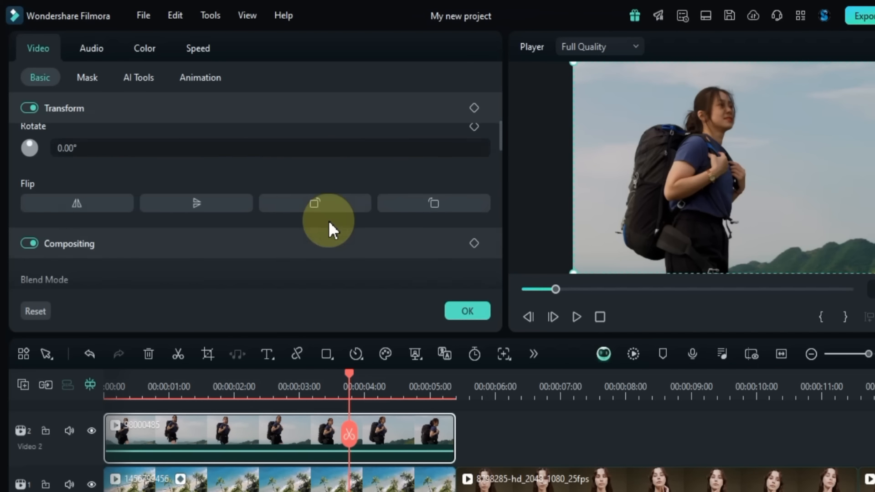
{"action": "scroll", "coordinate": [329, 220], "scroll_direction": "down", "scroll_amount": 2}
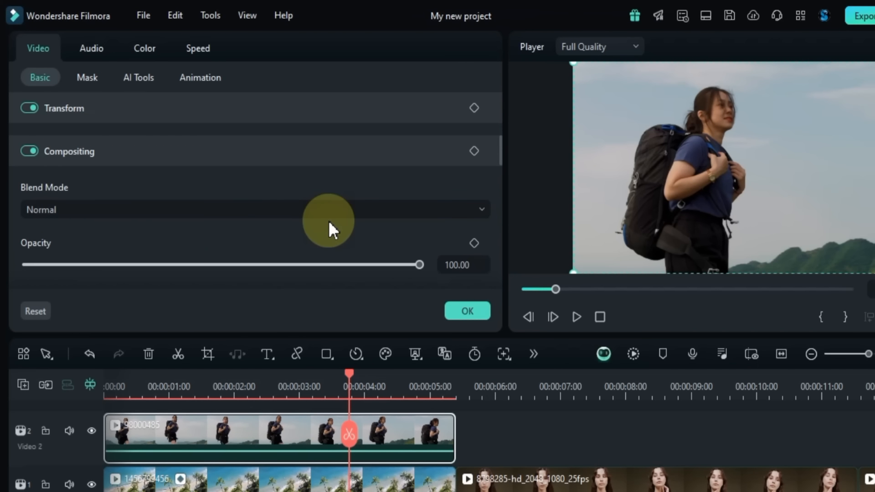
{"action": "left_click", "coordinate": [31, 155]}
{"action": "left_click", "coordinate": [31, 155]}
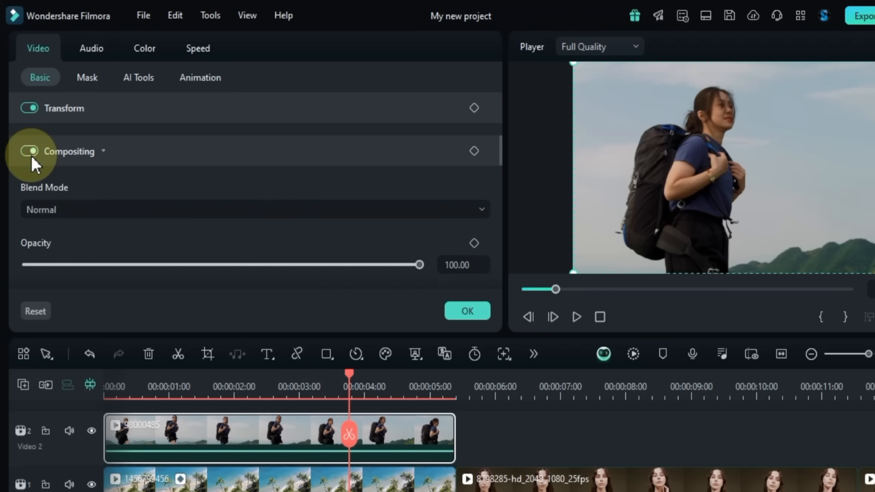
Preview the blend modes on the overlay clip and apply Hard Light
{"action": "left_click", "coordinate": [179, 219]}
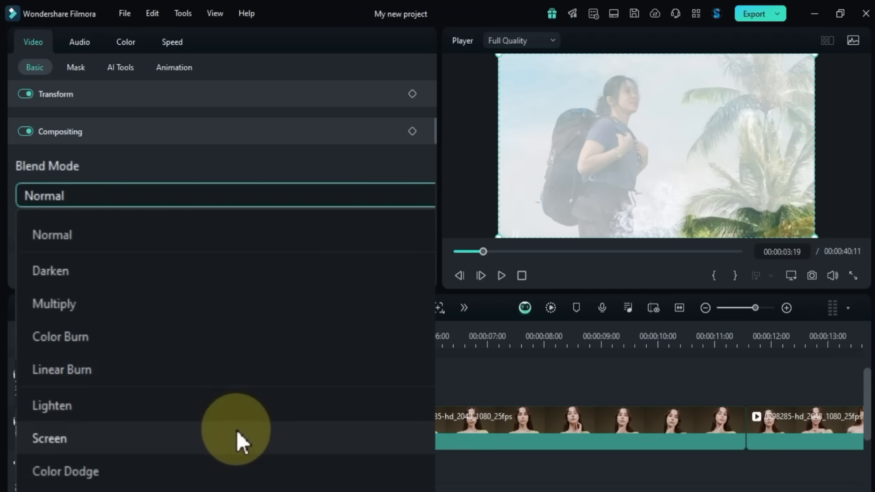
{"action": "scroll", "coordinate": [229, 458], "scroll_direction": "down", "scroll_amount": 2}
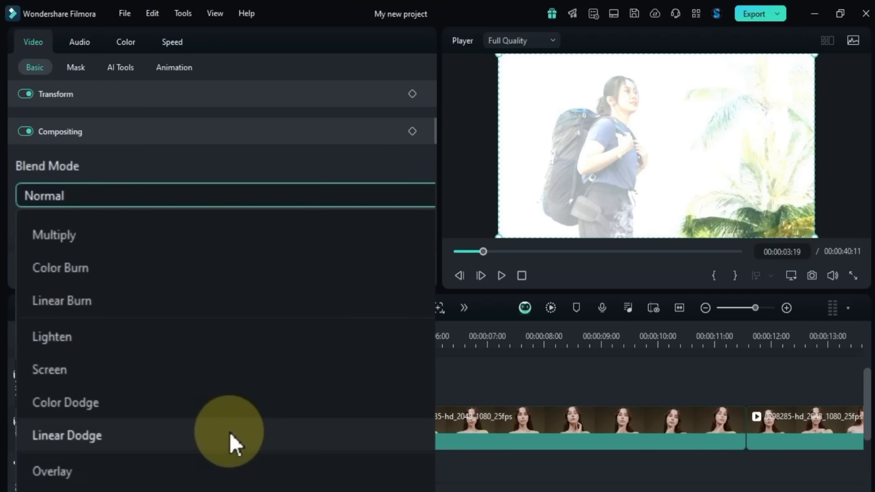
{"action": "scroll", "coordinate": [231, 469], "scroll_direction": "down", "scroll_amount": 3}
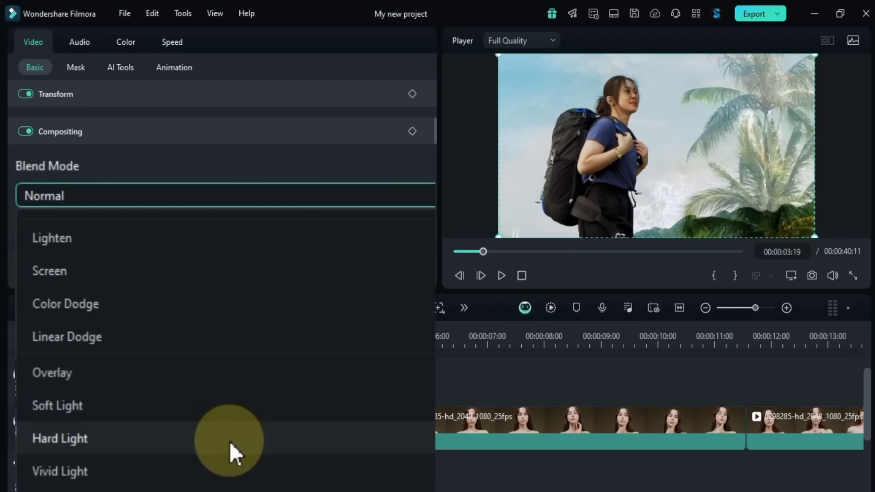
{"action": "scroll", "coordinate": [230, 442], "scroll_direction": "down", "scroll_amount": 2}
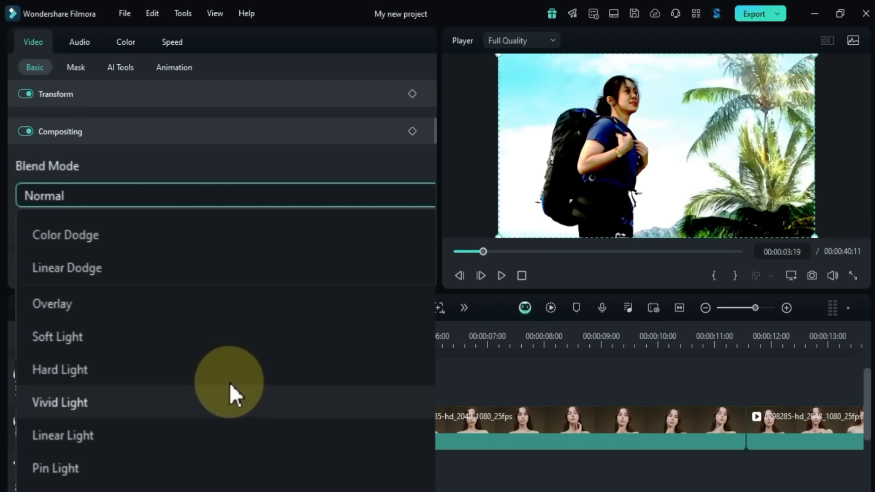
{"action": "left_click", "coordinate": [229, 374]}
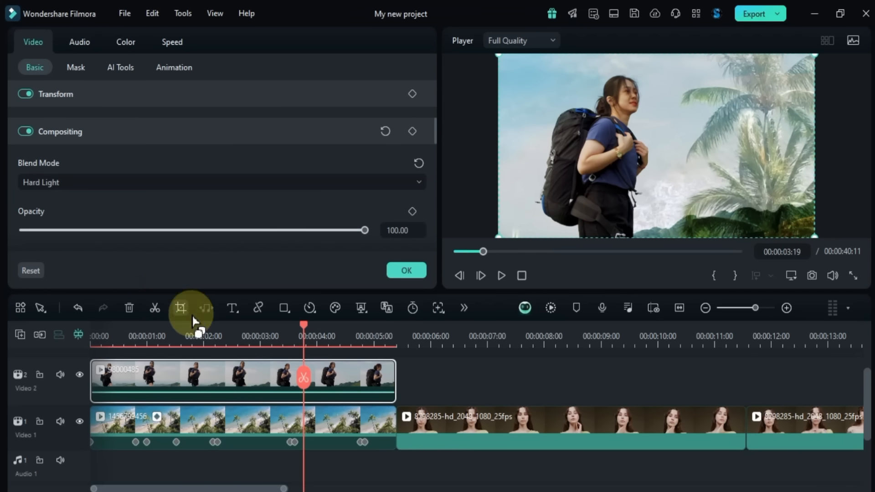
Play the blended overlay and beach clips from the start of the timeline to about 00:00:03:15
{"action": "left_click_drag", "start_coordinate": [302, 327], "coordinate": [74, 362]}
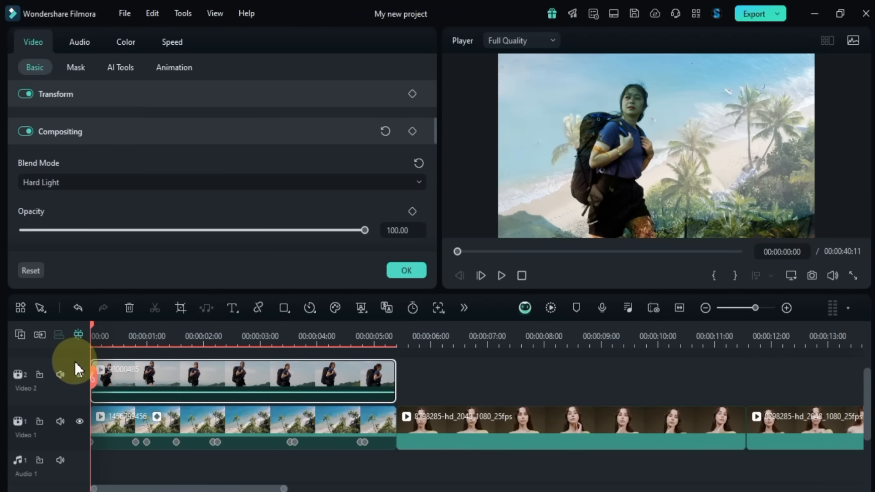
{"action": "left_click", "coordinate": [501, 275]}
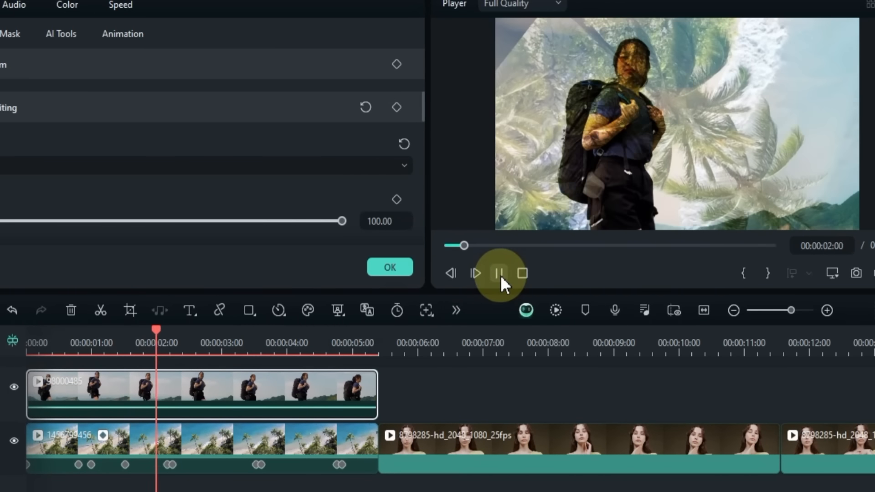
{"action": "left_click", "coordinate": [502, 274]}
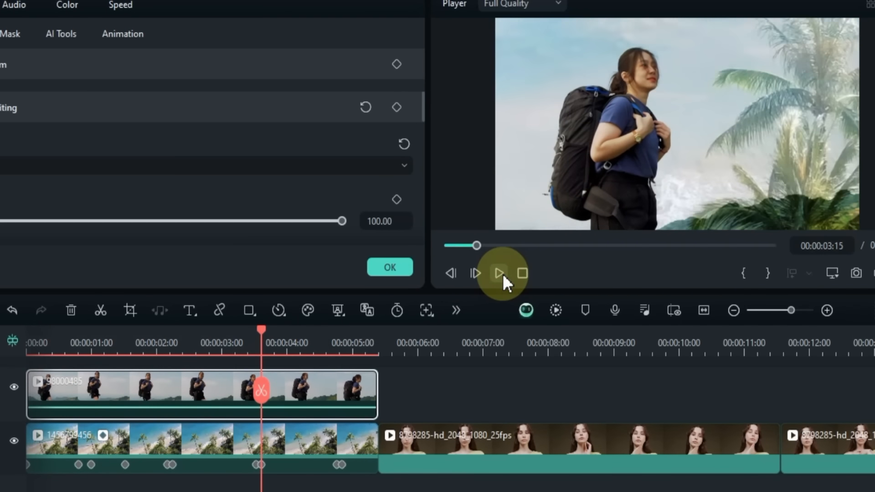
Render the timeline preview and replay the Hard Light blend from the beginning
{"action": "left_click", "coordinate": [555, 310]}
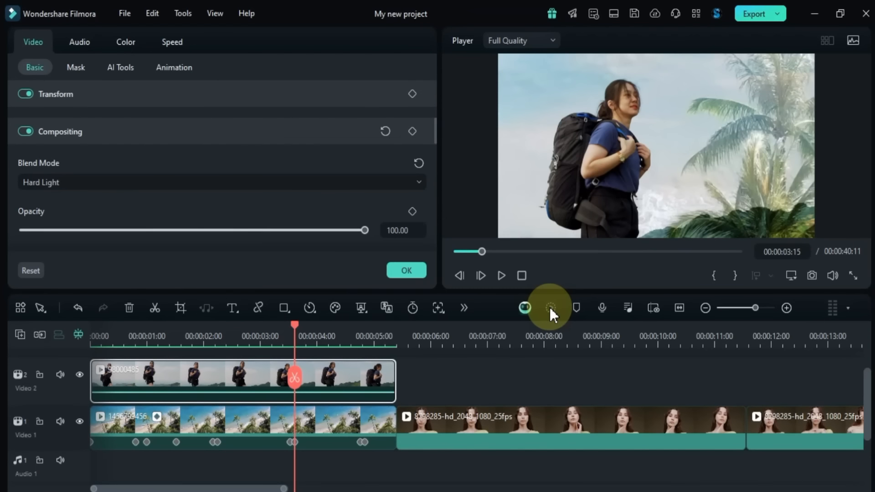
{"action": "left_click_drag", "start_coordinate": [294, 326], "coordinate": [80, 357]}
{"action": "left_click", "coordinate": [504, 278]}
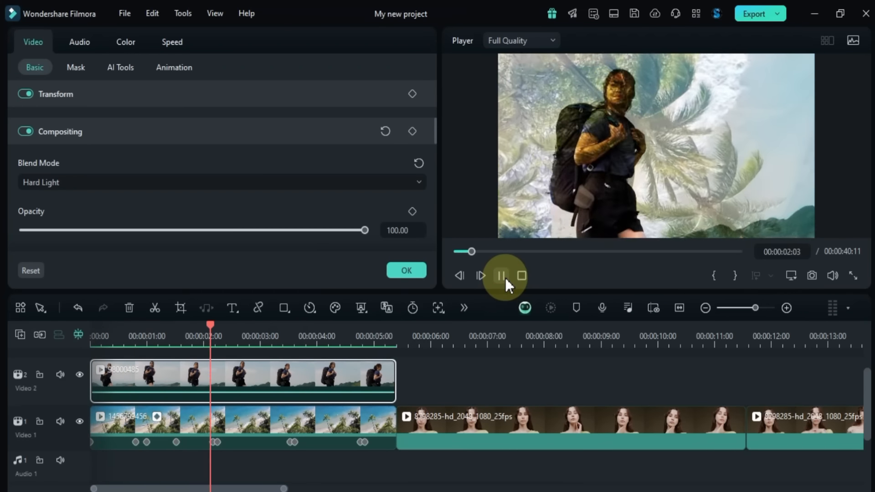
{"action": "left_click", "coordinate": [505, 278]}
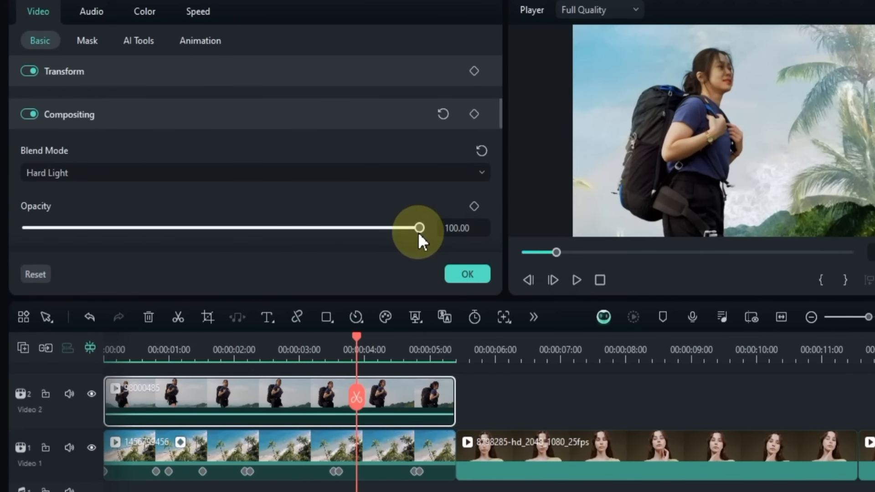
Set the overlay clip's blend mode to Normal and its opacity to 50
{"action": "left_click_drag", "start_coordinate": [416, 229], "coordinate": [392, 271]}
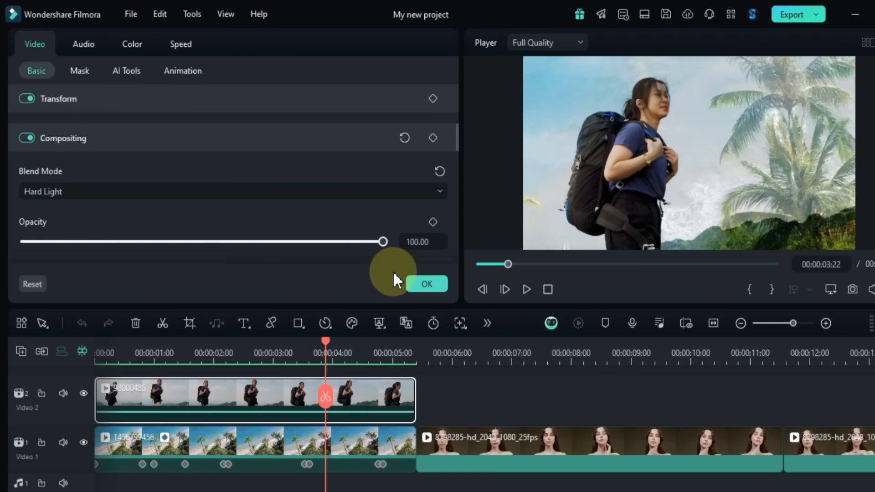
{"action": "left_click", "coordinate": [320, 192]}
{"action": "scroll", "coordinate": [265, 254], "scroll_direction": "up", "scroll_amount": 3}
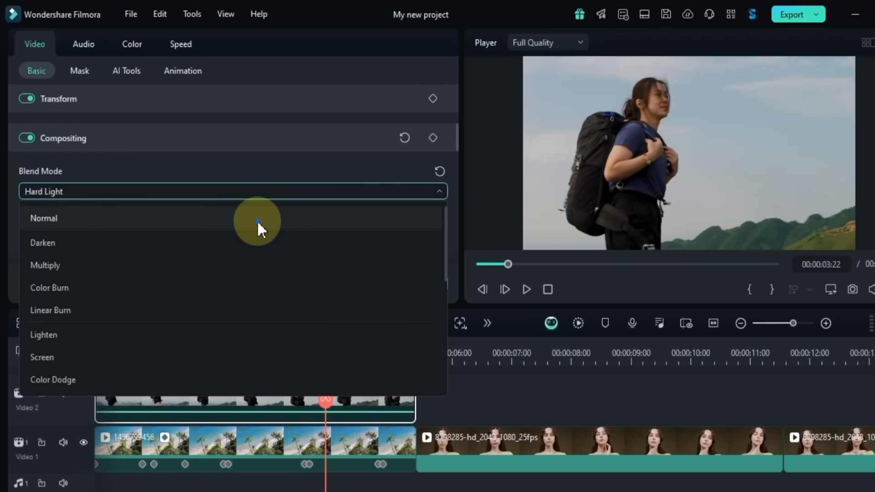
{"action": "left_click", "coordinate": [258, 220]}
{"action": "left_click_drag", "start_coordinate": [381, 241], "coordinate": [232, 244]}
{"action": "left_click", "coordinate": [415, 242]}
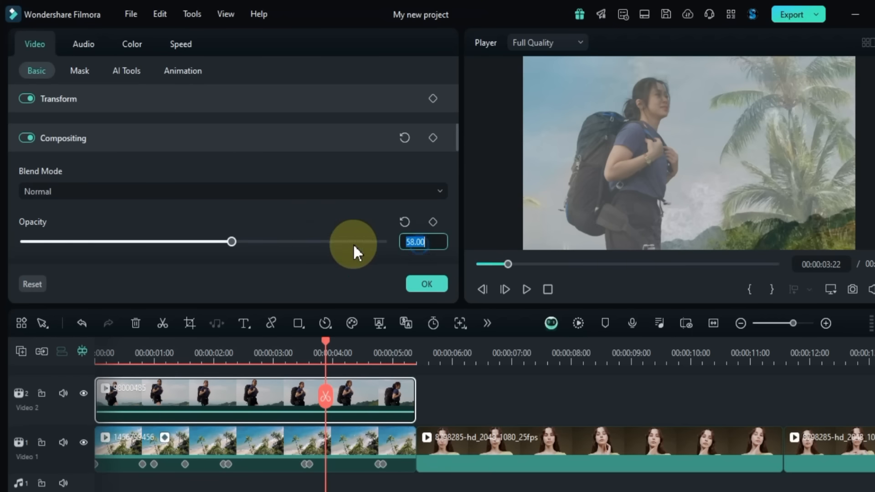
{"action": "type", "text": "50"}
{"action": "key", "text": "Return"}
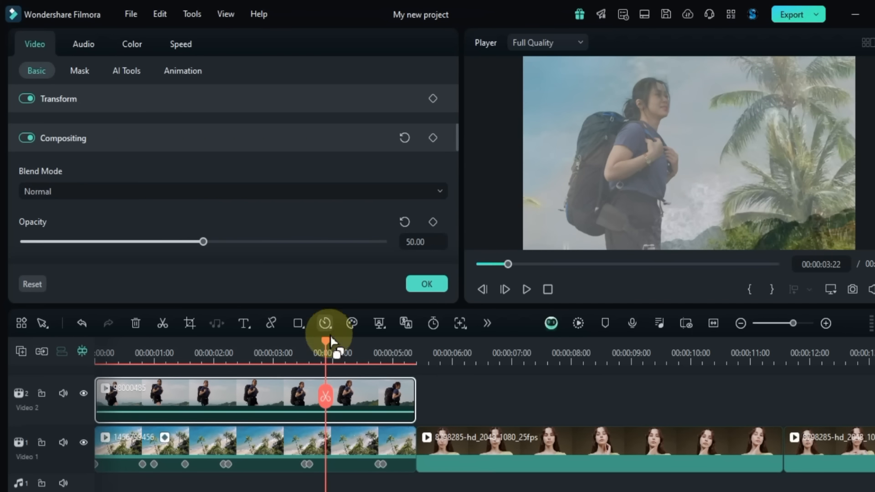
Play the half-transparent overlay from the start of the timeline to about 00:00:05:04
{"action": "left_click", "coordinate": [323, 346]}
{"action": "left_click_drag", "start_coordinate": [278, 350], "coordinate": [78, 368]}
{"action": "key", "text": "space"}
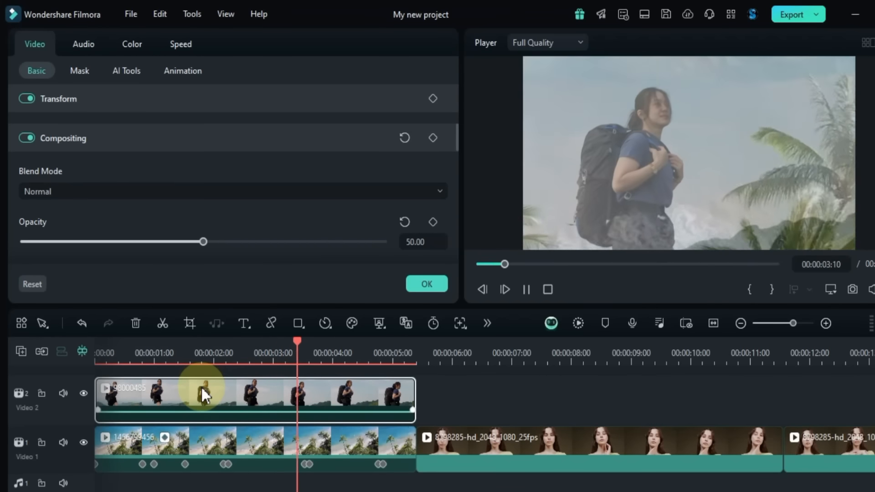
{"action": "key", "text": "space"}
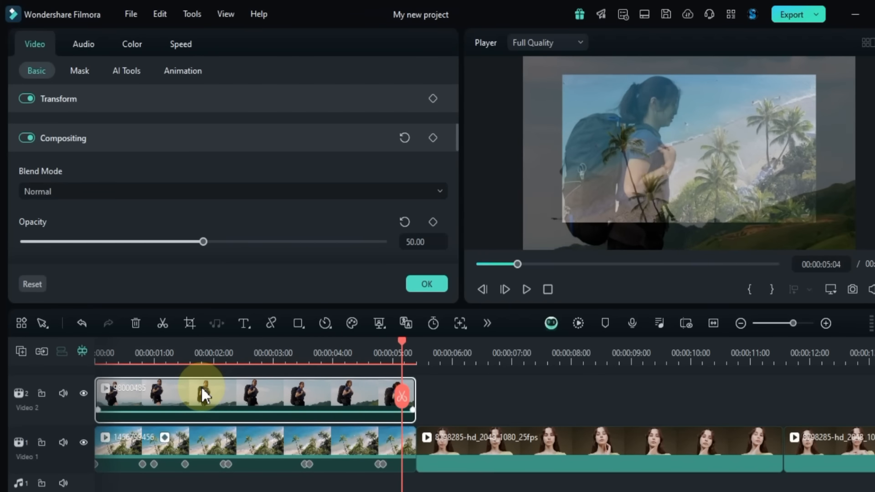
Keyframe the overlay clip's Opacity at 50 at 00:00:04:04 and at 100 at 00:00:05:01
{"action": "left_click", "coordinate": [307, 351]}
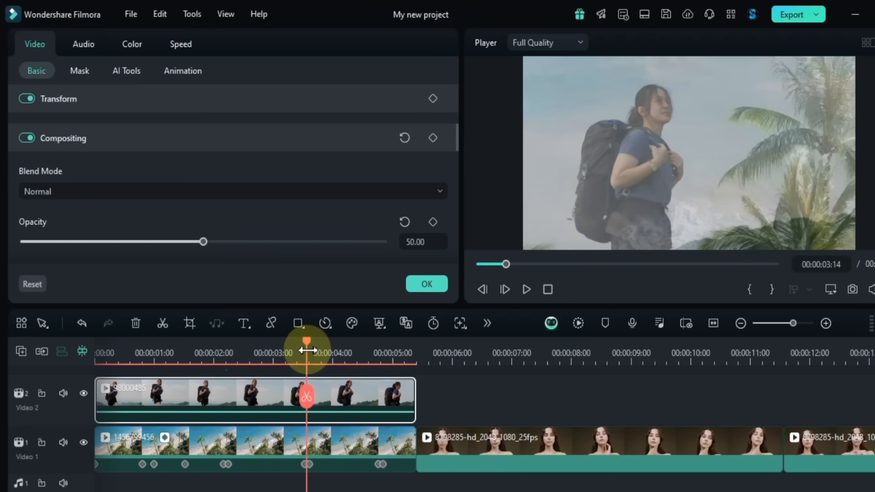
{"action": "left_click_drag", "start_coordinate": [306, 347], "coordinate": [346, 356]}
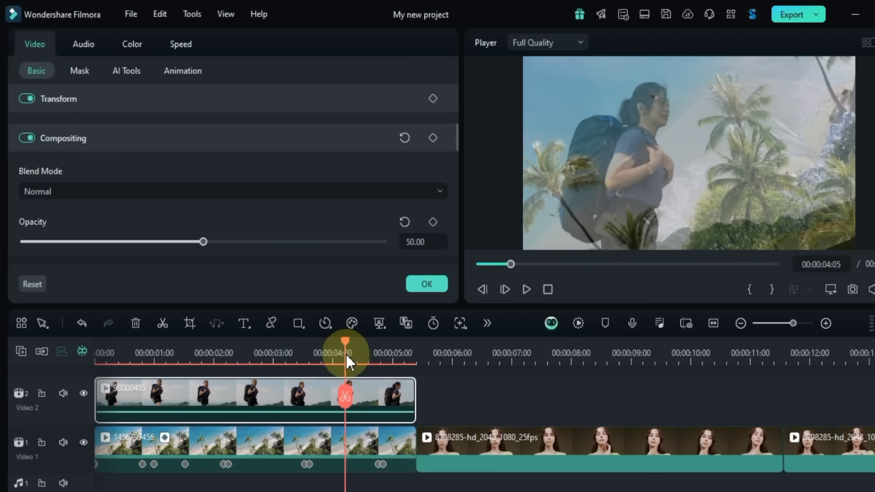
{"action": "left_click", "coordinate": [432, 221]}
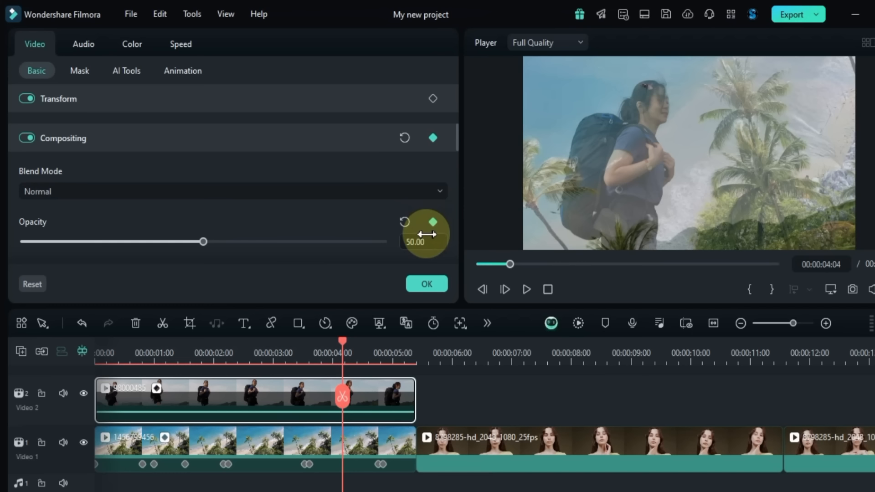
{"action": "left_click_drag", "start_coordinate": [343, 341], "coordinate": [394, 351]}
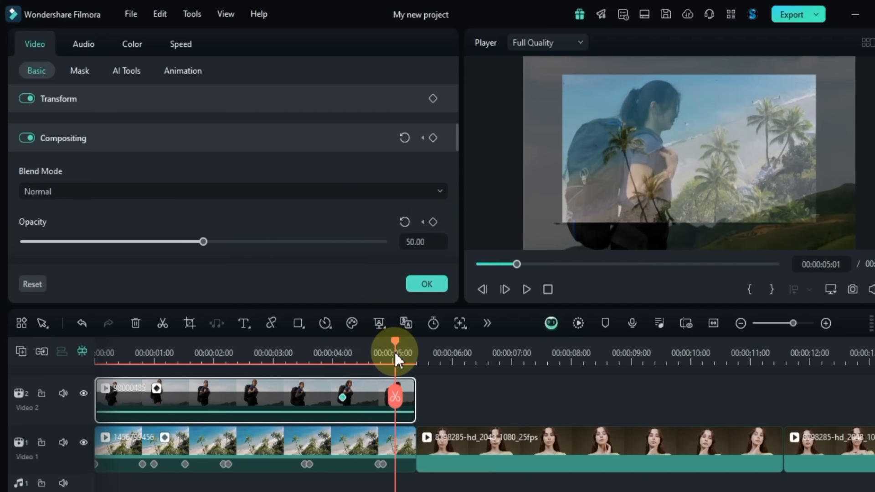
{"action": "left_click", "coordinate": [210, 242]}
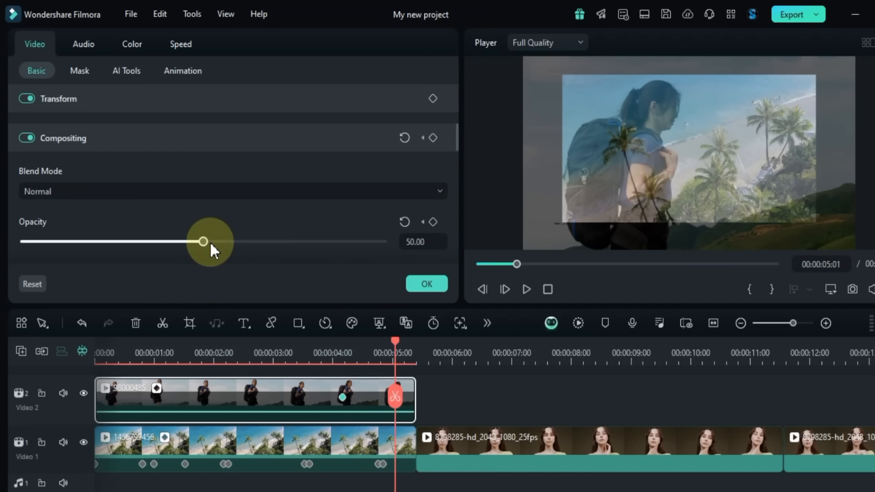
{"action": "left_click_drag", "start_coordinate": [199, 242], "coordinate": [420, 250]}
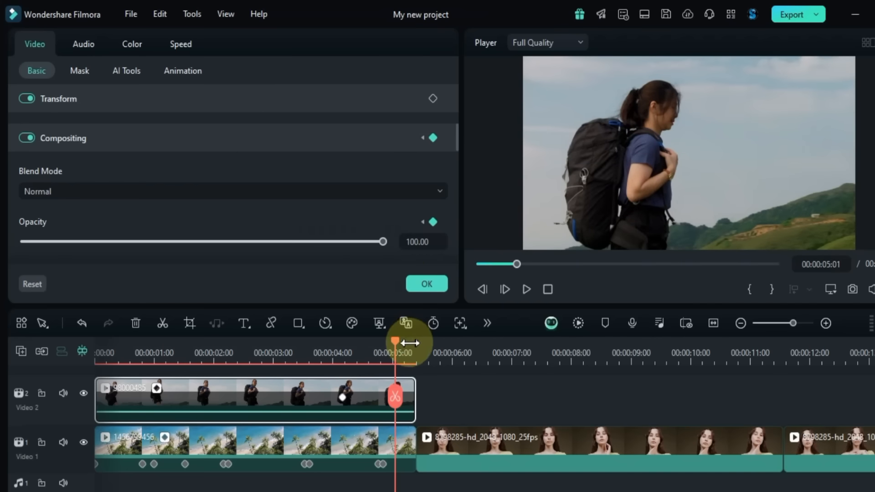
Play back the overlay clip's opacity animation, and close the clip's property settings
{"action": "left_click_drag", "start_coordinate": [410, 343], "coordinate": [274, 348]}
{"action": "key", "text": "space"}
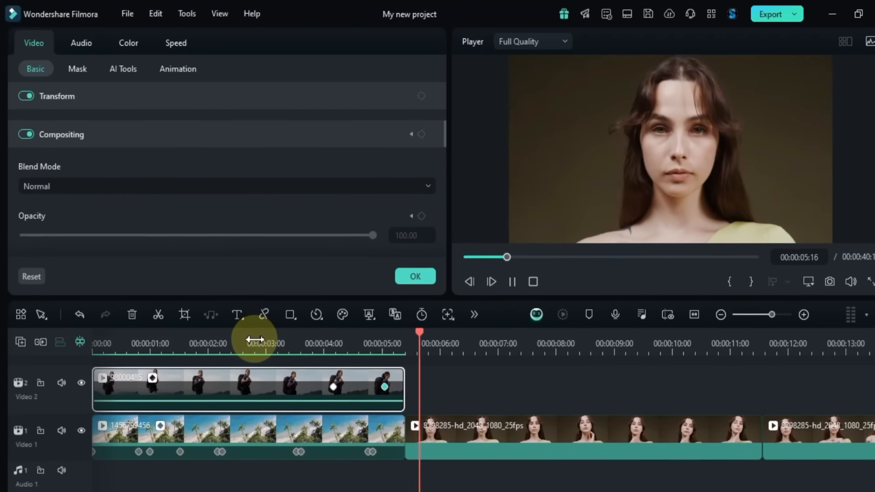
{"action": "left_click", "coordinate": [254, 340]}
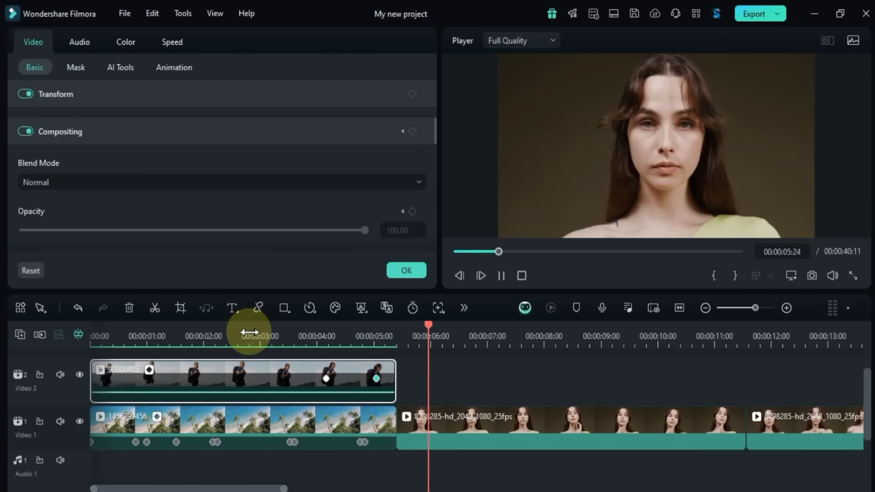
{"action": "key", "text": "space"}
{"action": "left_click", "coordinate": [531, 393]}
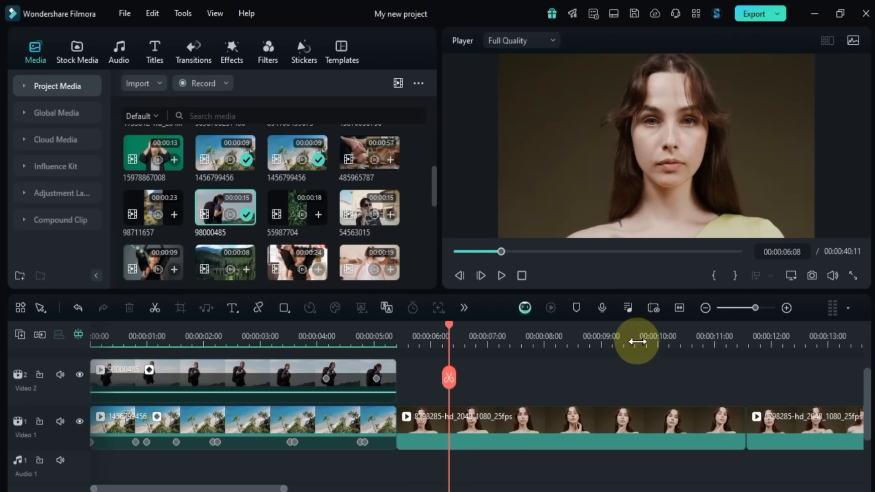
Turn on Background for the vertical clip at the end of the Video 1 track
{"action": "left_click", "coordinate": [708, 308]}
{"action": "left_click", "coordinate": [709, 308]}
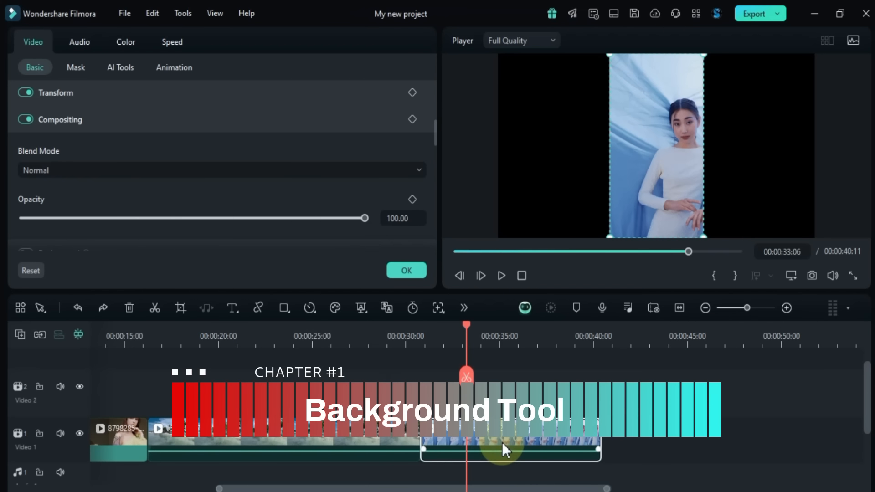
{"action": "scroll", "coordinate": [324, 191], "scroll_direction": "down", "scroll_amount": 2}
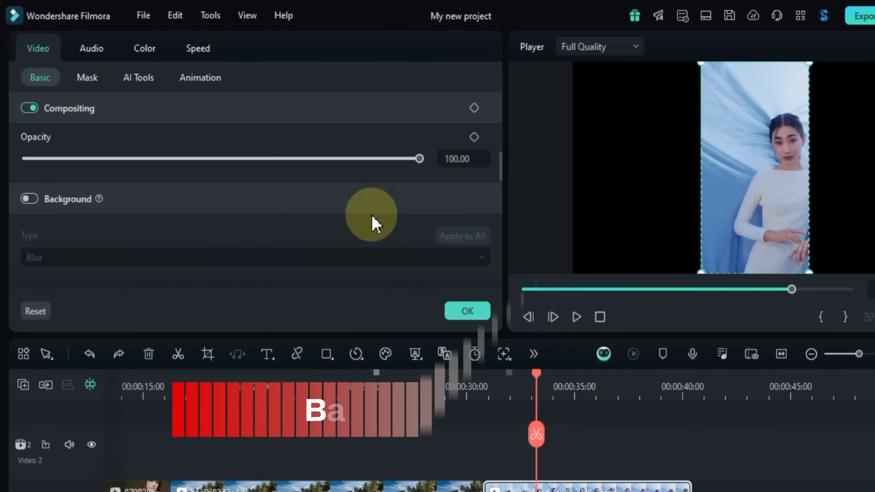
{"action": "scroll", "coordinate": [350, 215], "scroll_direction": "down", "scroll_amount": 2}
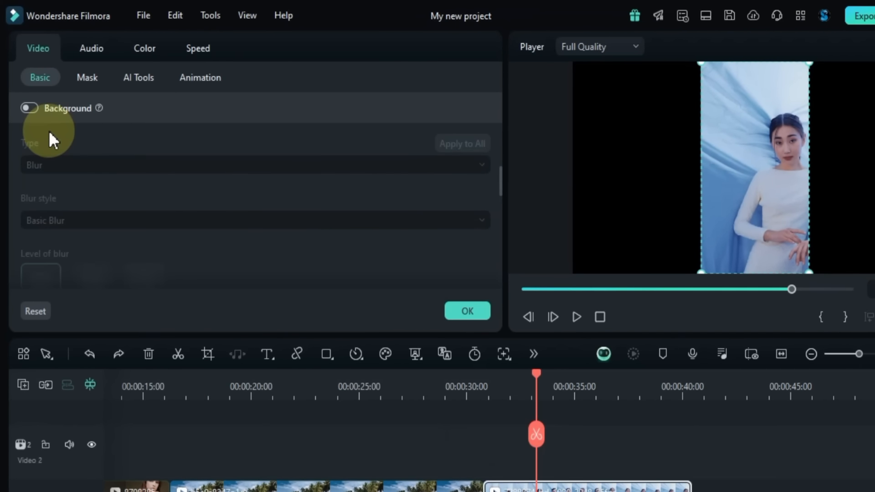
{"action": "left_click", "coordinate": [28, 108]}
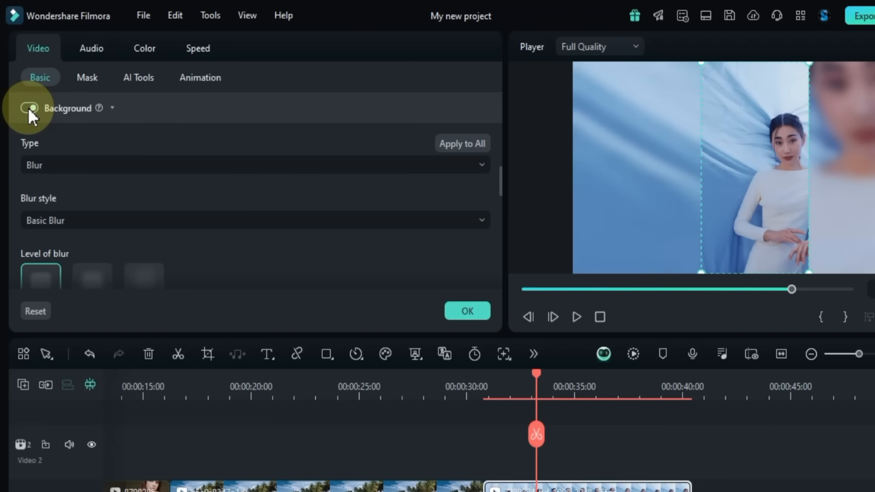
Change the clip's background type to Color and try yellow-green, yellow and yellow-green again
{"action": "left_click", "coordinate": [131, 168]}
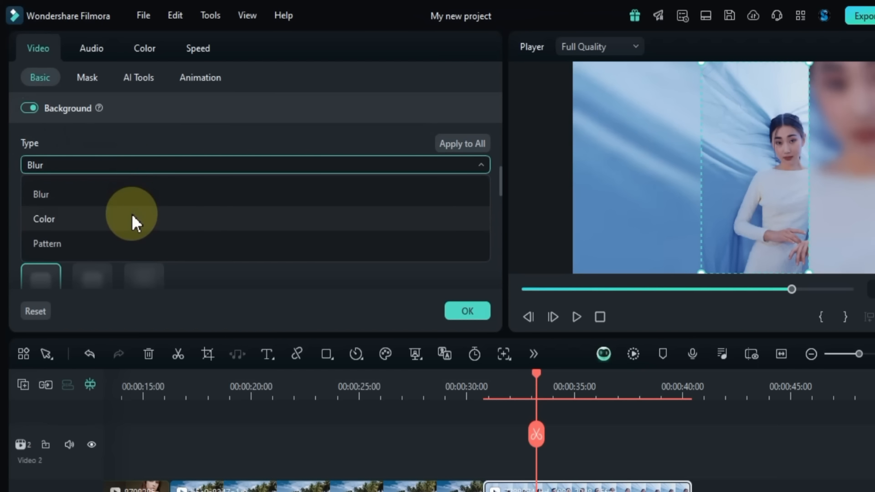
{"action": "left_click", "coordinate": [132, 218]}
{"action": "left_click", "coordinate": [34, 221]}
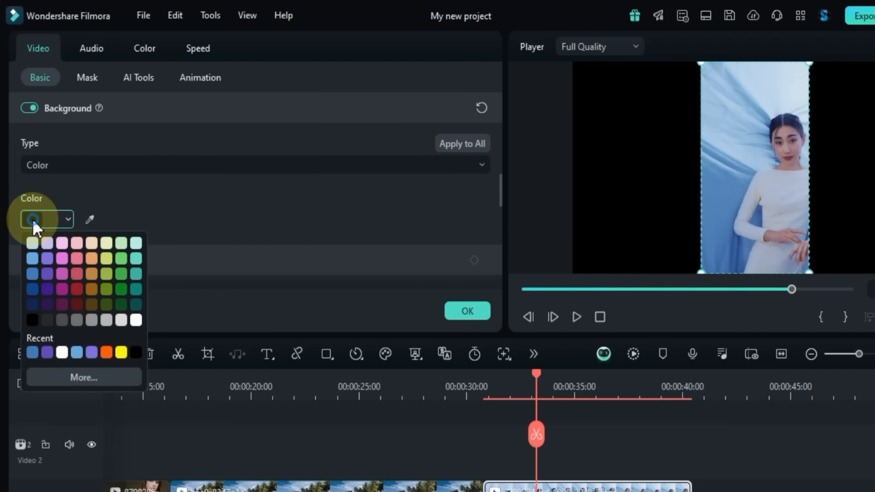
{"action": "left_click", "coordinate": [111, 253]}
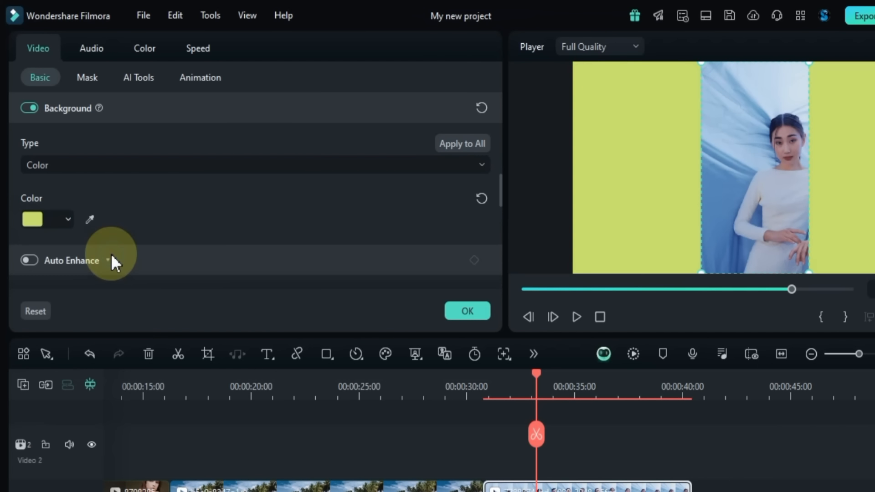
{"action": "left_click", "coordinate": [25, 213]}
{"action": "left_click", "coordinate": [139, 352]}
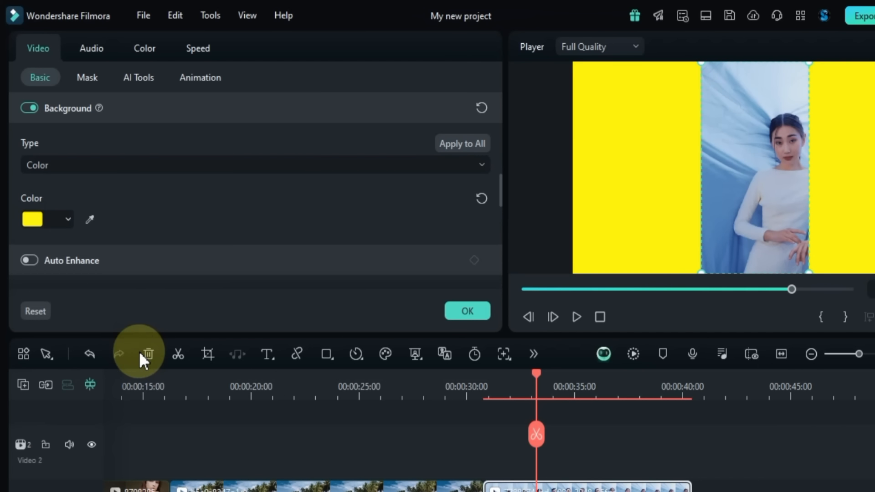
{"action": "left_click", "coordinate": [29, 223]}
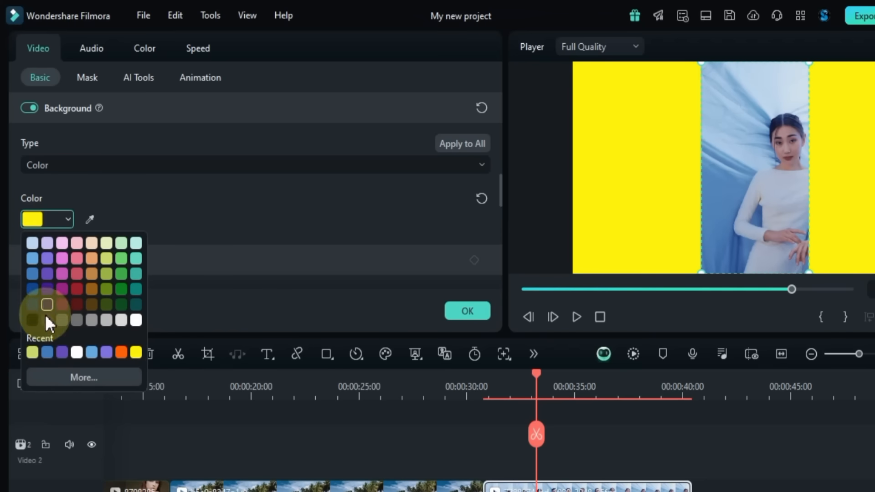
{"action": "left_click", "coordinate": [35, 349]}
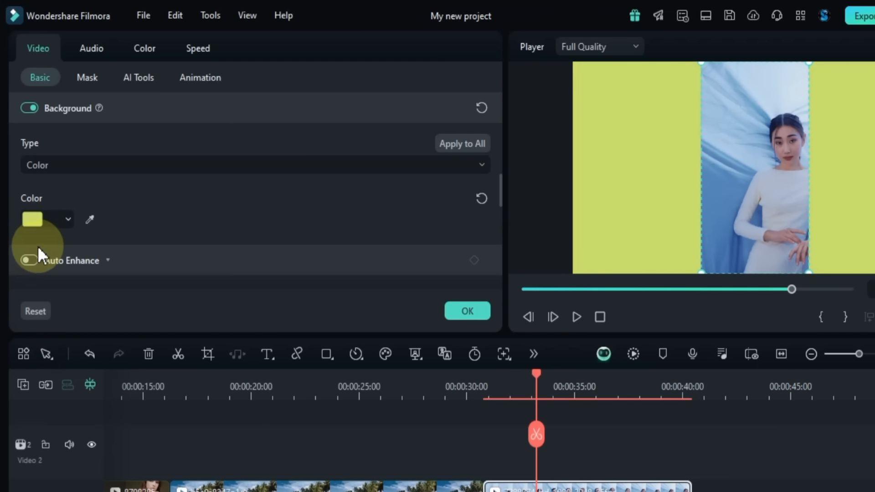
Change the background type to Pattern and try the white wavy-line pattern and the dark blue digital pattern
{"action": "left_click", "coordinate": [92, 164]}
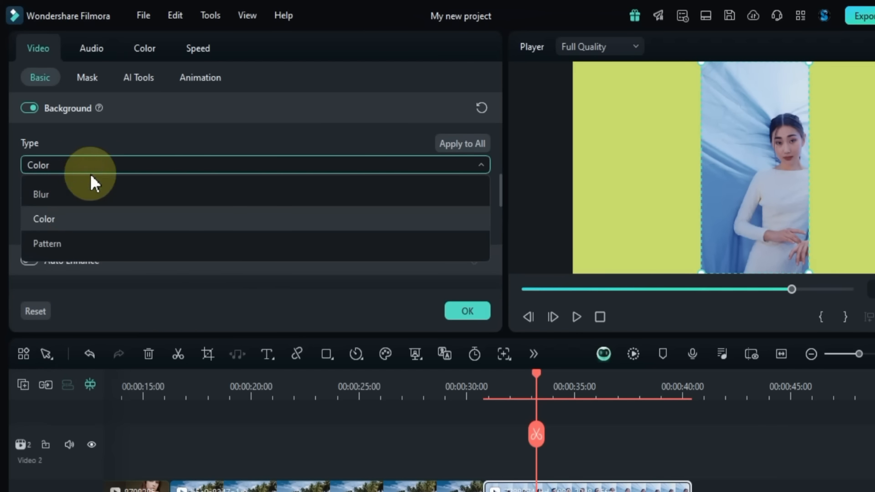
{"action": "left_click", "coordinate": [80, 239]}
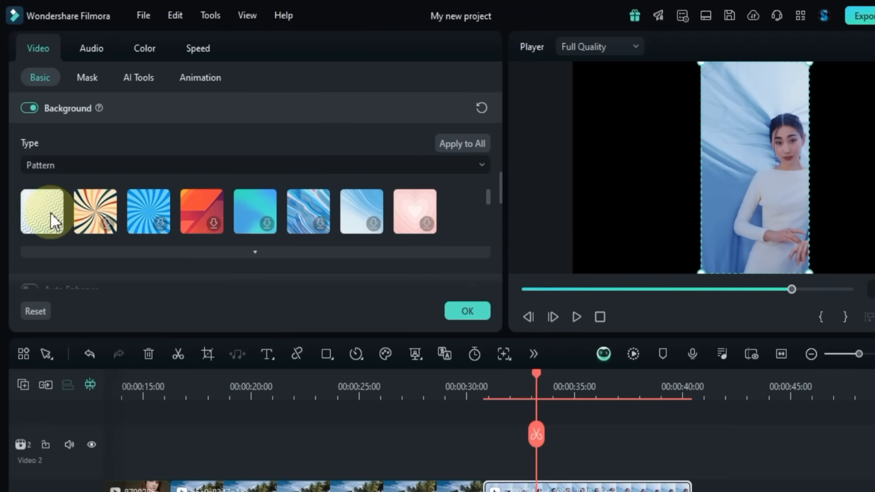
{"action": "scroll", "coordinate": [362, 220], "scroll_direction": "down", "scroll_amount": 2}
{"action": "scroll", "coordinate": [362, 219], "scroll_direction": "up", "scroll_amount": 2}
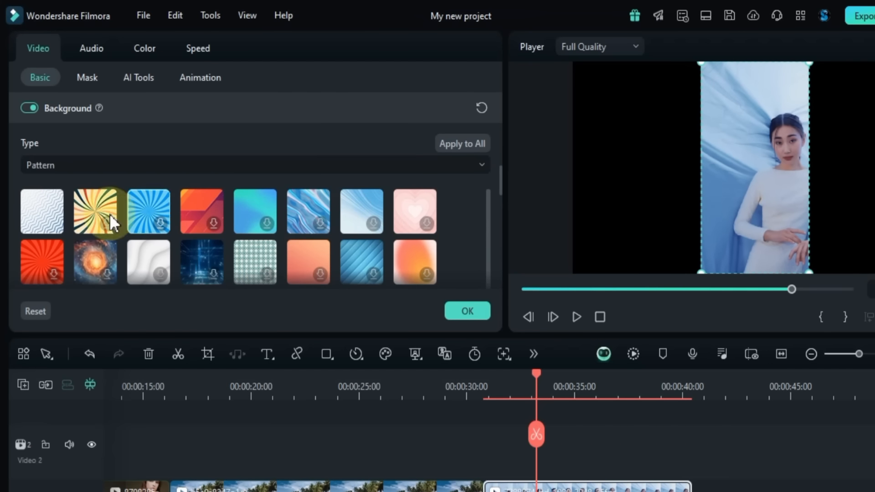
{"action": "left_click", "coordinate": [39, 206]}
{"action": "scroll", "coordinate": [275, 237], "scroll_direction": "down", "scroll_amount": 2}
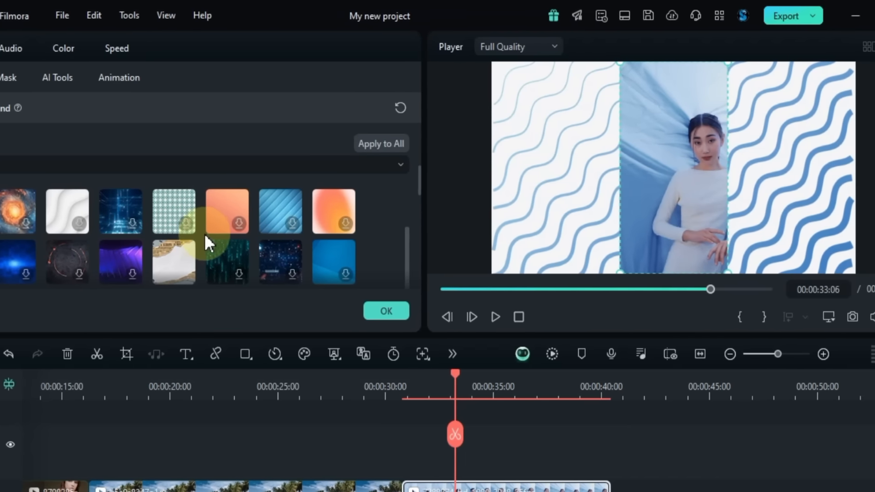
{"action": "left_click", "coordinate": [136, 228]}
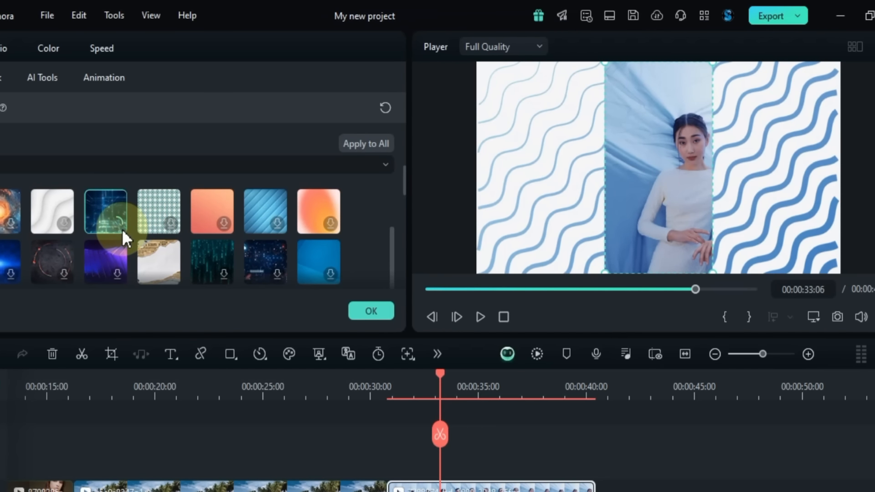
{"action": "scroll", "coordinate": [230, 246], "scroll_direction": "up", "scroll_amount": 2}
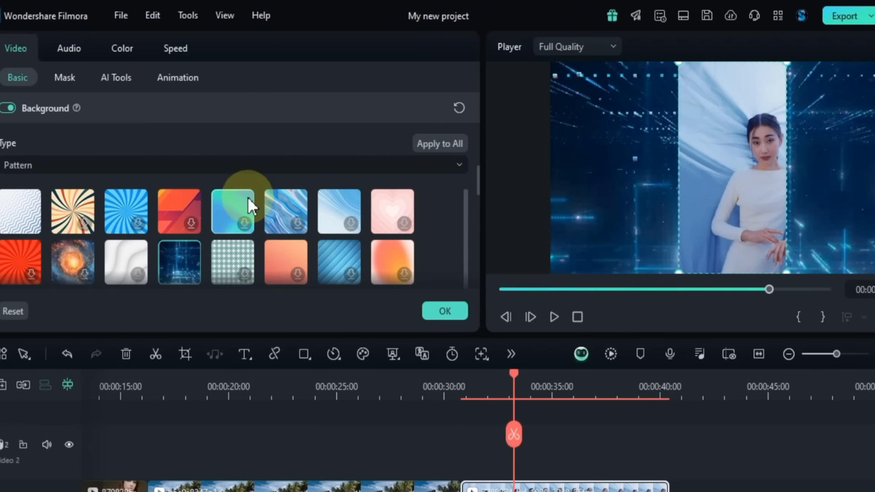
Return the background type to Blur and try the Direction Blur, Graniny Blur and Color Blur styles
{"action": "left_click", "coordinate": [180, 166]}
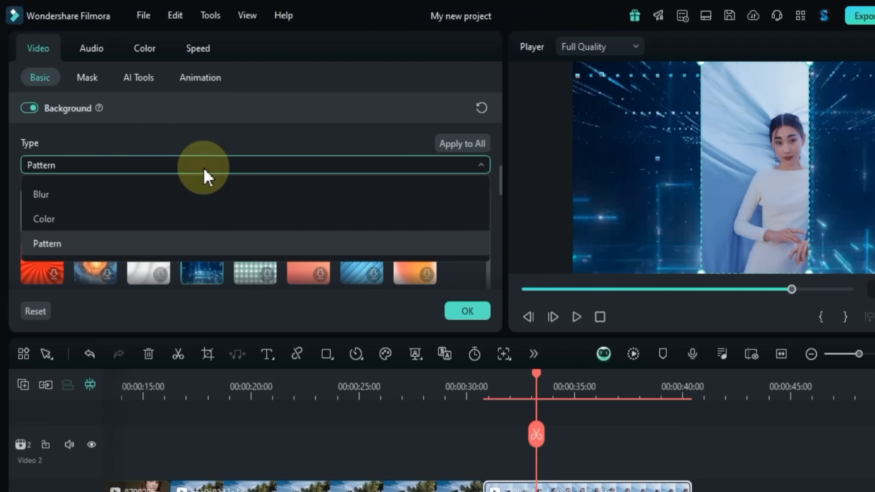
{"action": "left_click", "coordinate": [140, 196]}
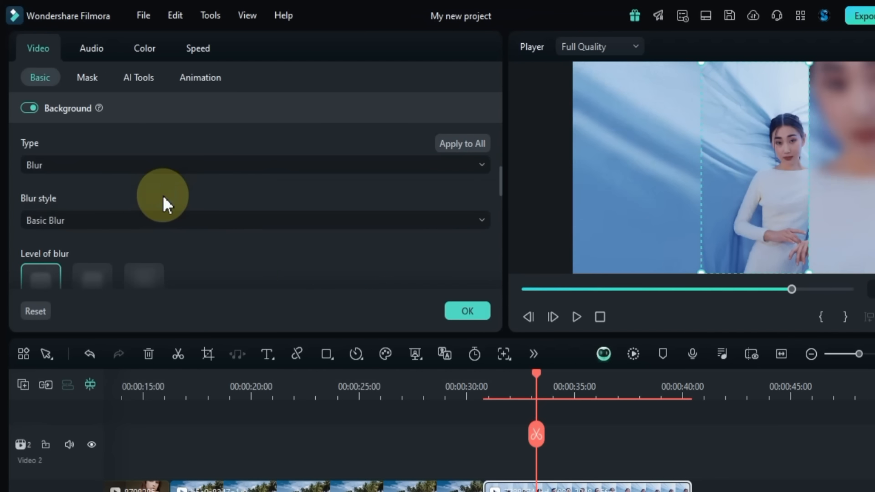
{"action": "left_click", "coordinate": [152, 220]}
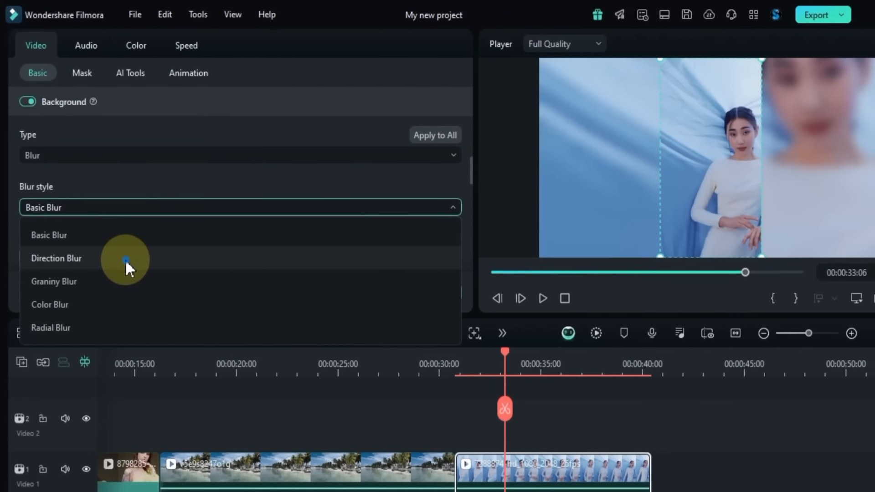
{"action": "left_click", "coordinate": [125, 259]}
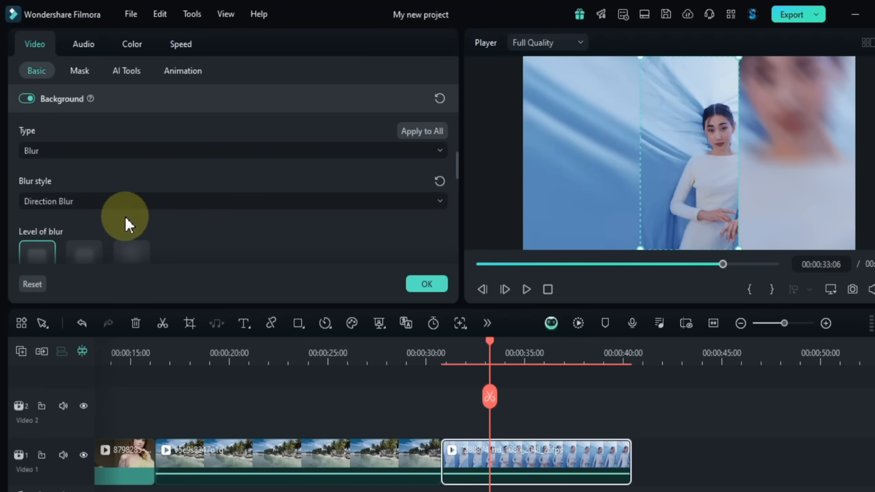
{"action": "left_click", "coordinate": [124, 211]}
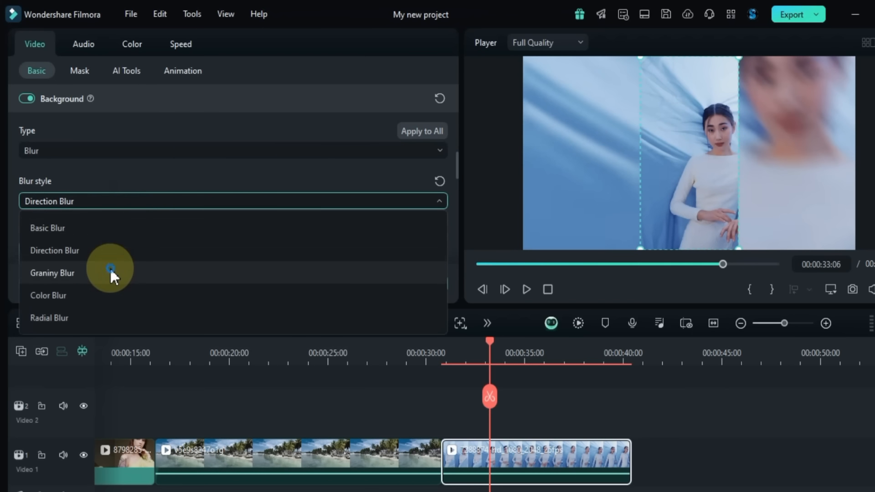
{"action": "left_click", "coordinate": [111, 271]}
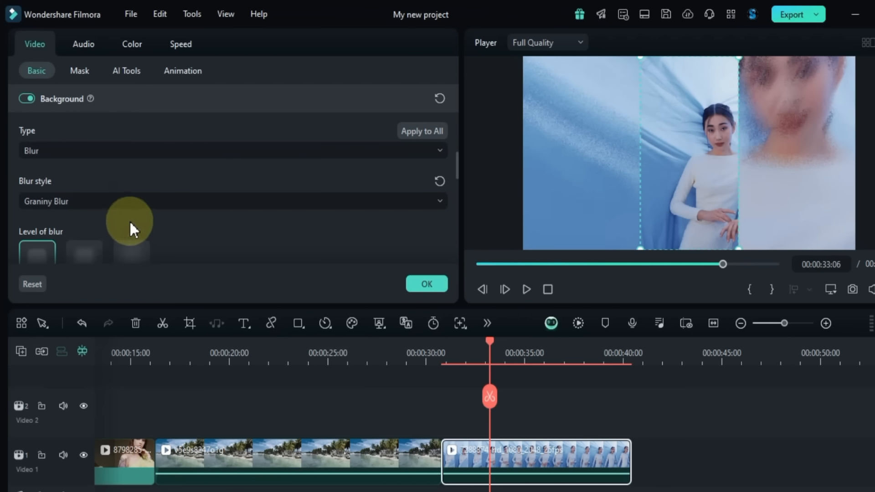
{"action": "left_click", "coordinate": [143, 203]}
{"action": "left_click", "coordinate": [117, 287]}
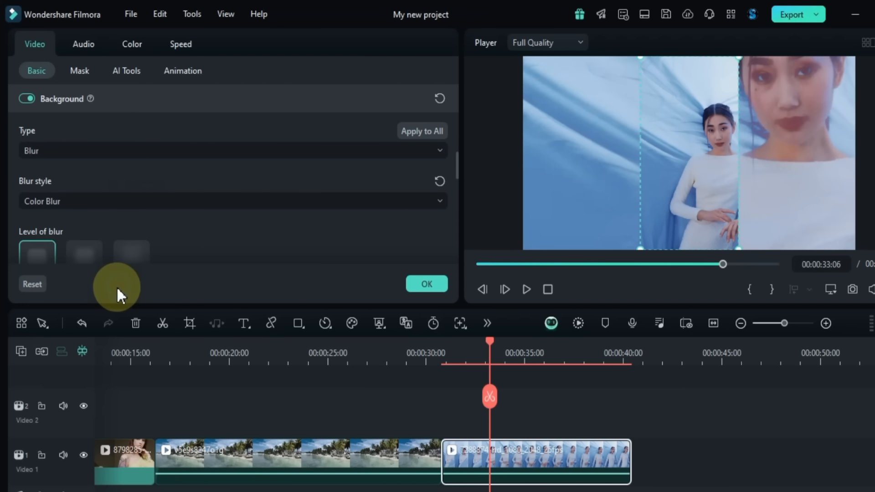
Try blur levels of 60%, 40% and 20% on the Color Blur background, and raise the level moderately above 20%
{"action": "scroll", "coordinate": [195, 225], "scroll_direction": "down", "scroll_amount": 1}
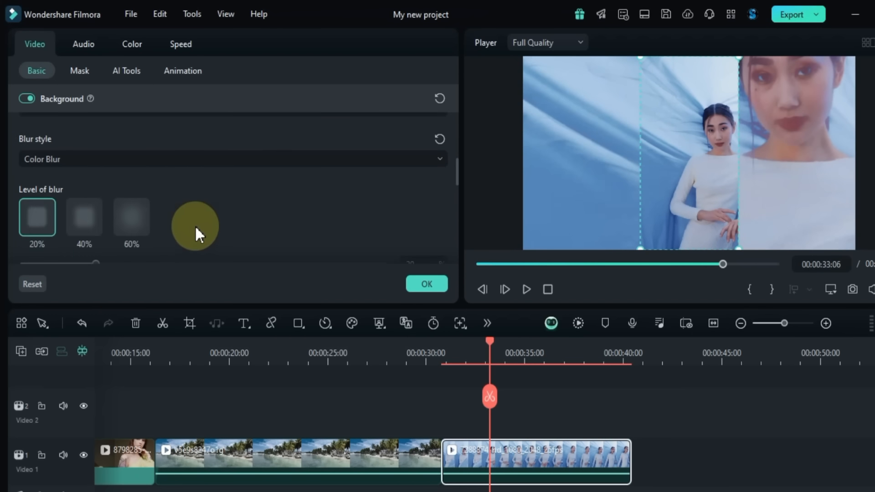
{"action": "left_click", "coordinate": [126, 221]}
{"action": "scroll", "coordinate": [205, 223], "scroll_direction": "down", "scroll_amount": 1}
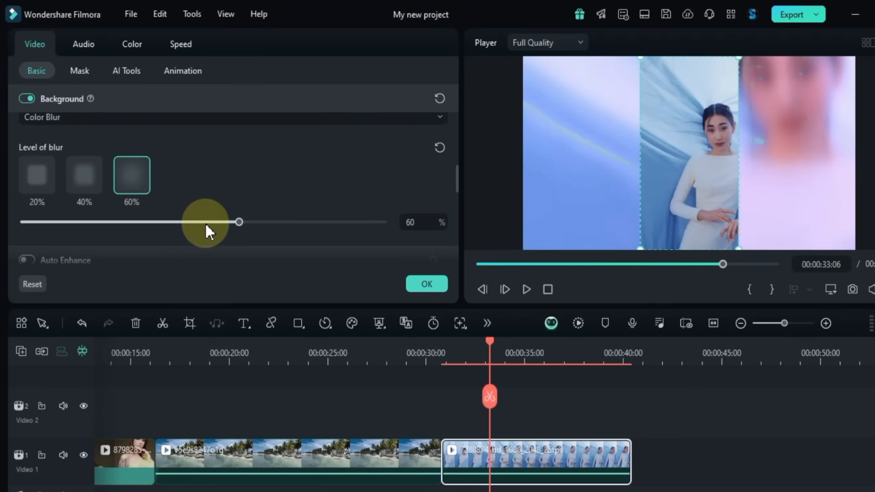
{"action": "left_click", "coordinate": [66, 187]}
{"action": "left_click", "coordinate": [39, 184]}
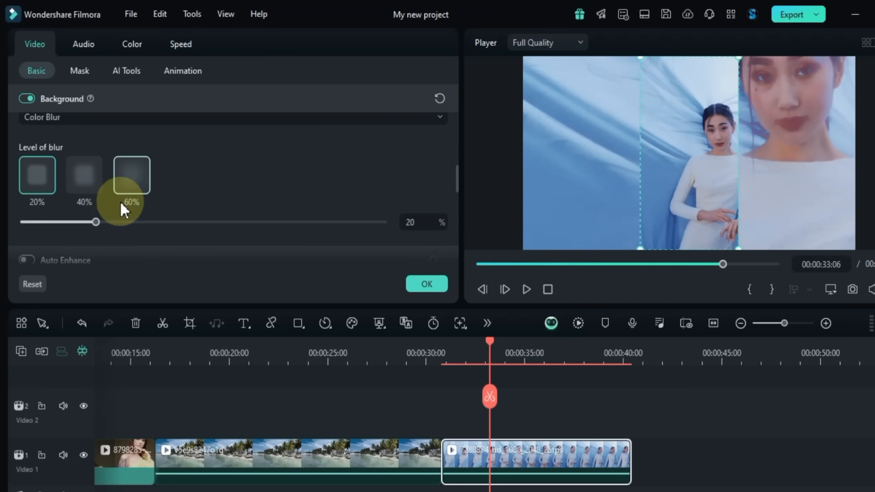
{"action": "left_click_drag", "start_coordinate": [96, 222], "coordinate": [155, 223]}
Try the Radial Blur style on the vertical clip's background
{"action": "scroll", "coordinate": [209, 182], "scroll_direction": "up", "scroll_amount": 1}
{"action": "left_click", "coordinate": [207, 160]}
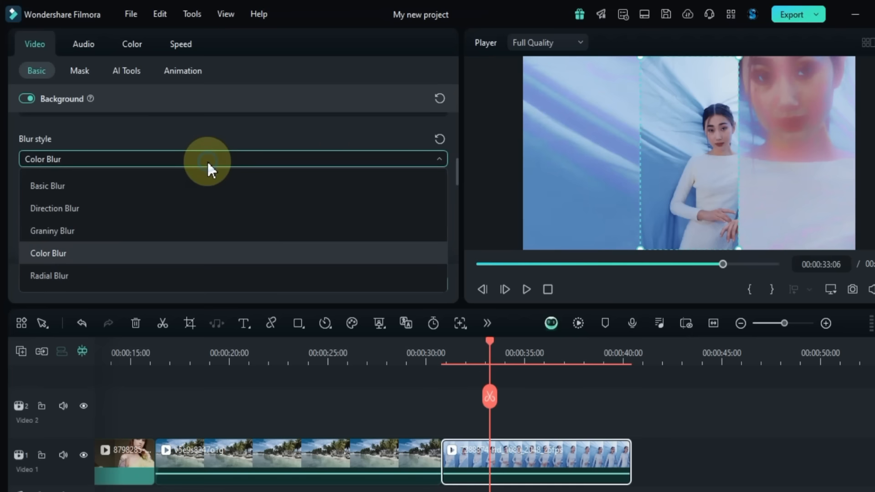
{"action": "left_click", "coordinate": [139, 276]}
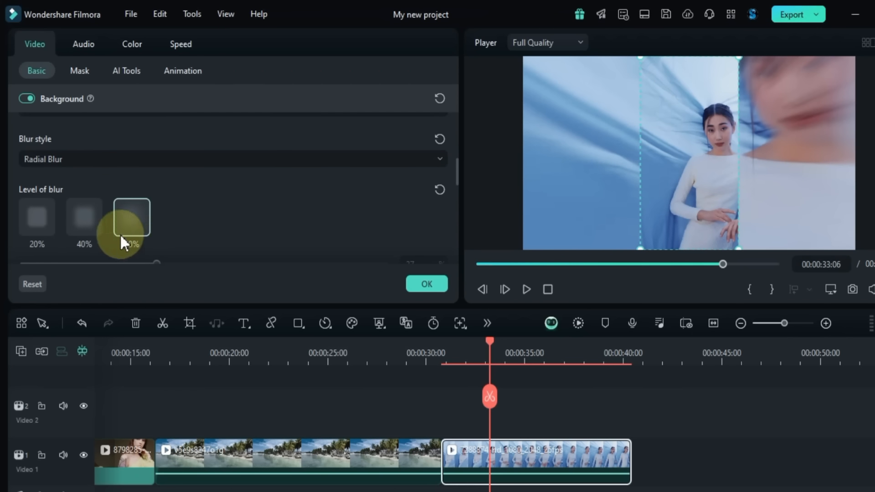
Set the background's blur style to Basic Blur and its level of blur to 22%
{"action": "left_click", "coordinate": [105, 159]}
{"action": "left_click", "coordinate": [93, 179]}
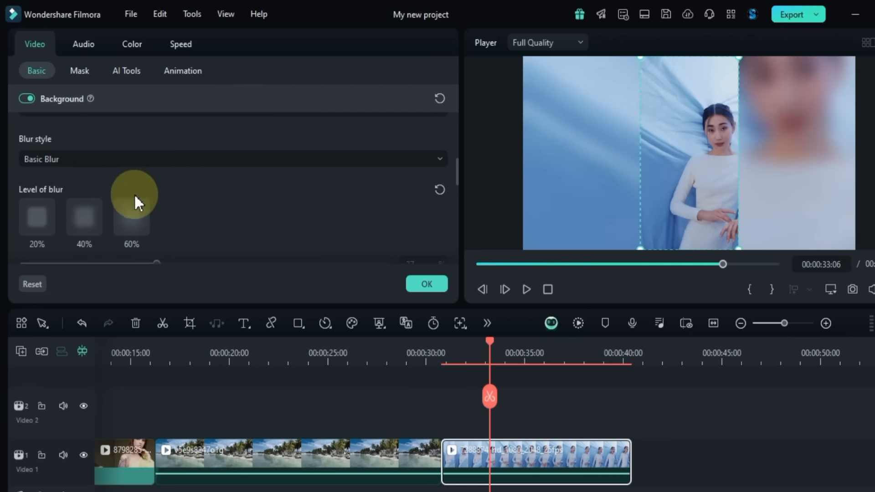
{"action": "scroll", "coordinate": [192, 211], "scroll_direction": "down", "scroll_amount": 1}
{"action": "left_click_drag", "start_coordinate": [154, 222], "coordinate": [103, 230]}
Play the vertical clip with its blurred background from 00:00:31:07 to about 00:00:38:01
{"action": "left_click_drag", "start_coordinate": [489, 342], "coordinate": [452, 401]}
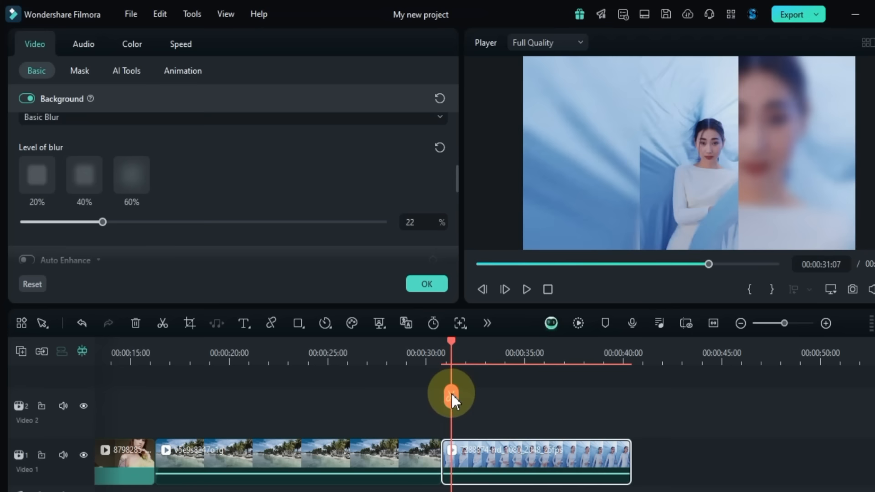
{"action": "left_click", "coordinate": [514, 425]}
{"action": "key", "text": "space"}
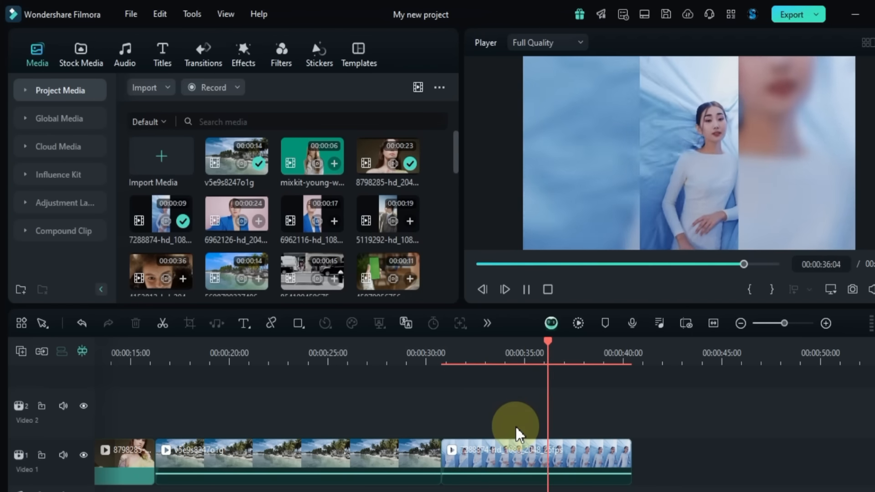
{"action": "key", "text": "space"}
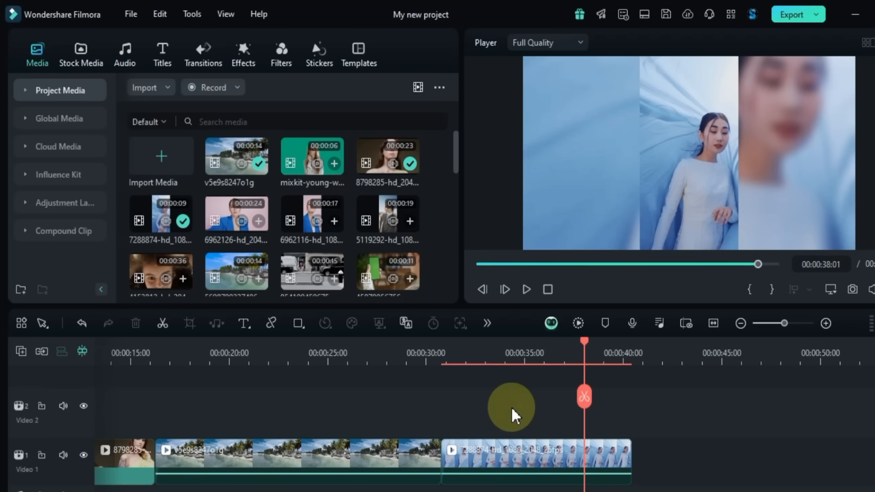
Append the 4153812-hd close-up portrait clip to the end of Video 1 and open its properties with the playhead at 00:00:44:16
{"action": "left_click_drag", "start_coordinate": [148, 271], "coordinate": [654, 452]}
{"action": "left_click", "coordinate": [302, 360]}
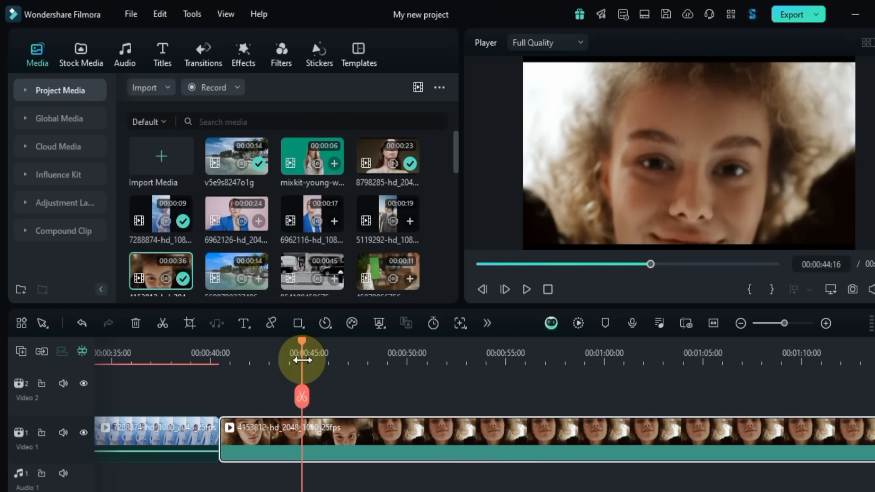
{"action": "double_click", "coordinate": [304, 439]}
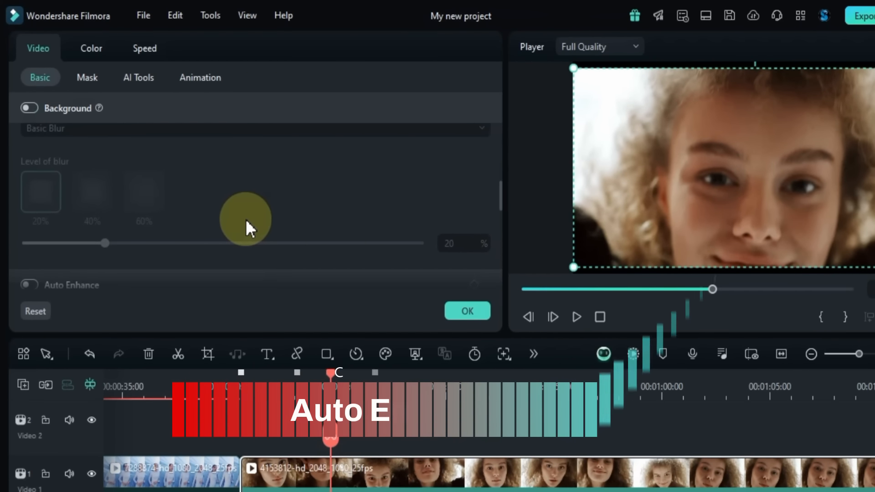
Turn on Auto Enhance for the close-up portrait clip
{"action": "scroll", "coordinate": [245, 219], "scroll_direction": "down", "scroll_amount": 2}
{"action": "scroll", "coordinate": [245, 218], "scroll_direction": "down", "scroll_amount": 1}
{"action": "left_click", "coordinate": [30, 192]}
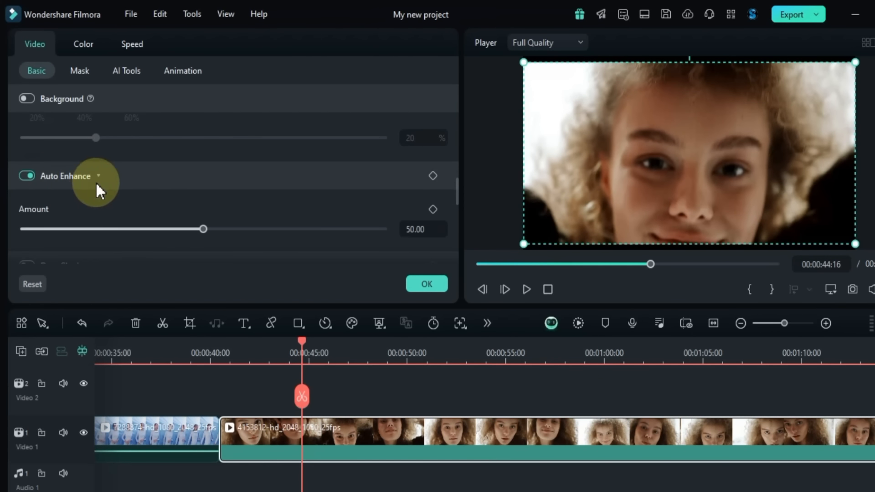
Set the Auto Enhance amount to 80 for the close-up portrait clip
{"action": "scroll", "coordinate": [110, 187], "scroll_direction": "down", "scroll_amount": 1}
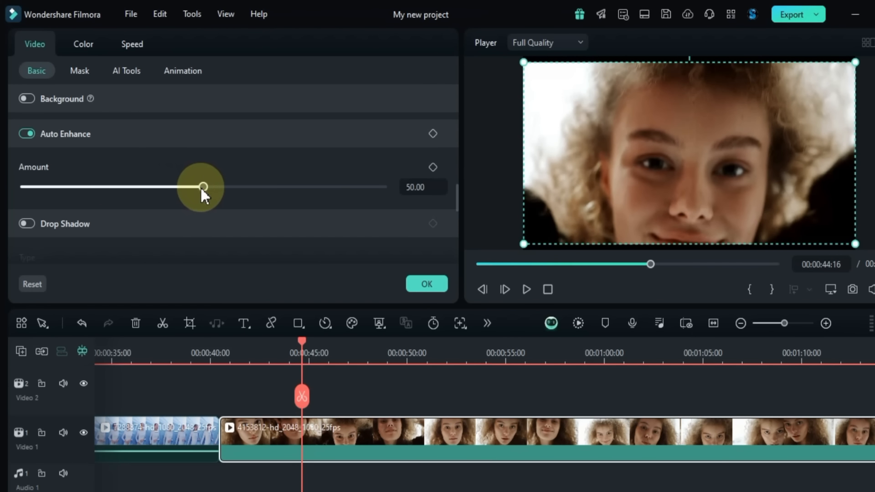
{"action": "mouse_move", "coordinate": [354, 203]}
{"action": "left_mouse_down"}
{"action": "mouse_move", "coordinate": [363, 201]}
{"action": "mouse_move", "coordinate": [70, 200]}
{"action": "mouse_move", "coordinate": [368, 202]}
{"action": "left_mouse_up"}
{"action": "left_click_drag", "start_coordinate": [430, 203], "coordinate": [312, 198]}
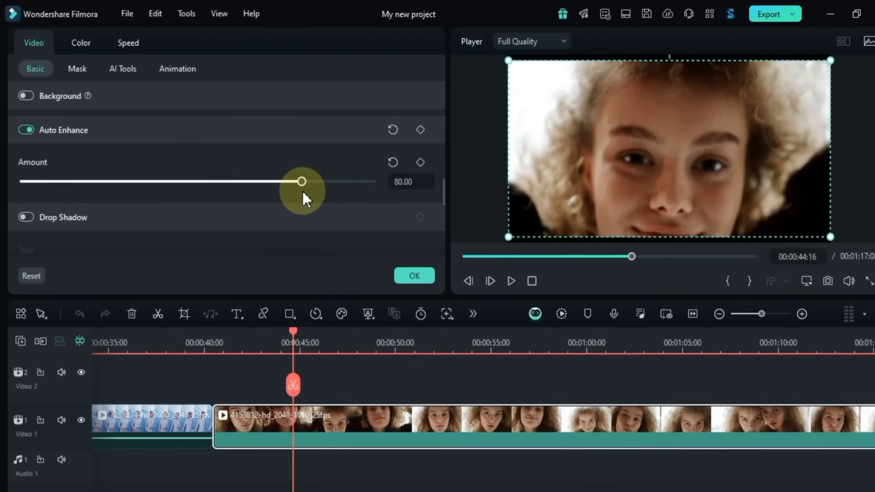
Compare the close-up portrait at 00:00:50:15 with Auto Enhance off and on, leaving it turned on
{"action": "left_click_drag", "start_coordinate": [293, 340], "coordinate": [399, 337]}
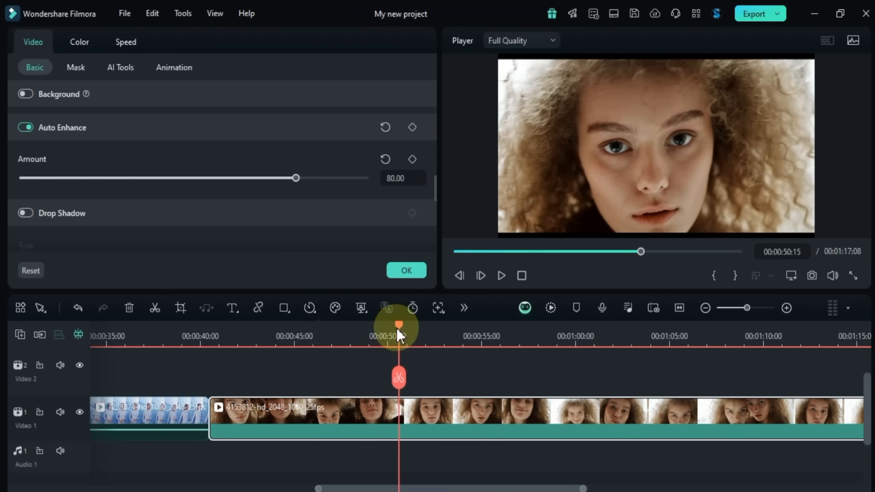
{"action": "left_click", "coordinate": [25, 128]}
{"action": "left_click", "coordinate": [23, 127]}
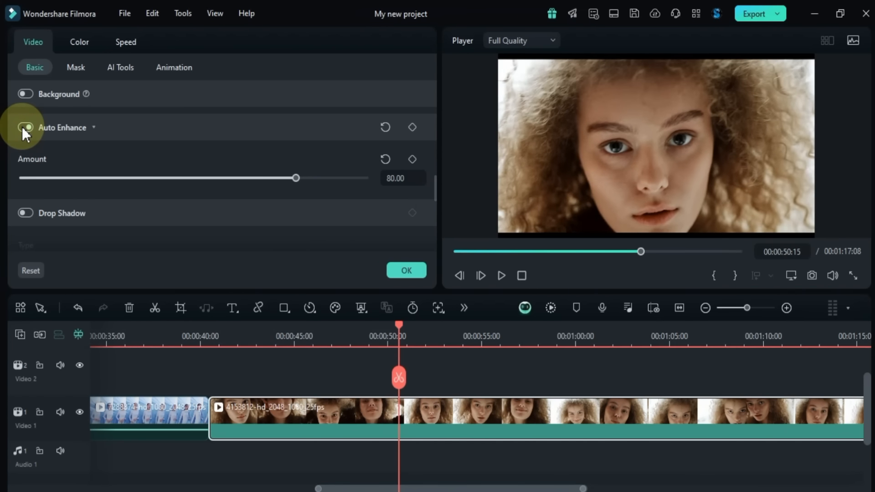
{"action": "left_click", "coordinate": [22, 128]}
{"action": "left_click", "coordinate": [22, 127]}
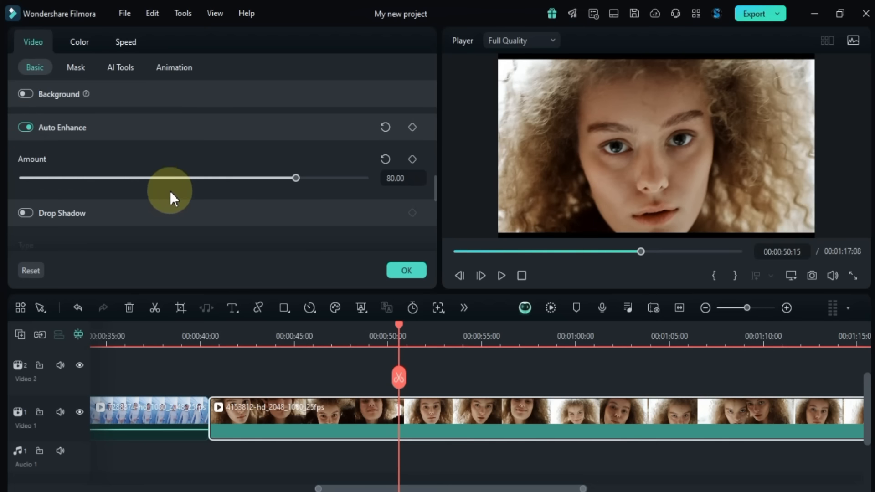
Apply Crop to Fit to the close-up portrait clip
{"action": "right_click", "coordinate": [324, 408]}
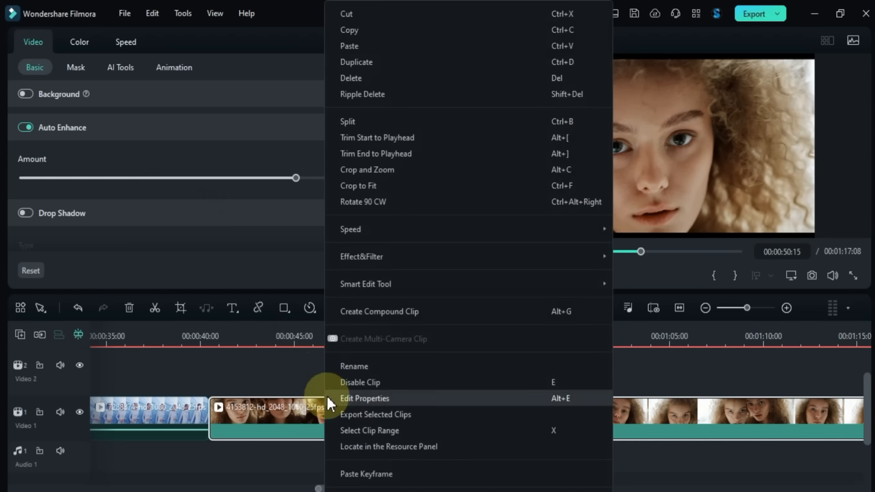
{"action": "left_click", "coordinate": [376, 191]}
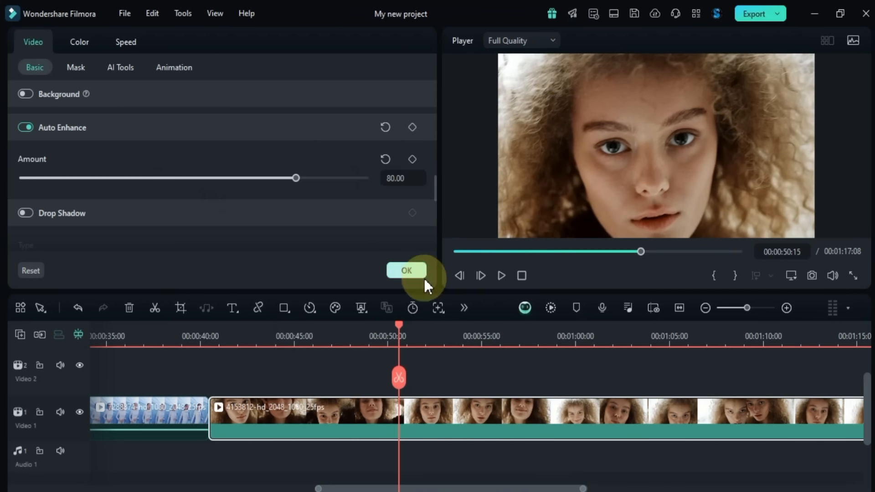
Open the properties of the vertical clip in front of the close-up portrait, with the playhead at 00:00:34:10
{"action": "left_click_drag", "start_coordinate": [484, 339], "coordinate": [400, 342]}
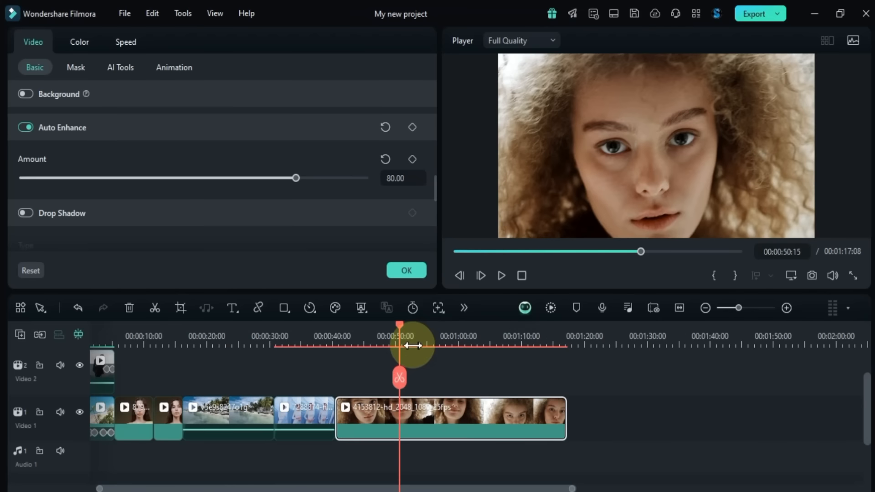
{"action": "left_click", "coordinate": [575, 339]}
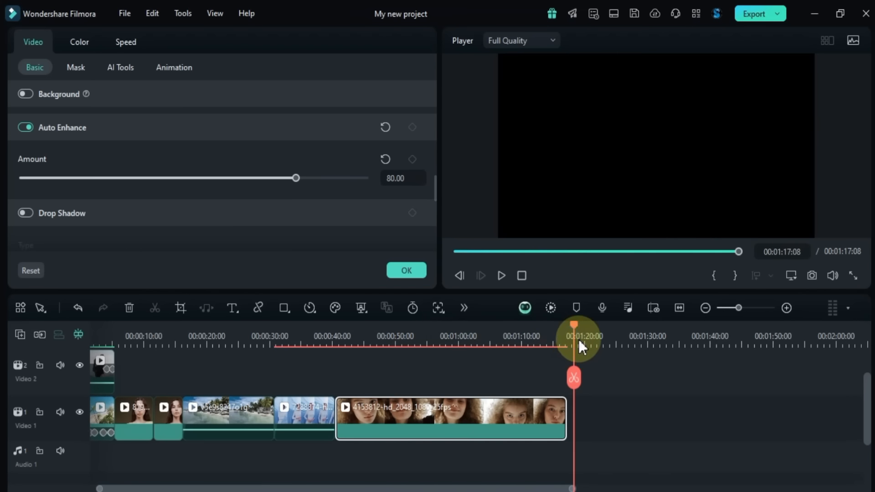
{"action": "left_click", "coordinate": [667, 387]}
{"action": "left_click_drag", "start_coordinate": [707, 402], "coordinate": [627, 407]}
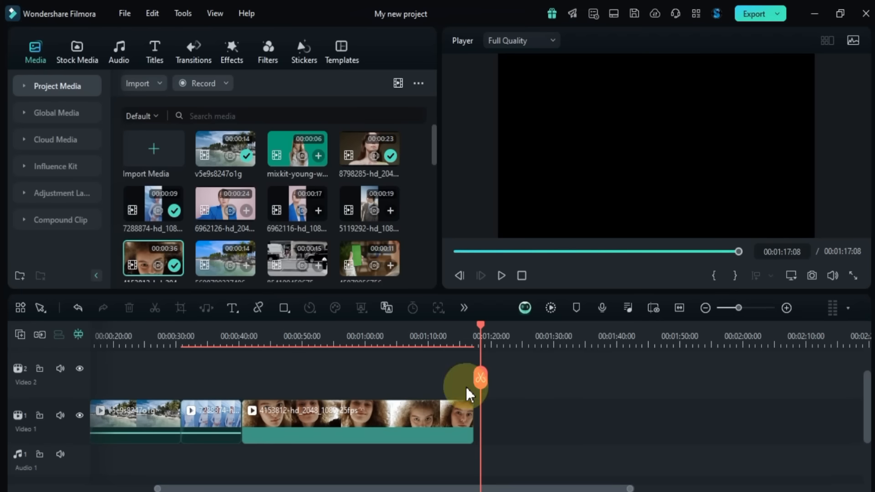
{"action": "left_click", "coordinate": [203, 357]}
{"action": "left_click_drag", "start_coordinate": [285, 369], "coordinate": [472, 370]}
{"action": "left_click", "coordinate": [329, 417]}
{"action": "double_click", "coordinate": [330, 416]}
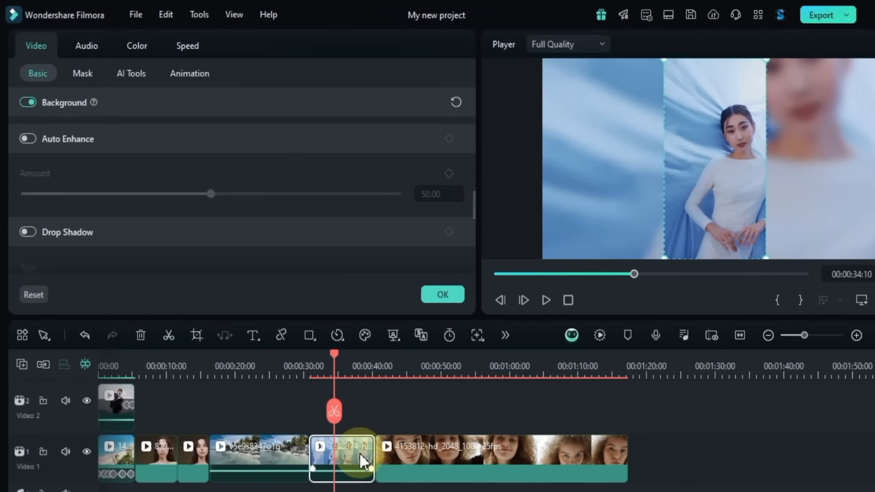
Turn on Drop Shadow for the vertical clip and set its scale to 82%
{"action": "scroll", "coordinate": [184, 188], "scroll_direction": "down", "scroll_amount": 1}
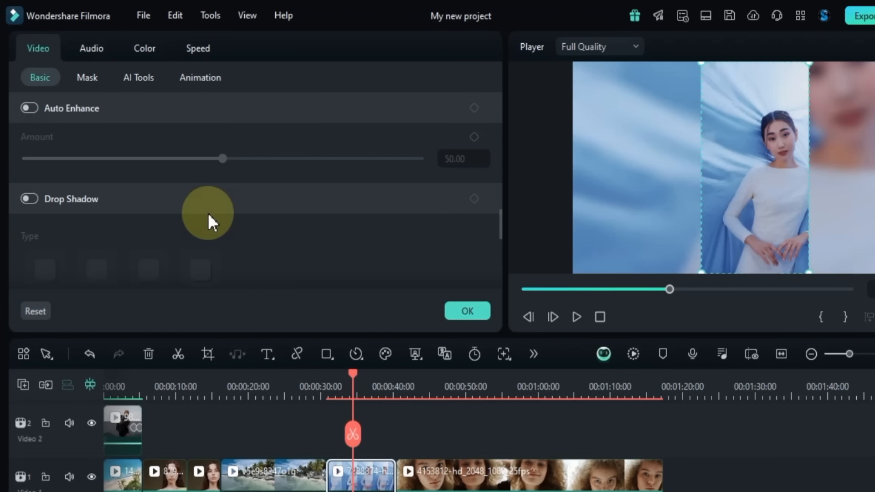
{"action": "left_click", "coordinate": [29, 199]}
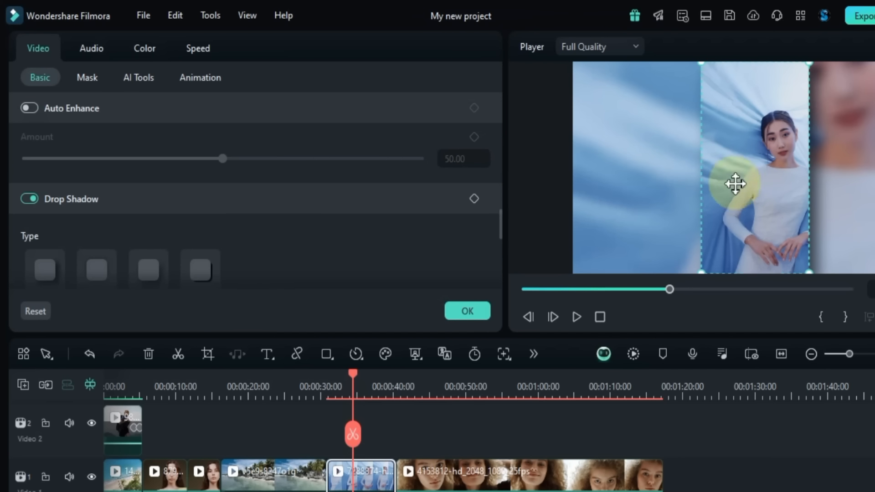
{"action": "scroll", "coordinate": [375, 228], "scroll_direction": "up", "scroll_amount": 4}
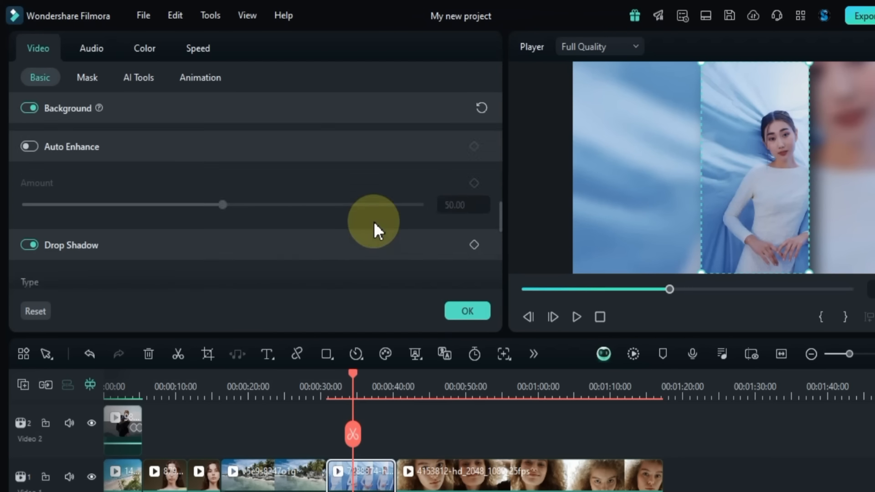
{"action": "scroll", "coordinate": [374, 221], "scroll_direction": "up", "scroll_amount": 5}
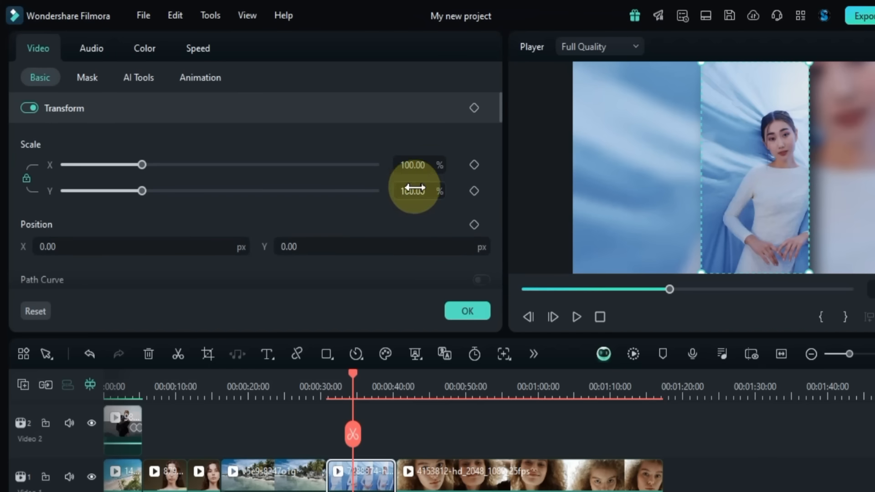
{"action": "mouse_move", "coordinate": [427, 169]}
{"action": "left_mouse_down"}
{"action": "mouse_move", "coordinate": [412, 170]}
{"action": "mouse_move", "coordinate": [430, 171]}
{"action": "left_mouse_up"}
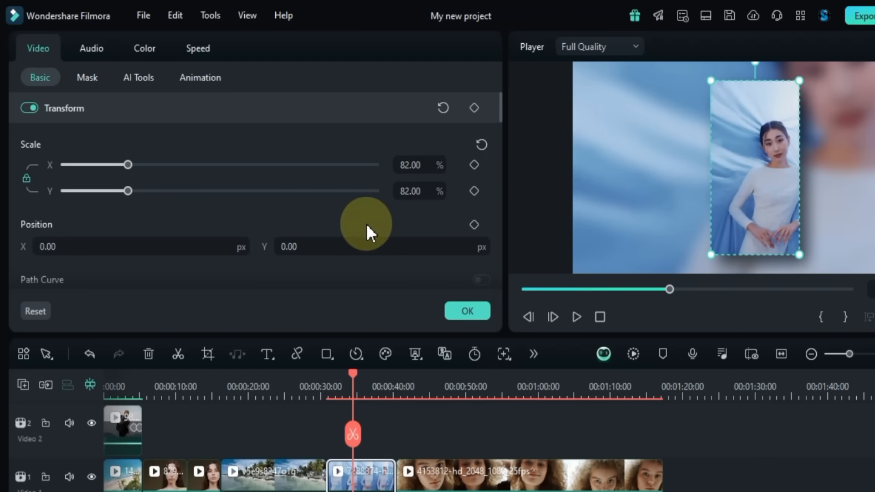
Try the Soft, Tiled and Projection drop shadow types on the vertical clip and return to Default
{"action": "scroll", "coordinate": [354, 220], "scroll_direction": "down", "scroll_amount": 10}
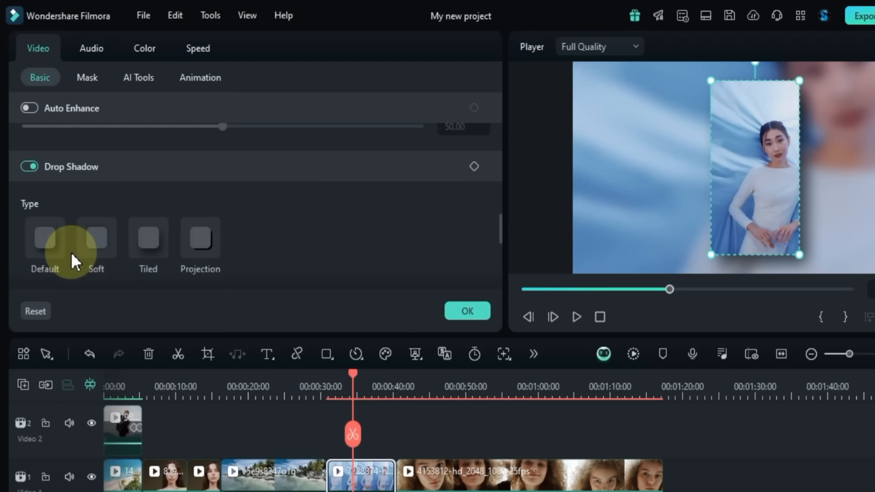
{"action": "left_click", "coordinate": [115, 246]}
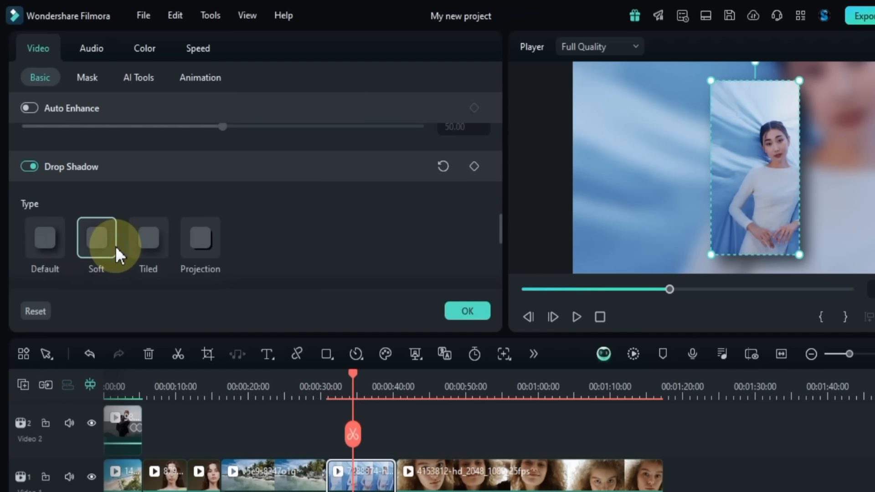
{"action": "left_click", "coordinate": [150, 250]}
{"action": "left_click", "coordinate": [193, 251]}
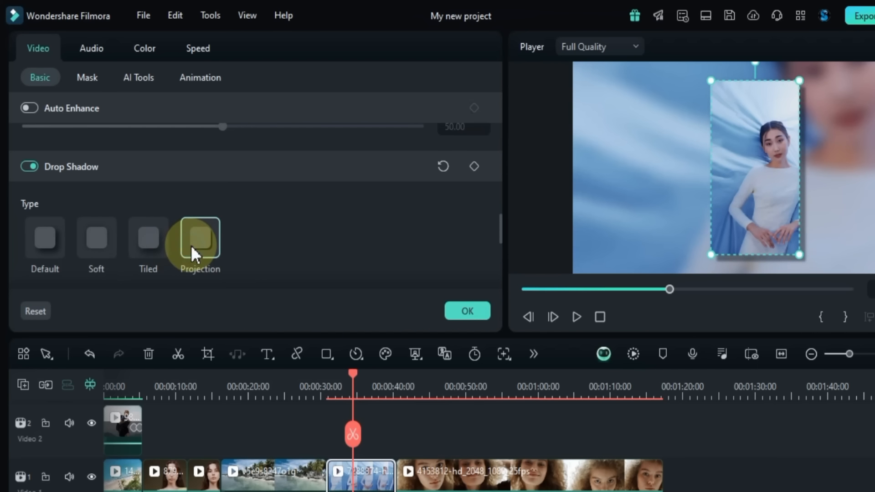
{"action": "left_click", "coordinate": [83, 246]}
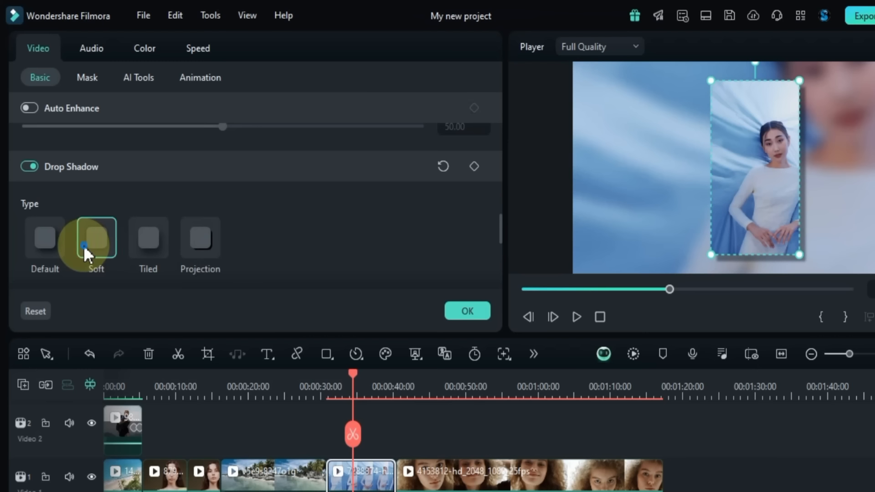
{"action": "left_click", "coordinate": [53, 236]}
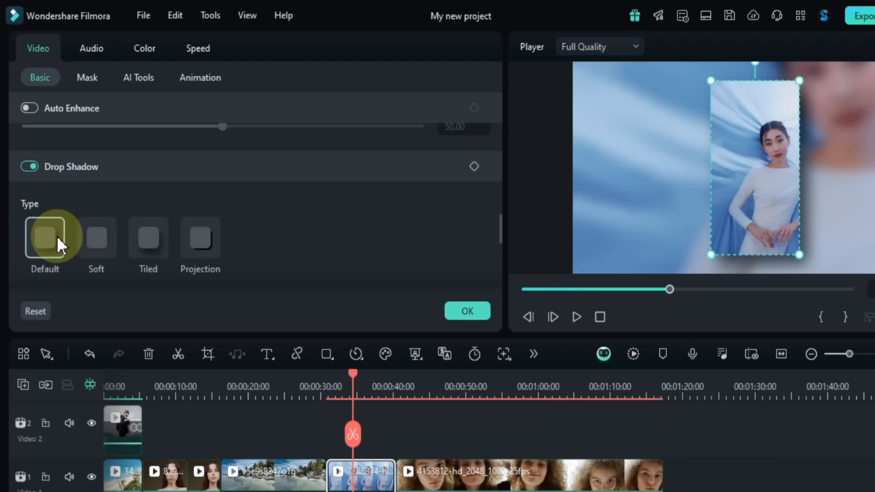
Set the drop shadow's angle to 129° and add an angle keyframe at about 00:00:33
{"action": "scroll", "coordinate": [243, 226], "scroll_direction": "down", "scroll_amount": 3}
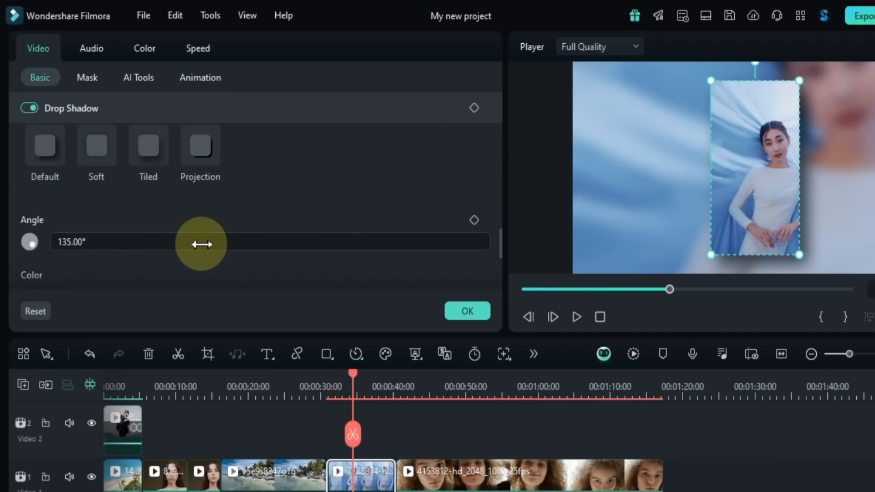
{"action": "mouse_move", "coordinate": [205, 244]}
{"action": "left_mouse_down"}
{"action": "mouse_move", "coordinate": [195, 242]}
{"action": "mouse_move", "coordinate": [240, 244]}
{"action": "mouse_move", "coordinate": [204, 243]}
{"action": "left_mouse_up"}
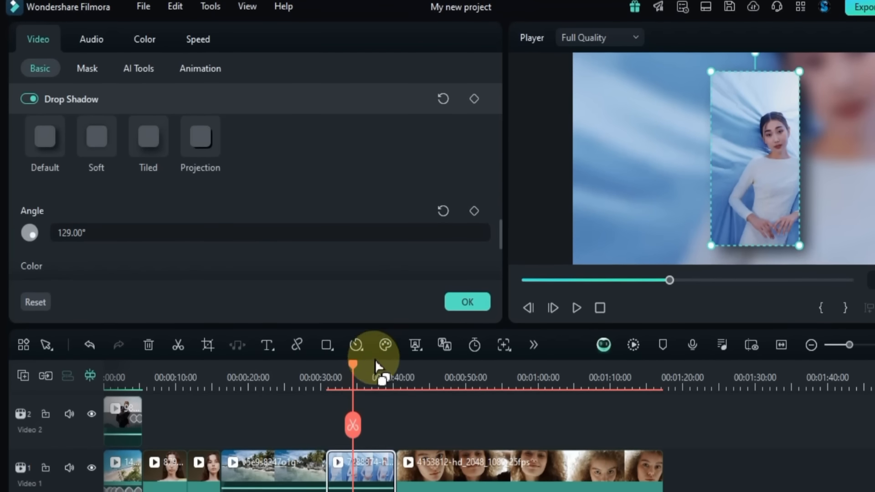
{"action": "left_click_drag", "start_coordinate": [352, 375], "coordinate": [342, 378]}
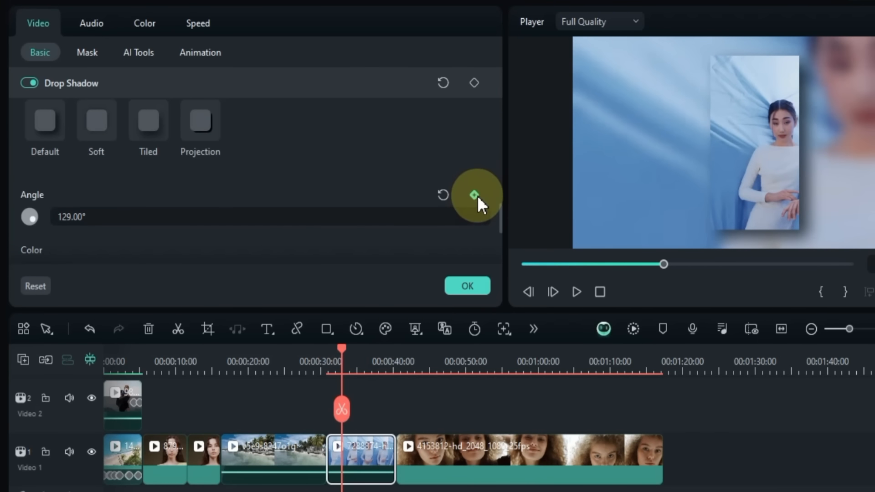
{"action": "left_click", "coordinate": [474, 196]}
Add a second angle keyframe at about 00:00:37 with the shadow's angle set to 749°
{"action": "left_click_drag", "start_coordinate": [343, 356], "coordinate": [373, 354]}
{"action": "left_click", "coordinate": [475, 196]}
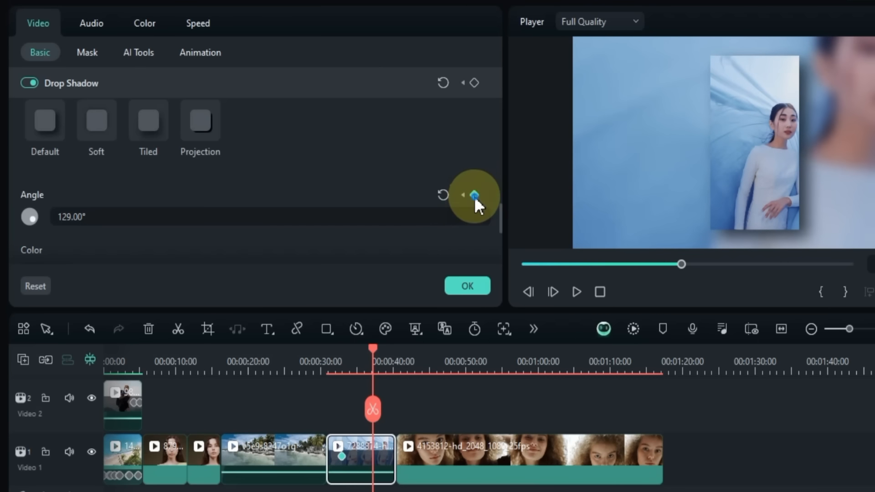
{"action": "left_click_drag", "start_coordinate": [248, 211], "coordinate": [245, 218]}
{"action": "left_click_drag", "start_coordinate": [265, 218], "coordinate": [242, 225]}
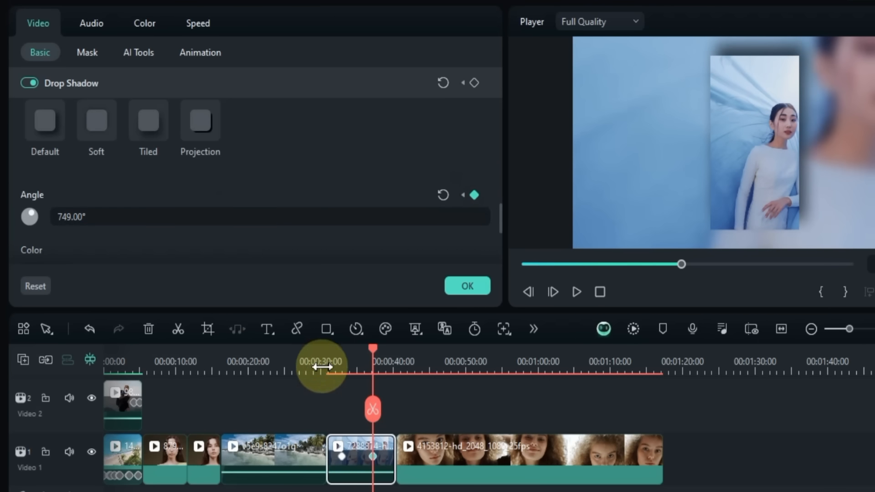
Play the vertical clip from before its first keyframe past the second to review the shadow's rotation
{"action": "left_click_drag", "start_coordinate": [372, 350], "coordinate": [336, 362]}
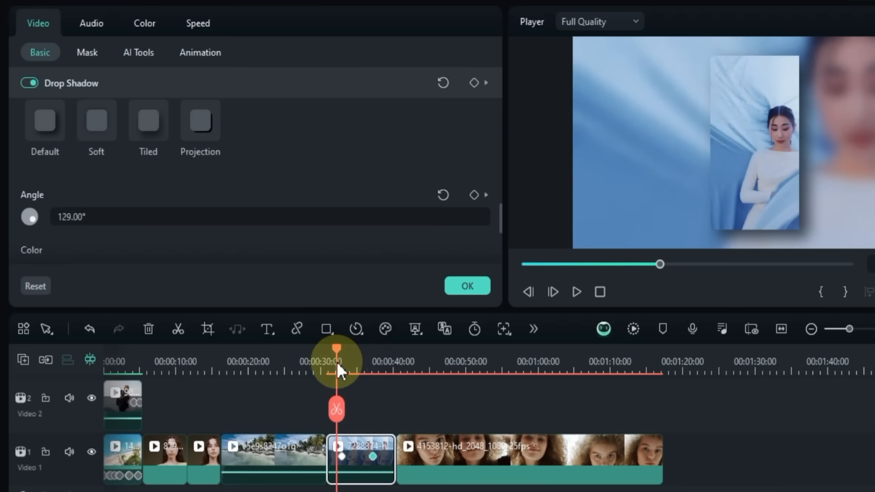
{"action": "key", "text": "space"}
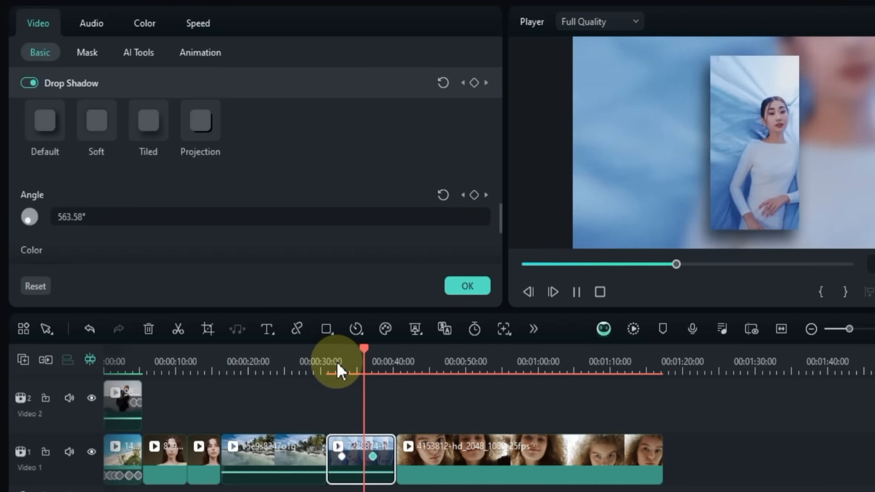
{"action": "key", "text": "space"}
Try yellow and blue as the drop shadow's color, checking each at another point of the vertical clip
{"action": "scroll", "coordinate": [309, 227], "scroll_direction": "down", "scroll_amount": 2}
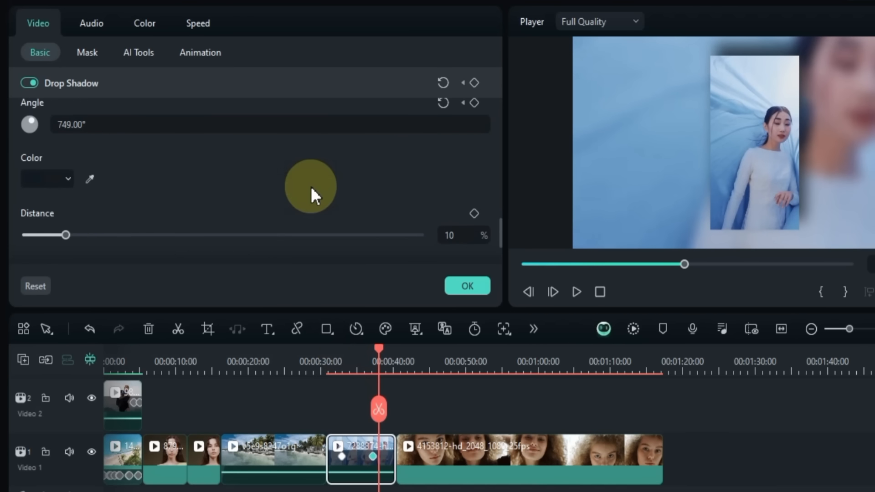
{"action": "left_click", "coordinate": [36, 180]}
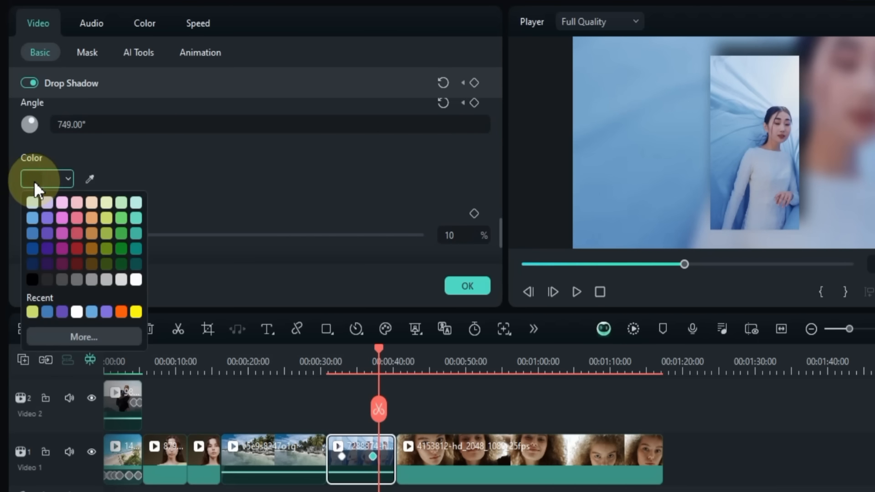
{"action": "left_click", "coordinate": [131, 311]}
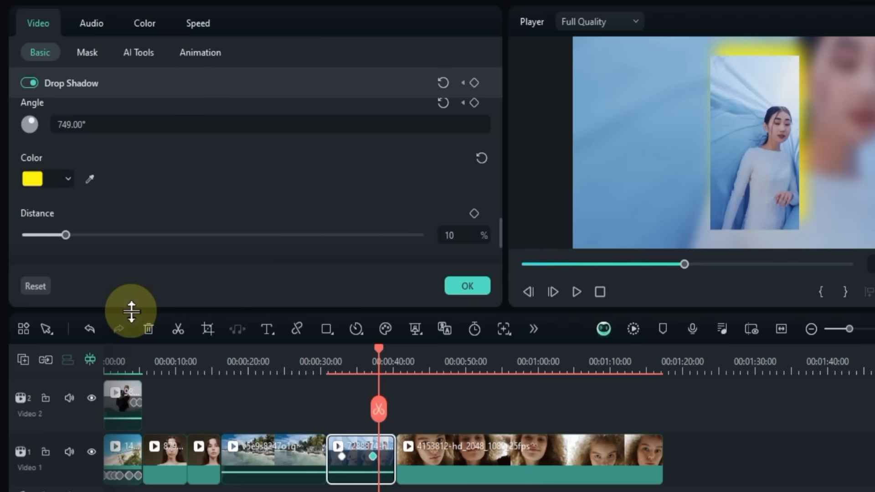
{"action": "left_click_drag", "start_coordinate": [378, 358], "coordinate": [329, 365]}
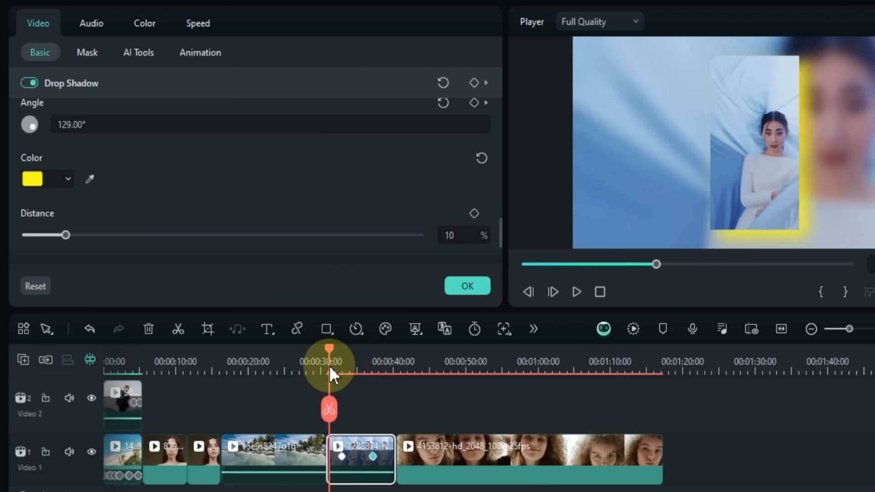
{"action": "left_click", "coordinate": [35, 183]}
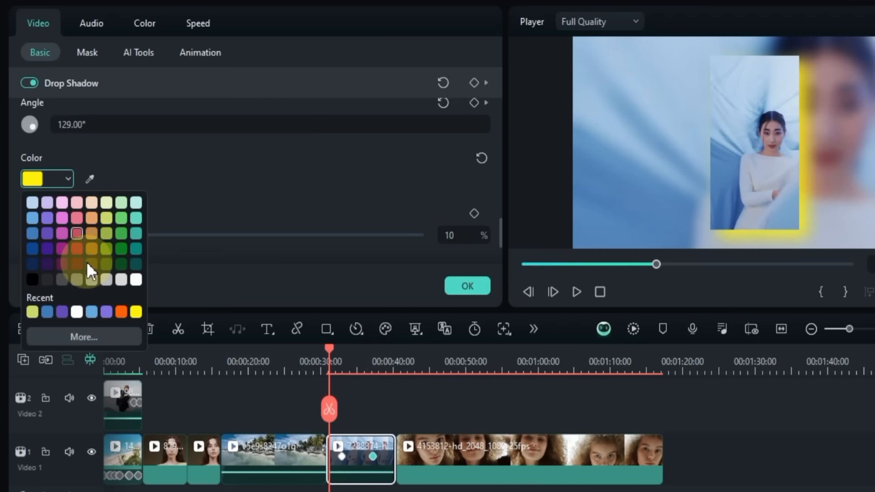
{"action": "left_click", "coordinate": [47, 311]}
{"action": "left_click_drag", "start_coordinate": [327, 351], "coordinate": [380, 360]}
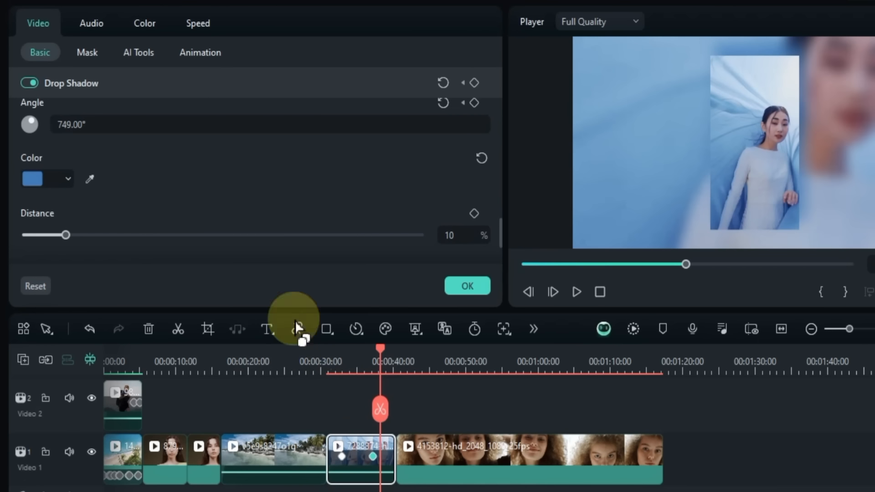
Set the drop shadow's color to white and check it between the two angle keyframes
{"action": "left_click", "coordinate": [24, 181]}
{"action": "left_click", "coordinate": [135, 280]}
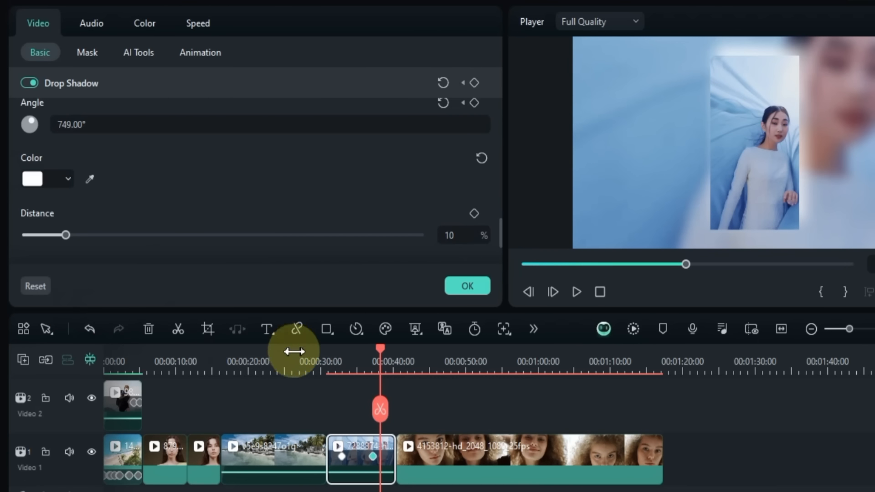
{"action": "left_click", "coordinate": [378, 352]}
{"action": "left_click_drag", "start_coordinate": [379, 352], "coordinate": [351, 365]}
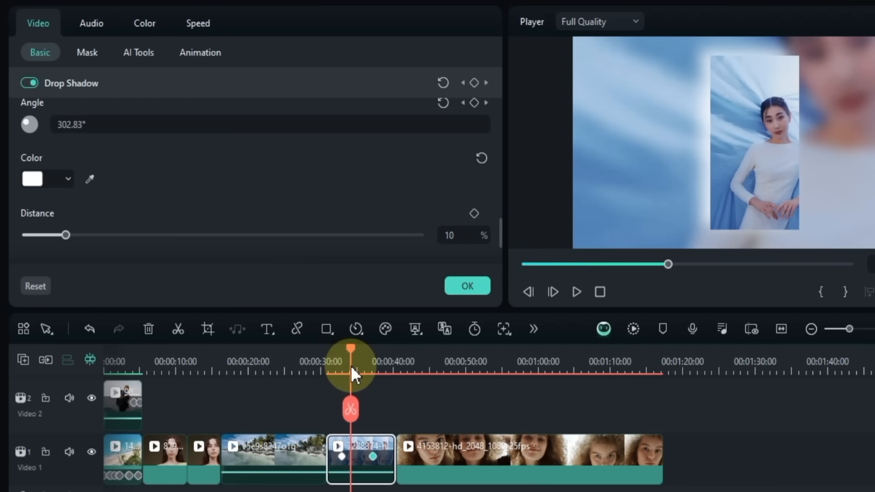
Set the drop shadow's distance to 0%
{"action": "scroll", "coordinate": [193, 181], "scroll_direction": "down", "scroll_amount": 1}
{"action": "left_click_drag", "start_coordinate": [66, 190], "coordinate": [2, 215]}
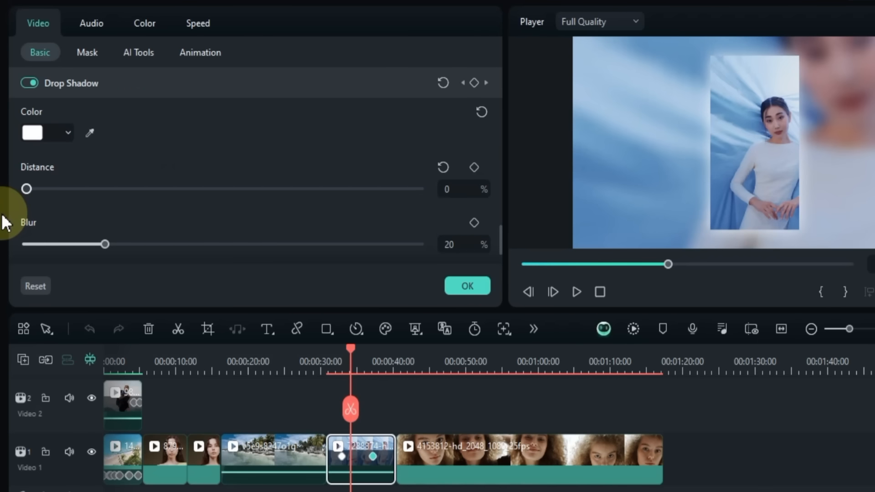